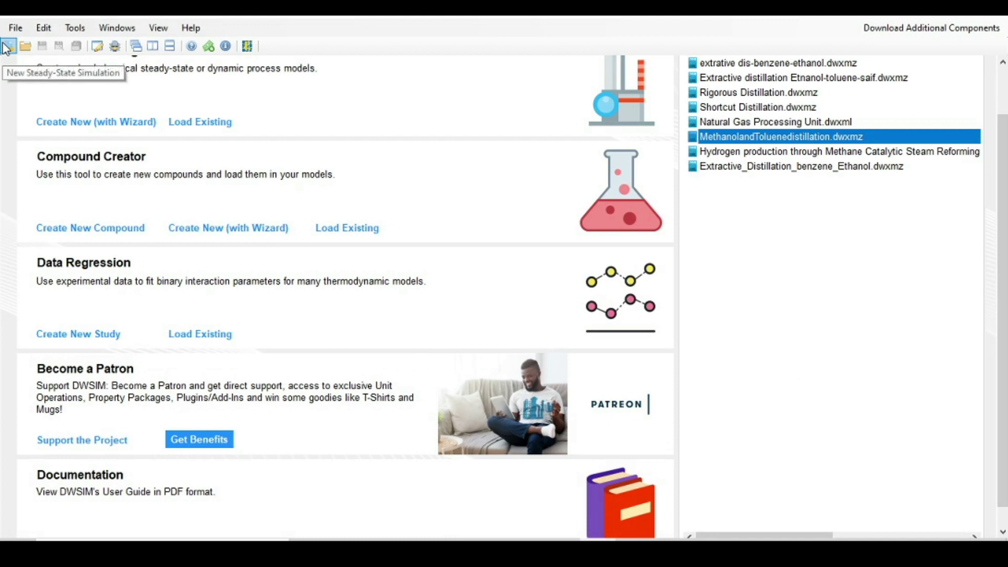
Start a new steady-state simulation with the configuration wizard and add Ethanol to its compounds.
click(7, 48)
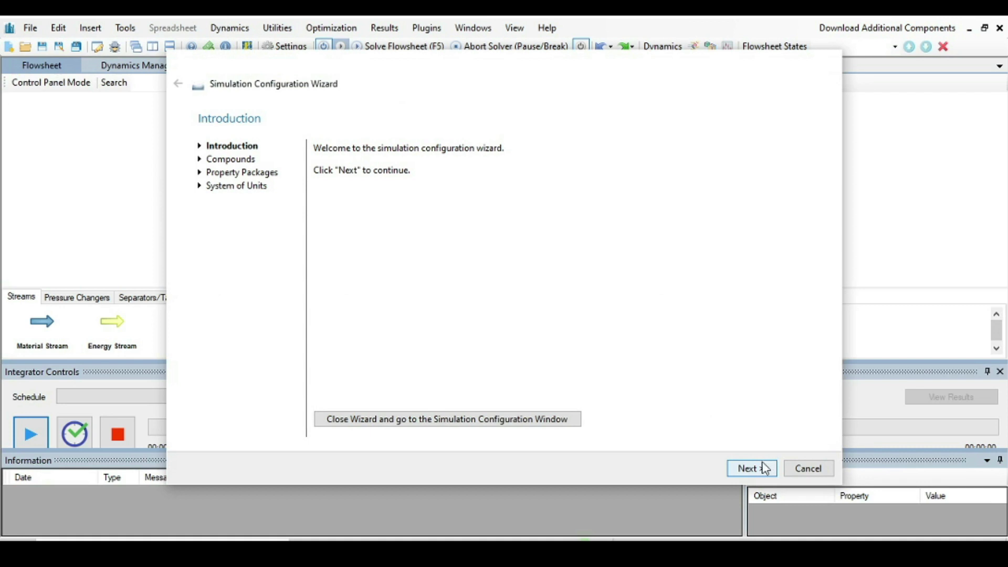
click(764, 468)
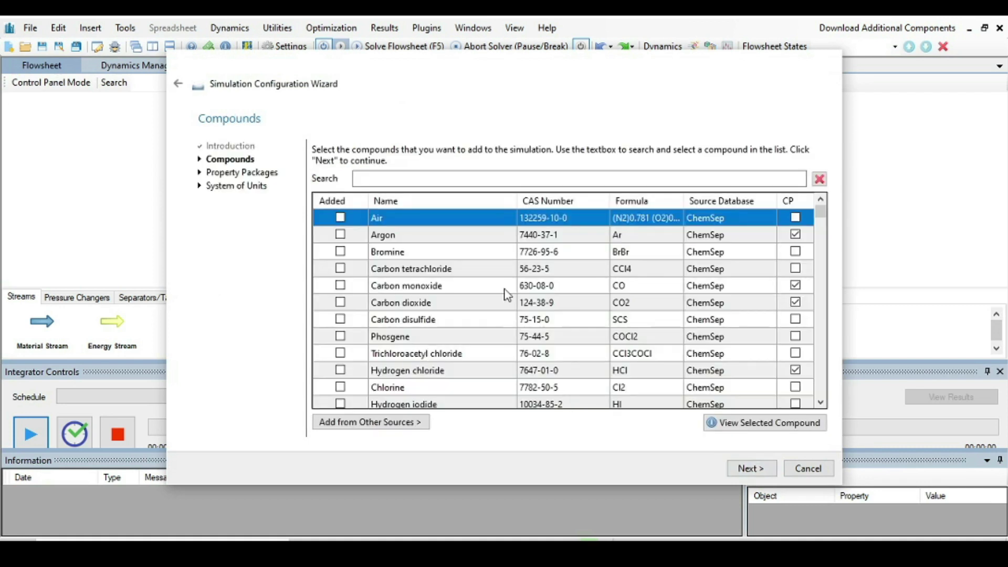
click(411, 179)
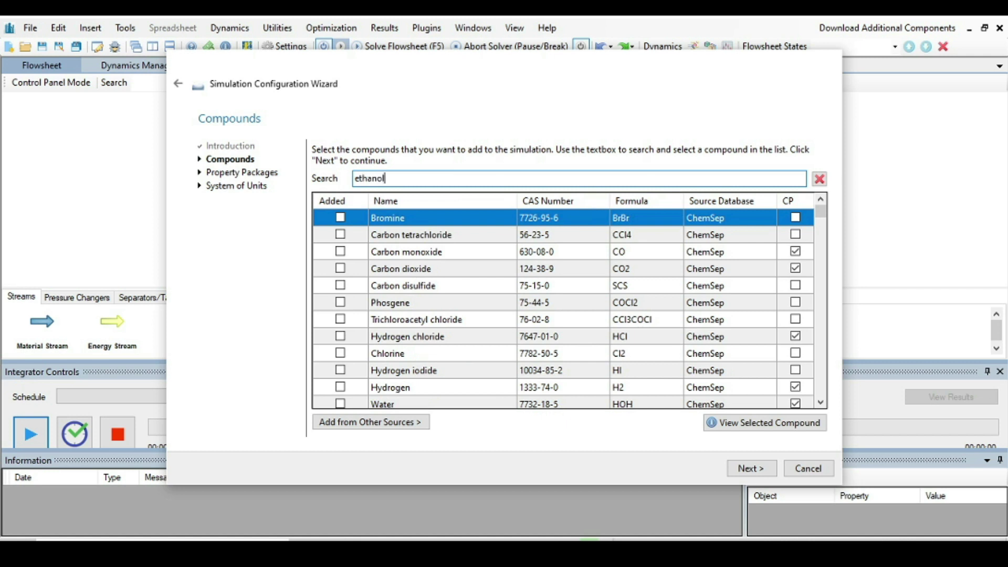
key(Return)
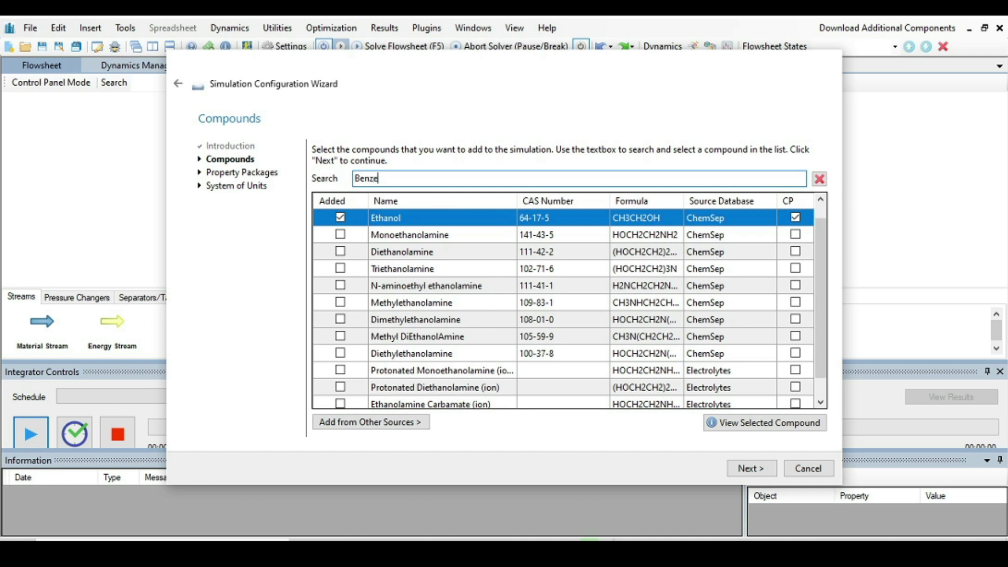
Add Benzene and P-xylene to the simulation's compounds.
text(ne)
key(Return)
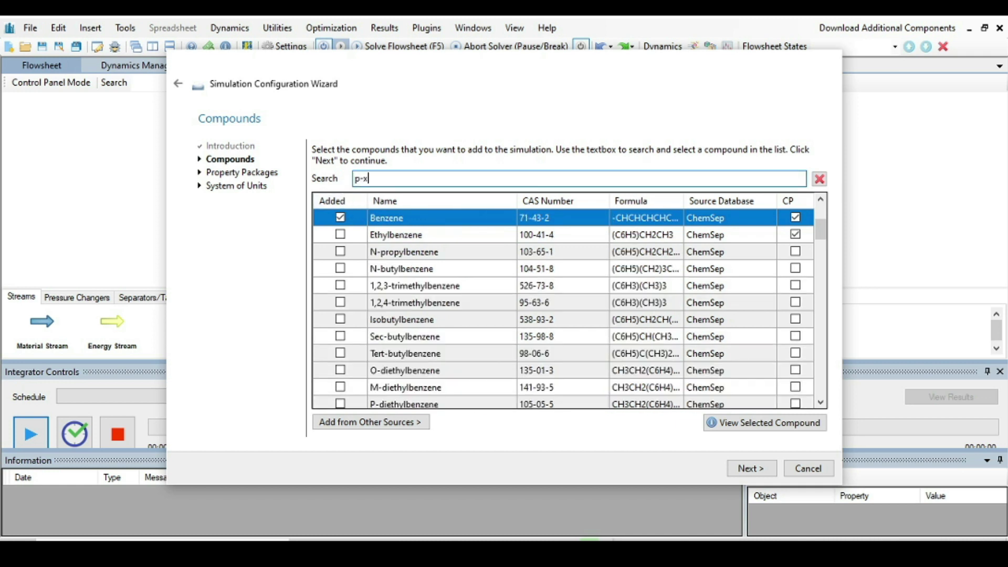
text(p-xylene)
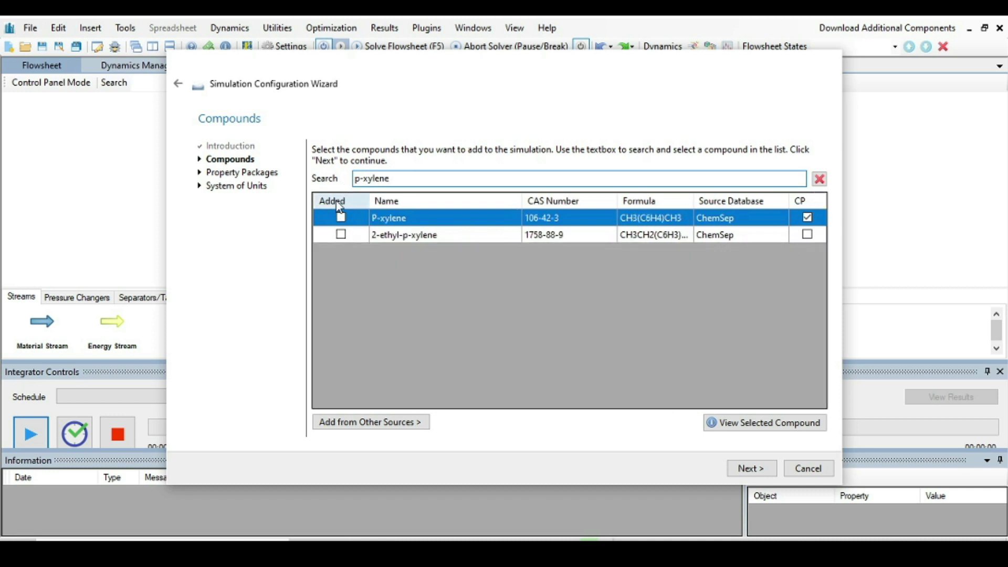
click(343, 220)
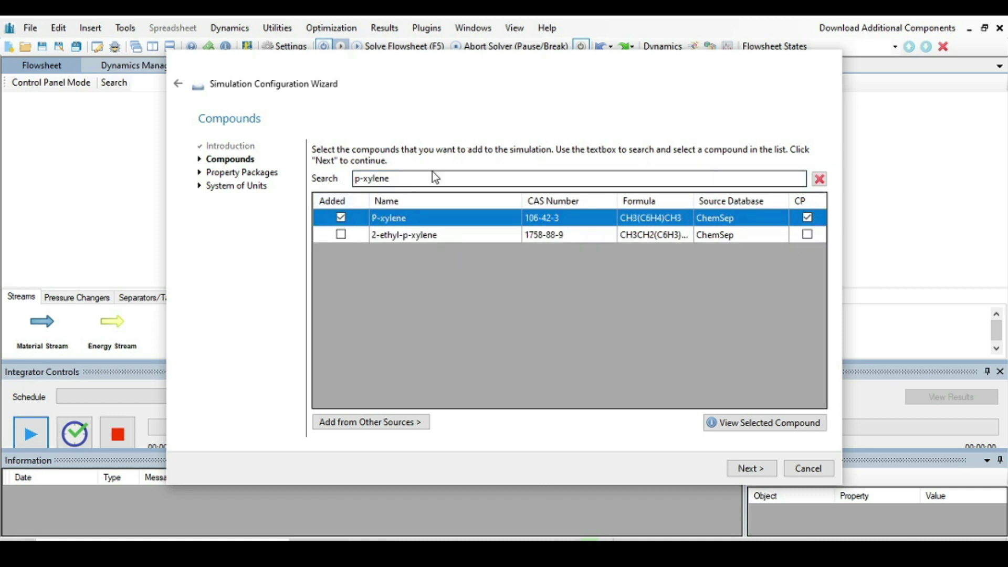
double_click(364, 178)
drag(364, 179, 346, 184)
key(BackSpace)
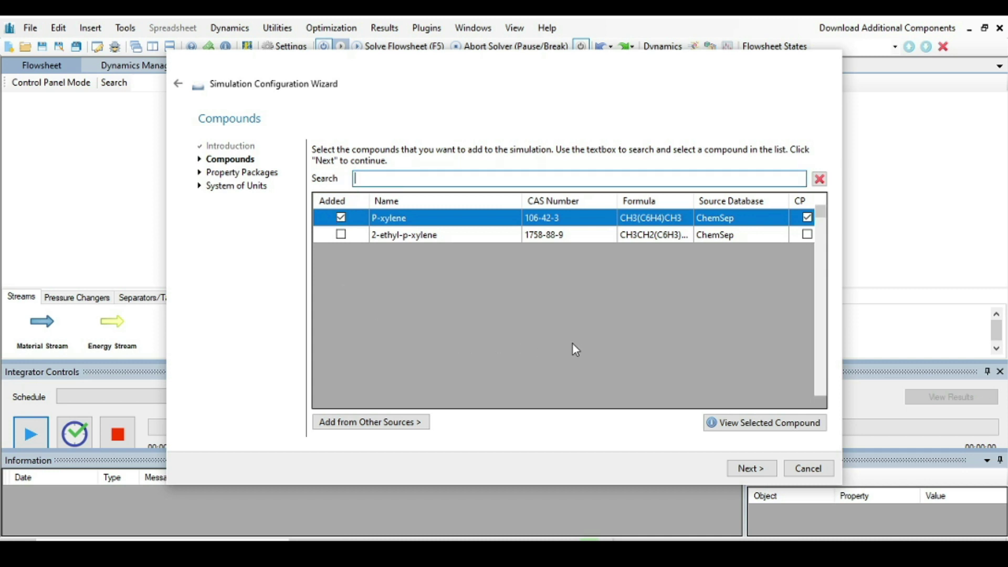
Add UNIQUAC as the simulation's property package.
click(751, 469)
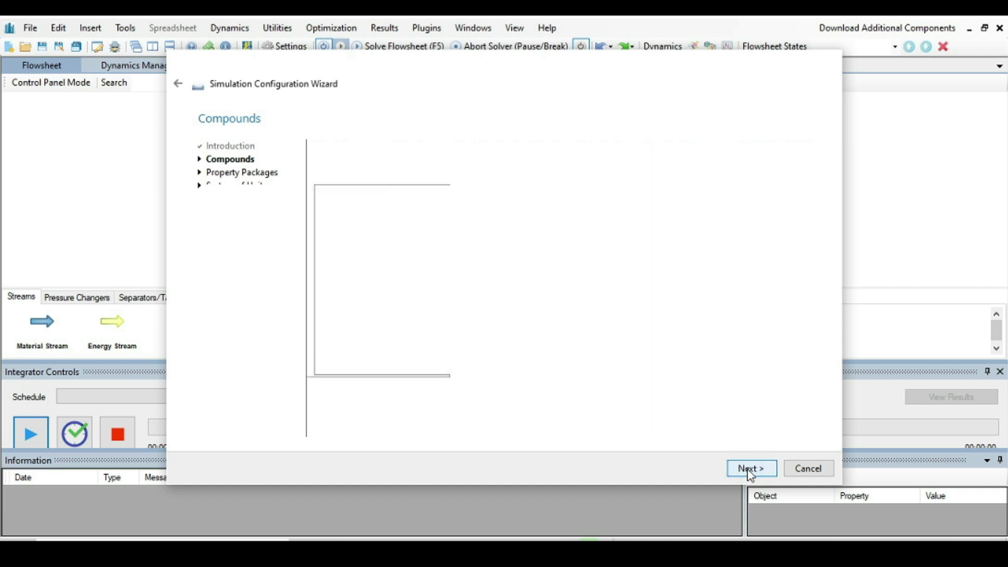
scroll(387, 234, down, 5)
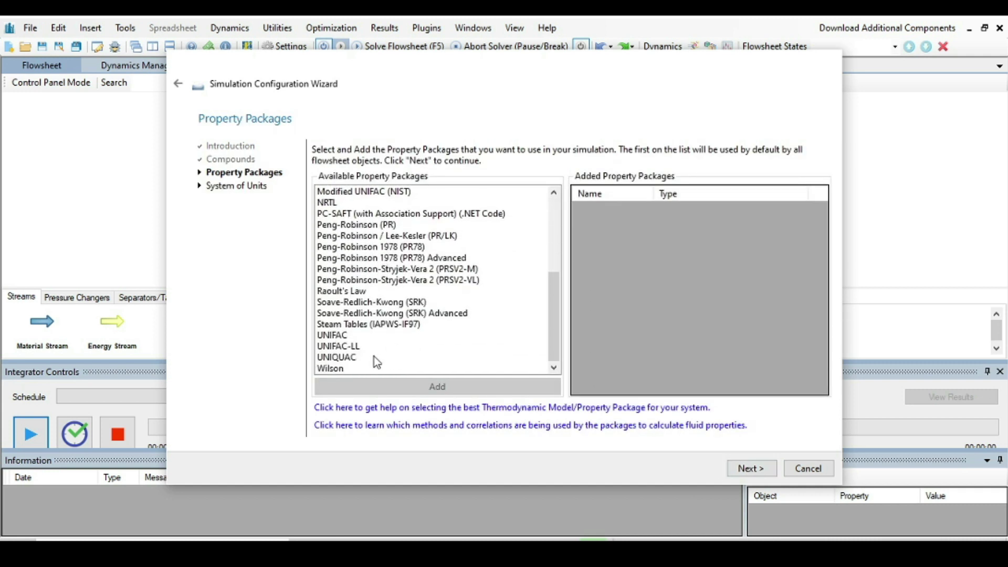
click(351, 359)
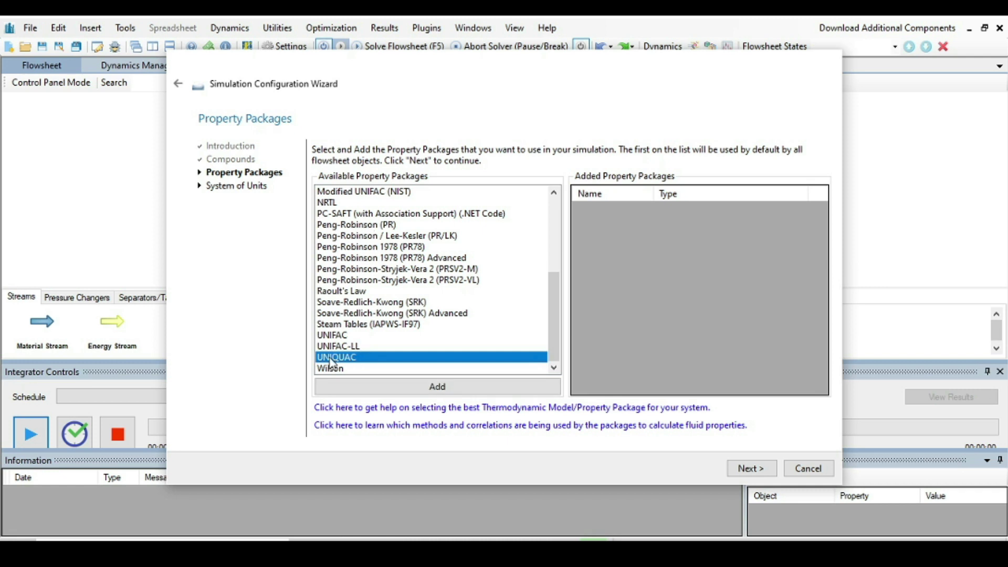
click(379, 389)
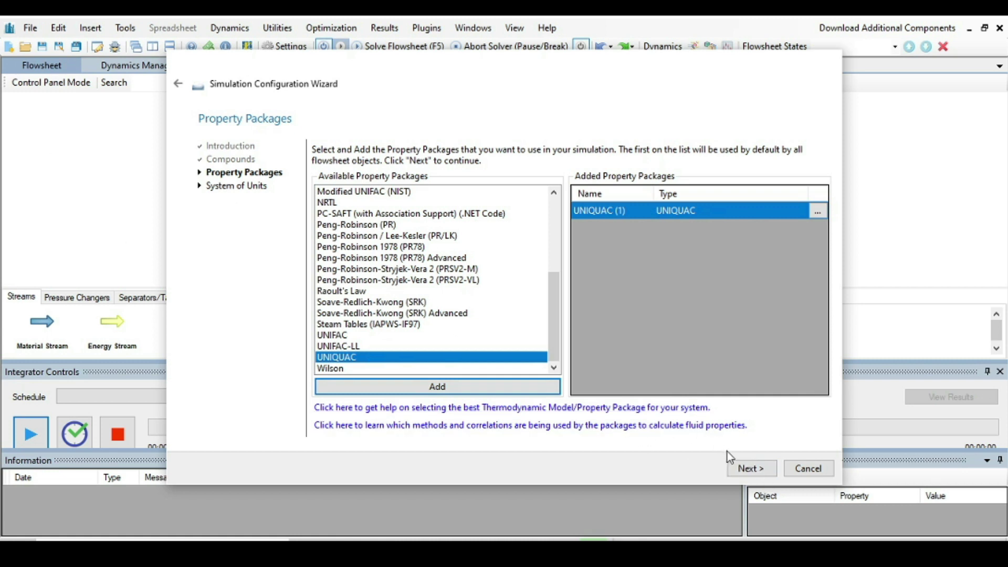
Clone the SI system of units and set the molar flow rate unit to kmol/h.
click(752, 469)
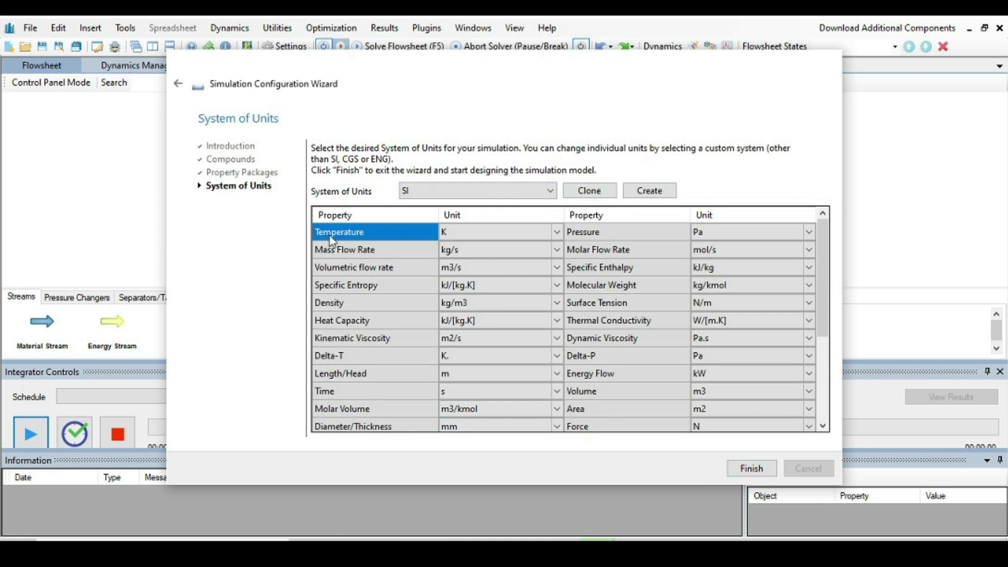
click(601, 193)
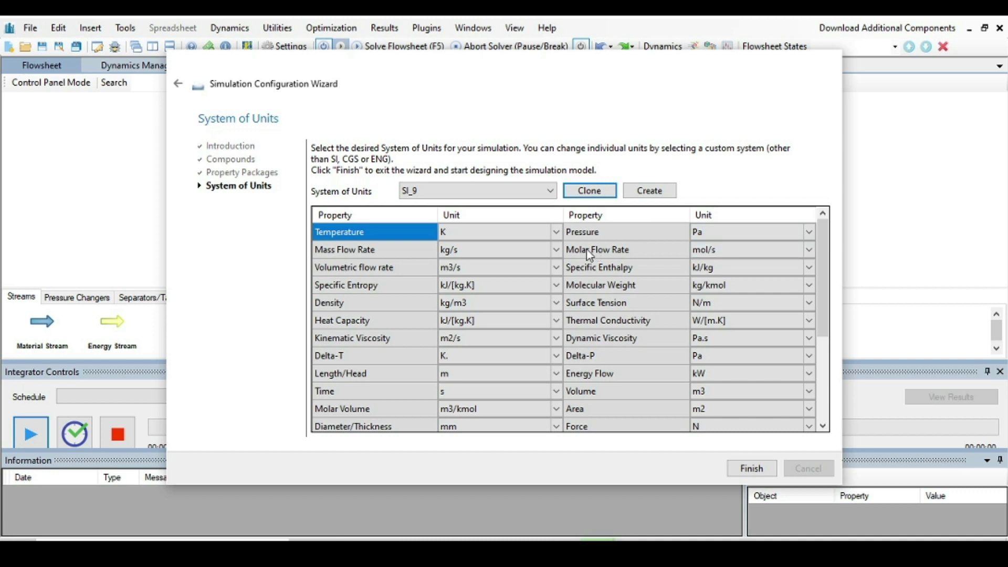
click(807, 251)
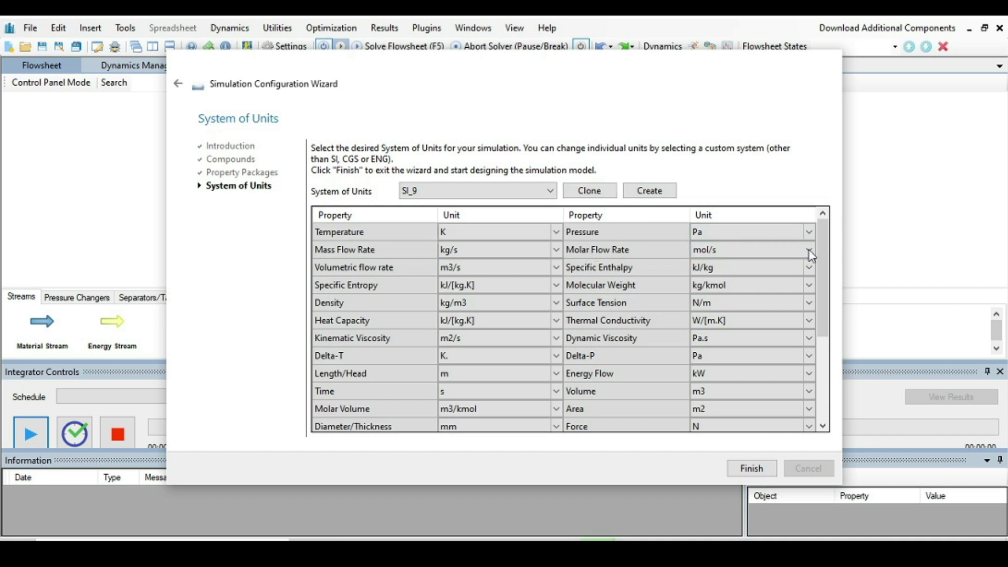
click(808, 251)
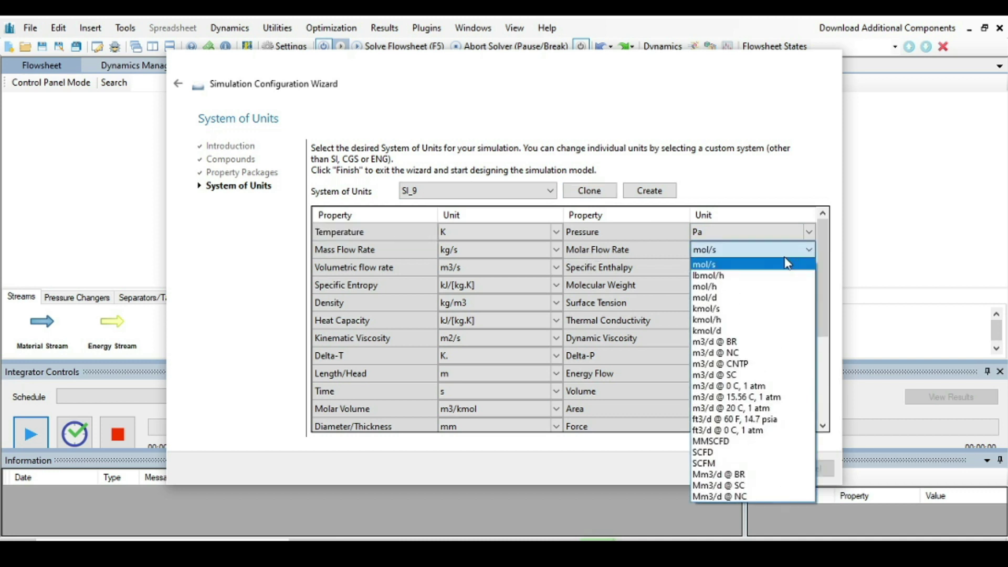
click(730, 320)
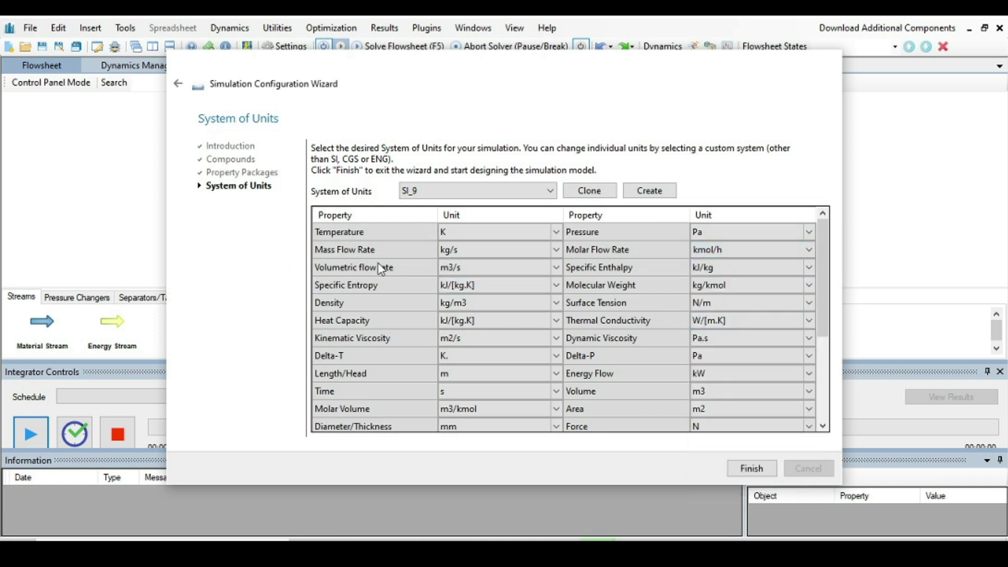
Set the mass flow rate unit to kg/h and the pressure unit to atm, and finish the configuration wizard.
click(556, 250)
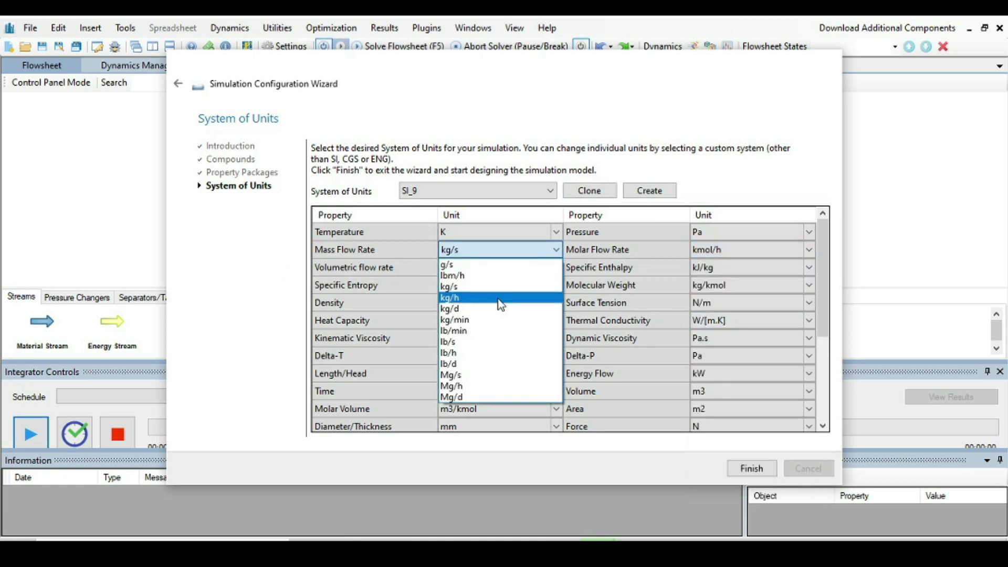
click(477, 300)
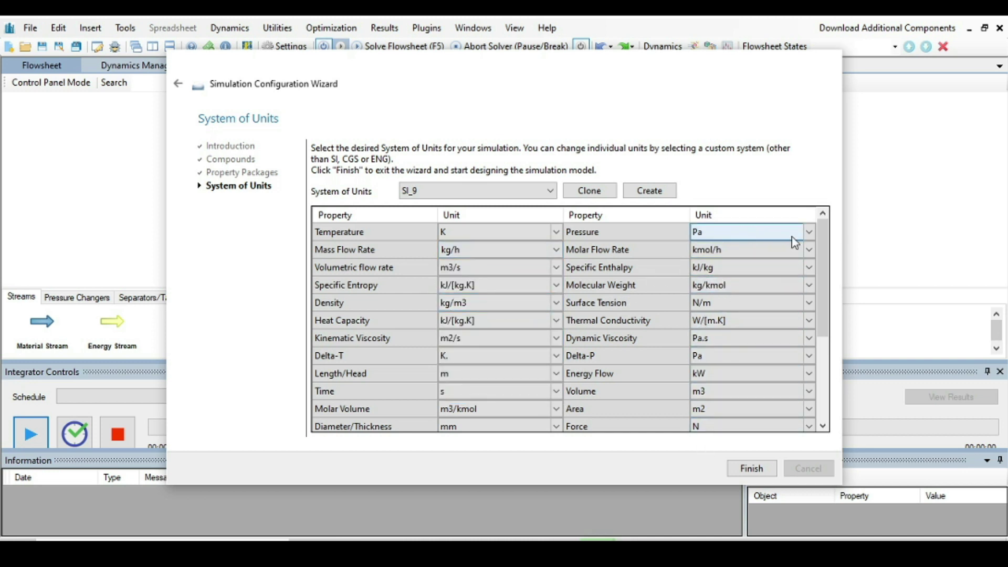
click(809, 234)
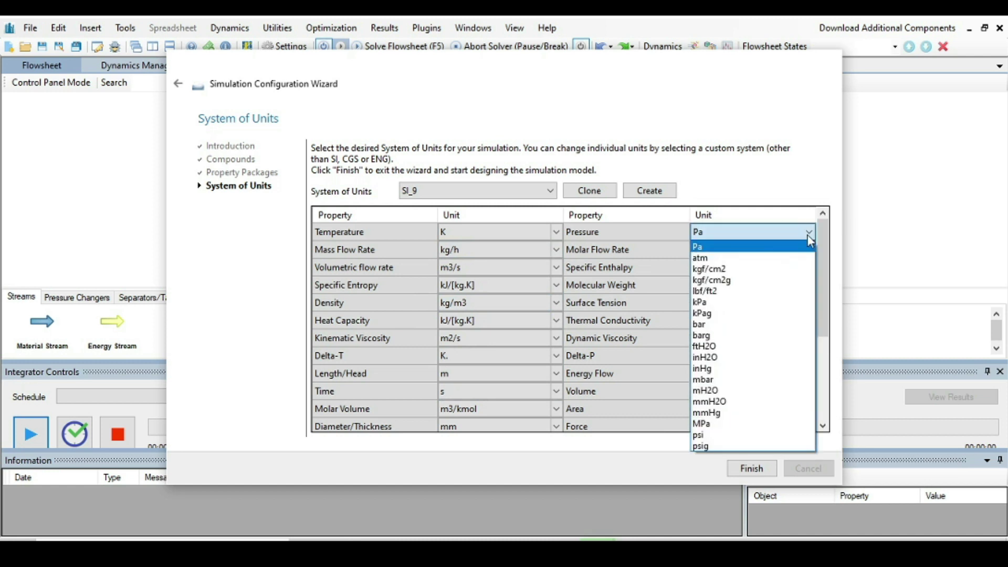
click(723, 259)
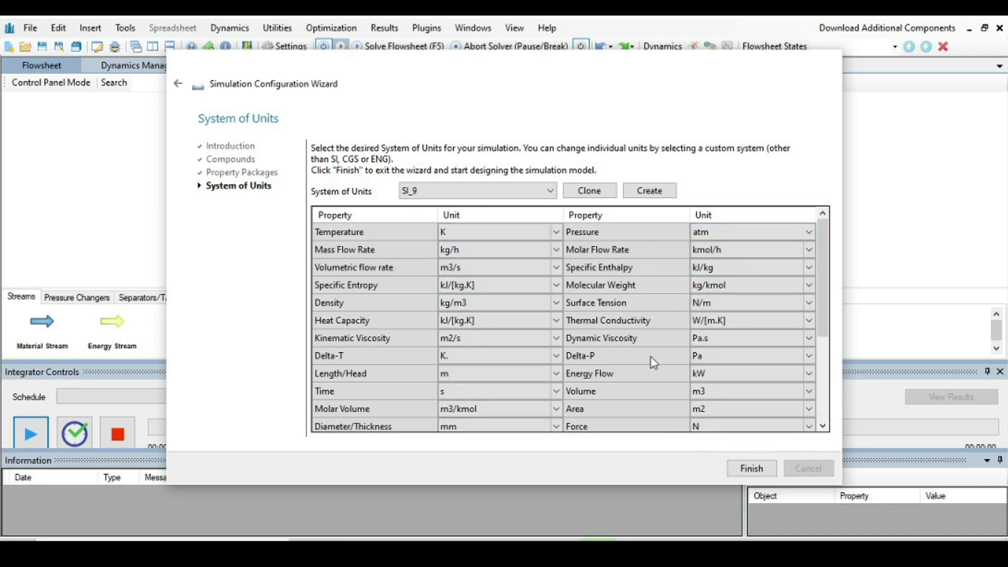
click(751, 469)
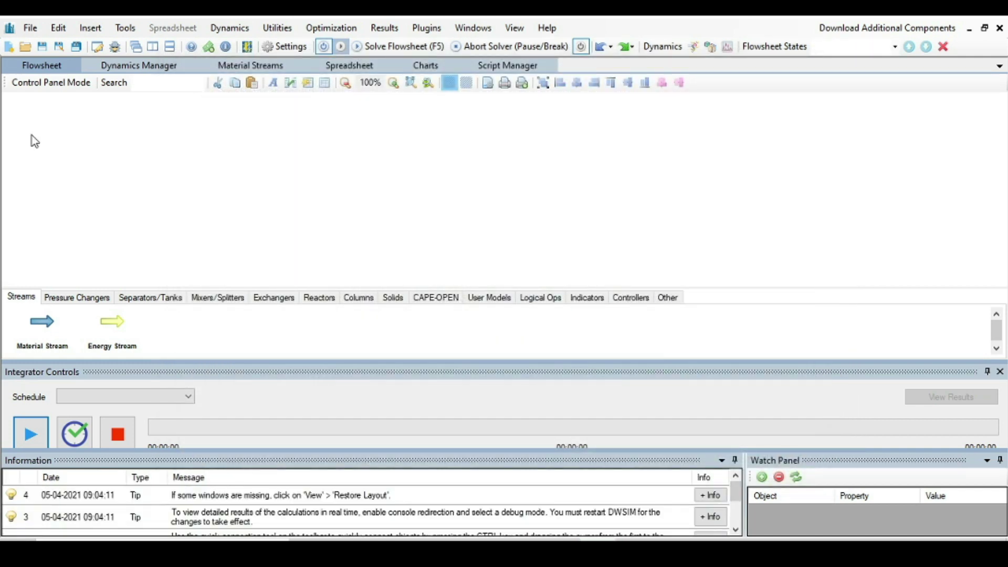
Close the Integrator Controls and shrink the information area to enlarge the flowsheet canvas.
click(1000, 372)
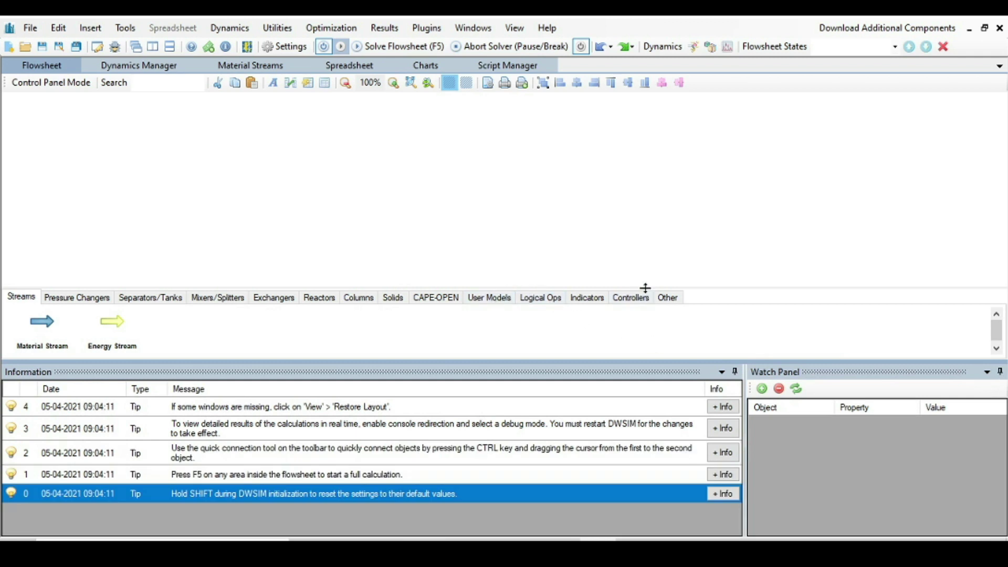
drag(479, 362, 480, 466)
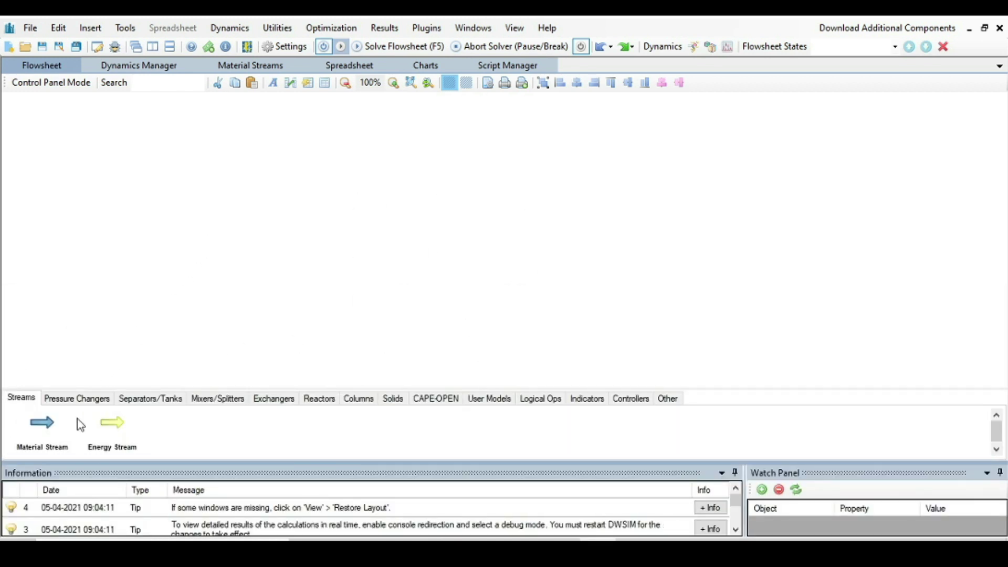
Place two material streams, one above the other, and a stream mixer beside them on the flowsheet.
drag(46, 423, 163, 279)
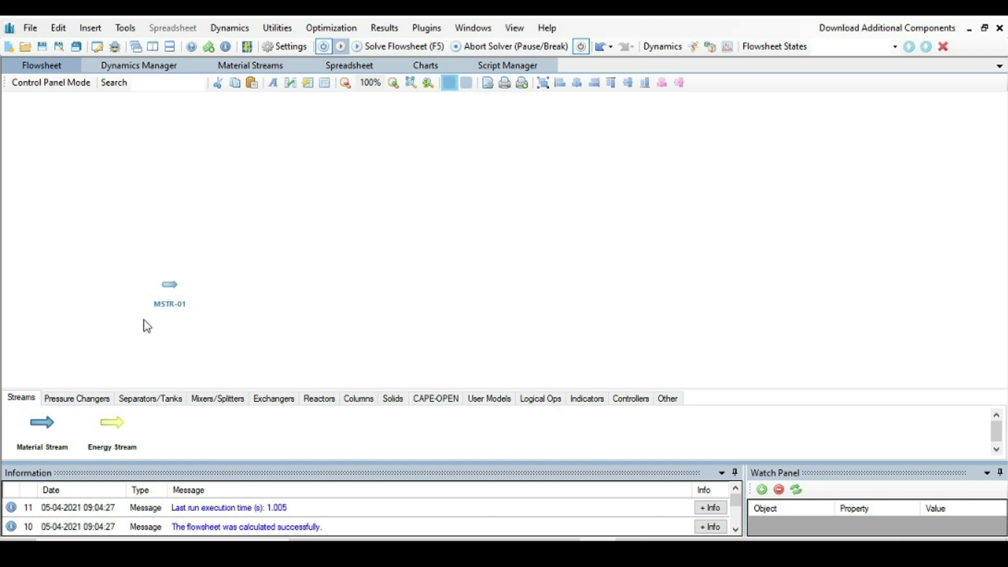
drag(42, 422, 161, 180)
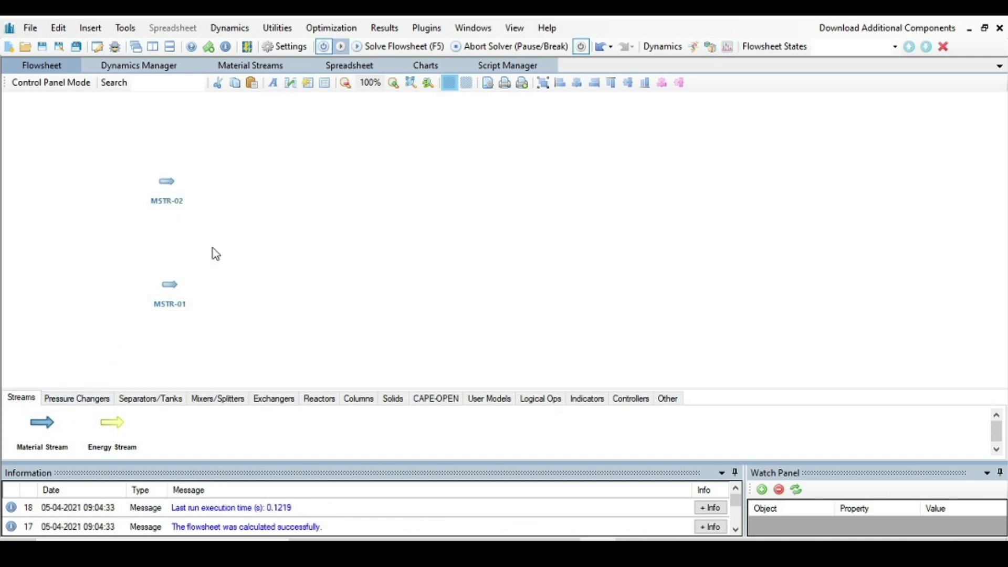
click(215, 400)
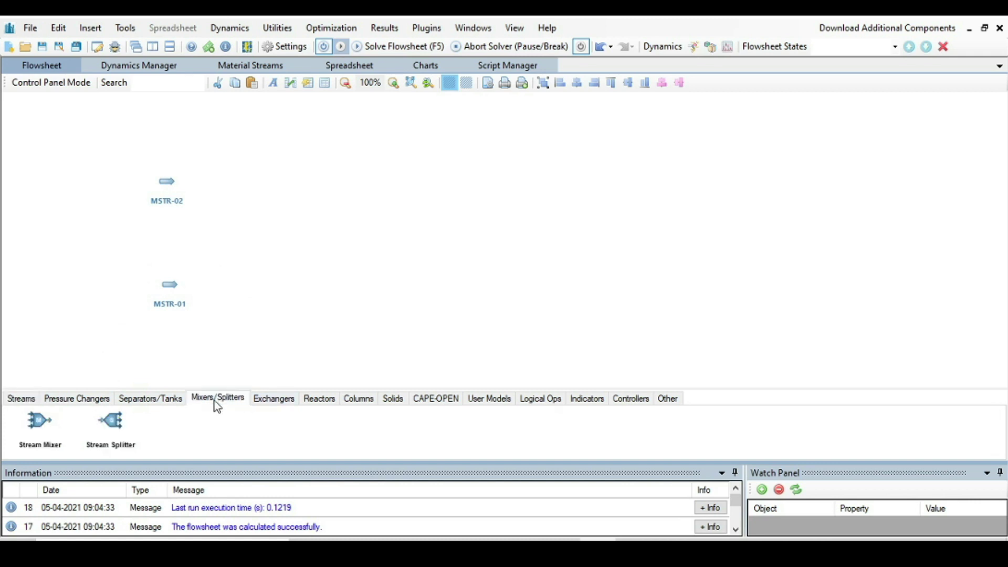
drag(43, 426, 244, 215)
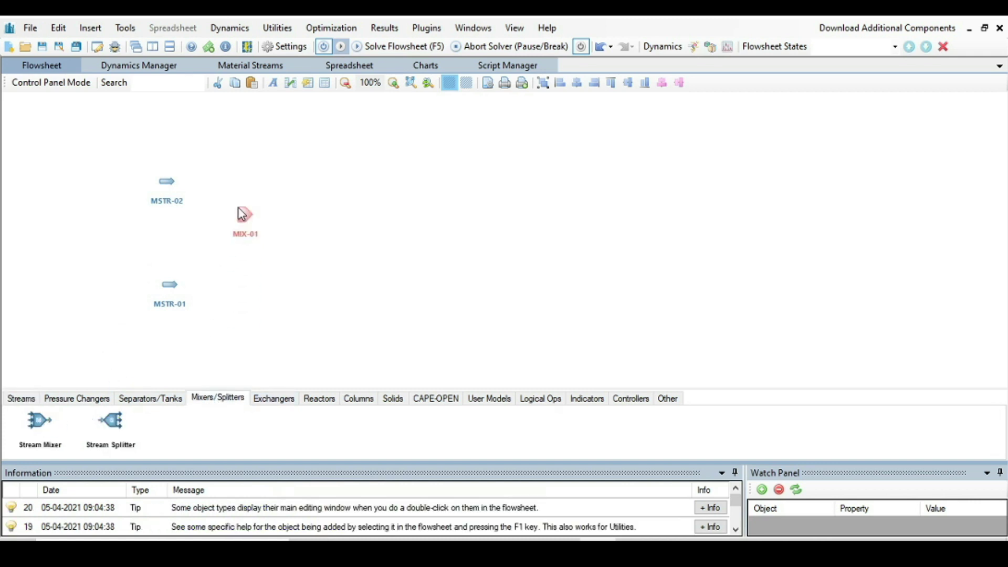
Rename the lower material stream as Feed.
drag(170, 288, 166, 287)
double_click(168, 289)
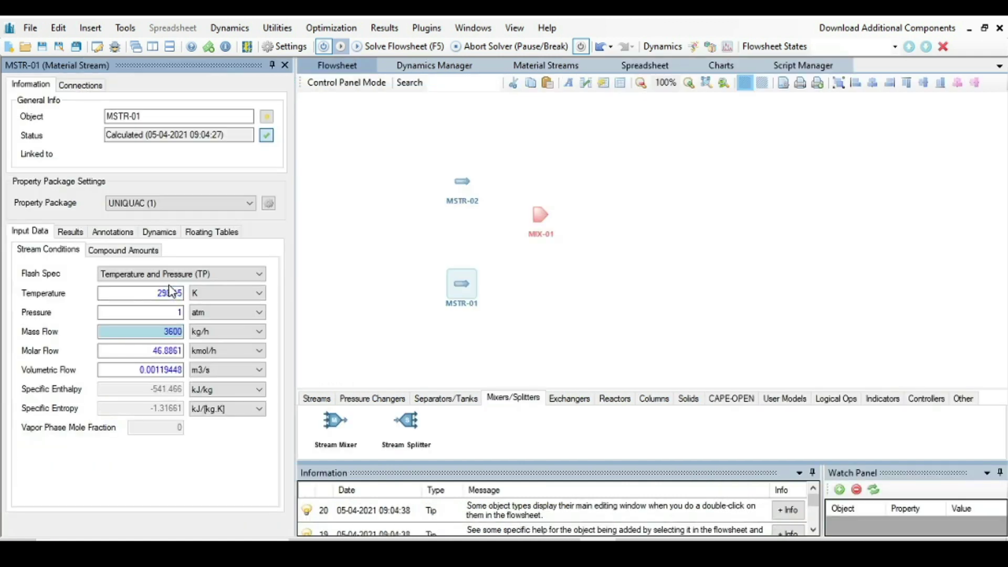
drag(214, 115, 108, 121)
text(Feed)
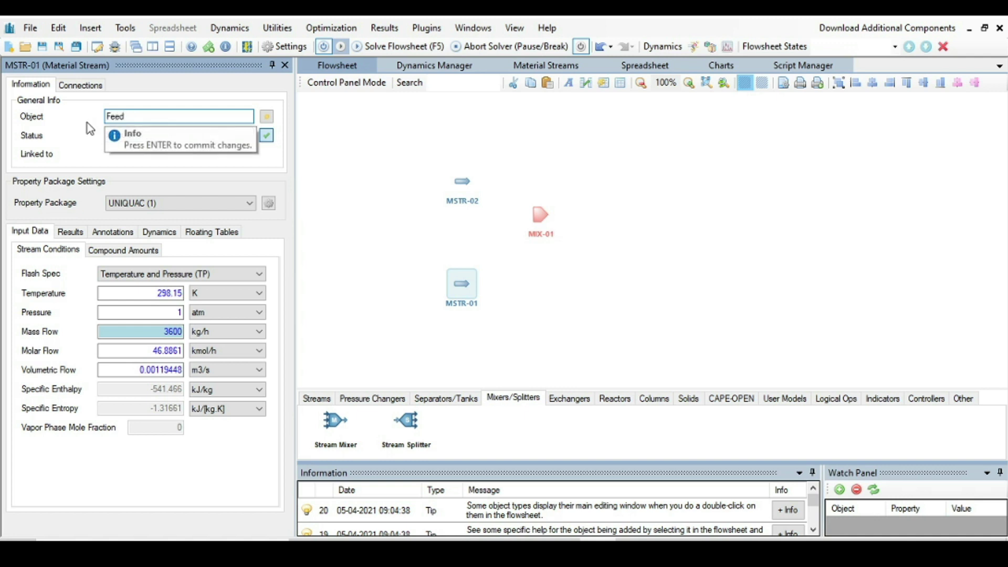
key(Return)
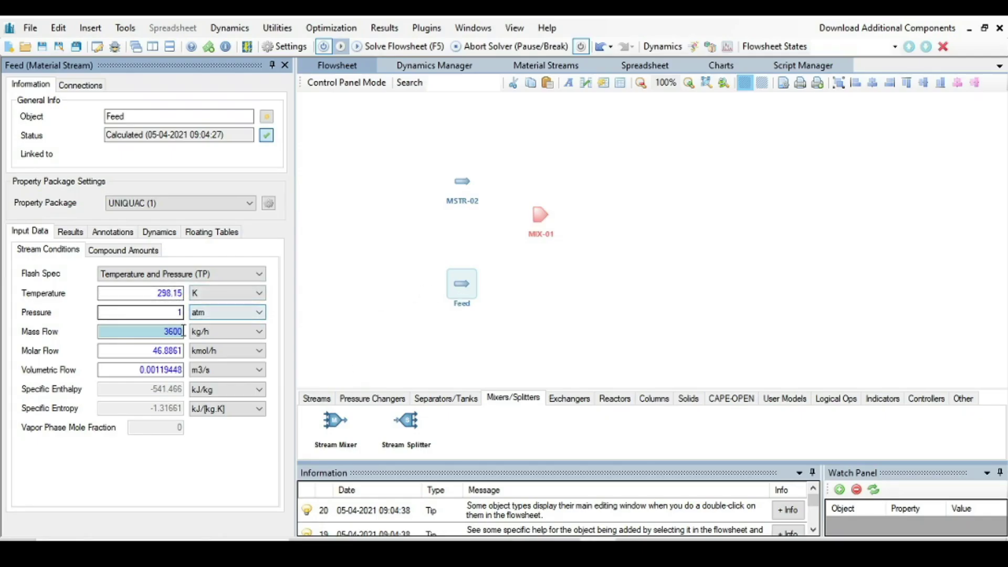
Set the Feed stream's molar flow to 100 kmol/h.
drag(182, 351, 153, 344)
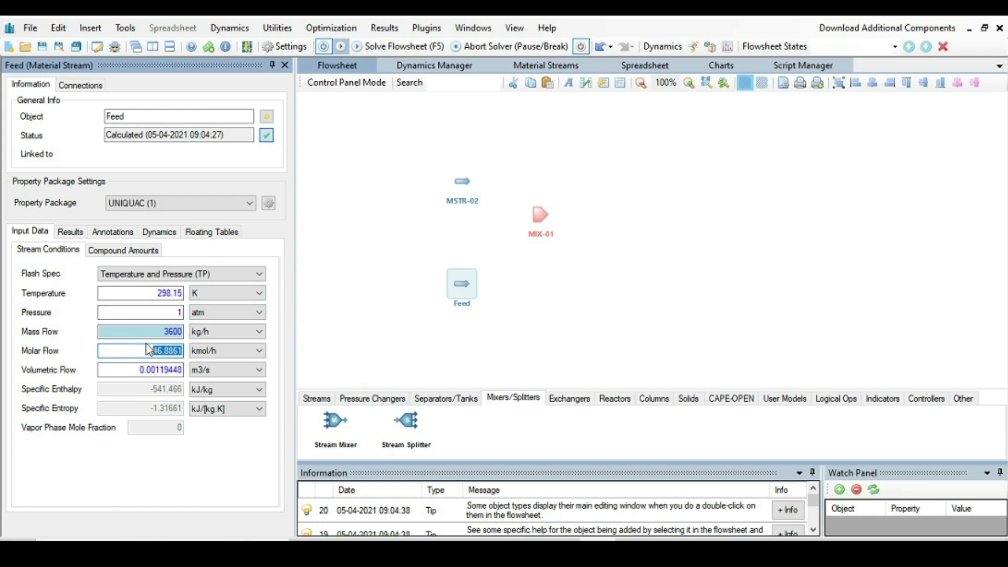
text(100)
key(Return)
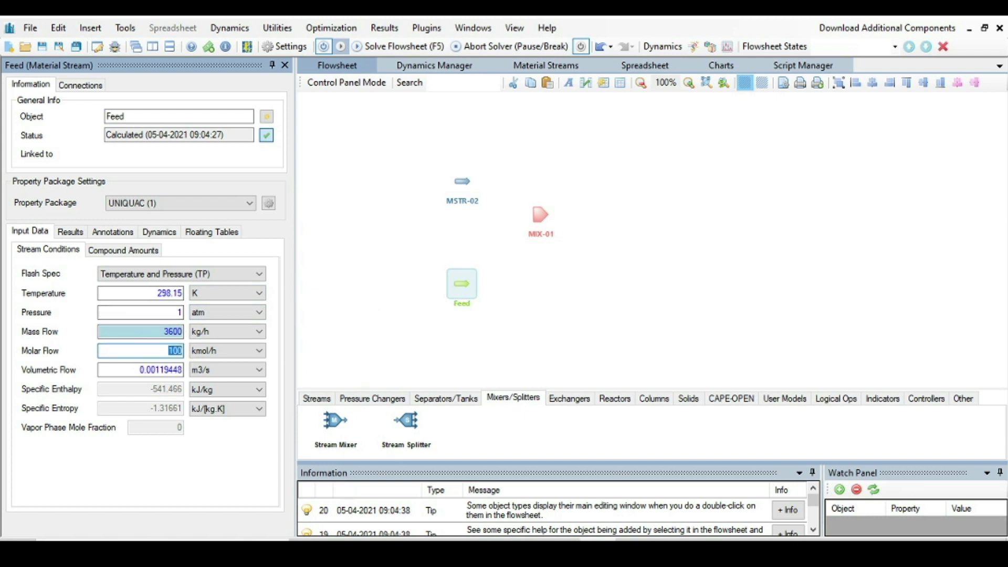
Set the Feed stream's mole fractions to 0.5 ethanol, 0.5 benzene and 0 p-xylene, and accept the changes.
click(107, 254)
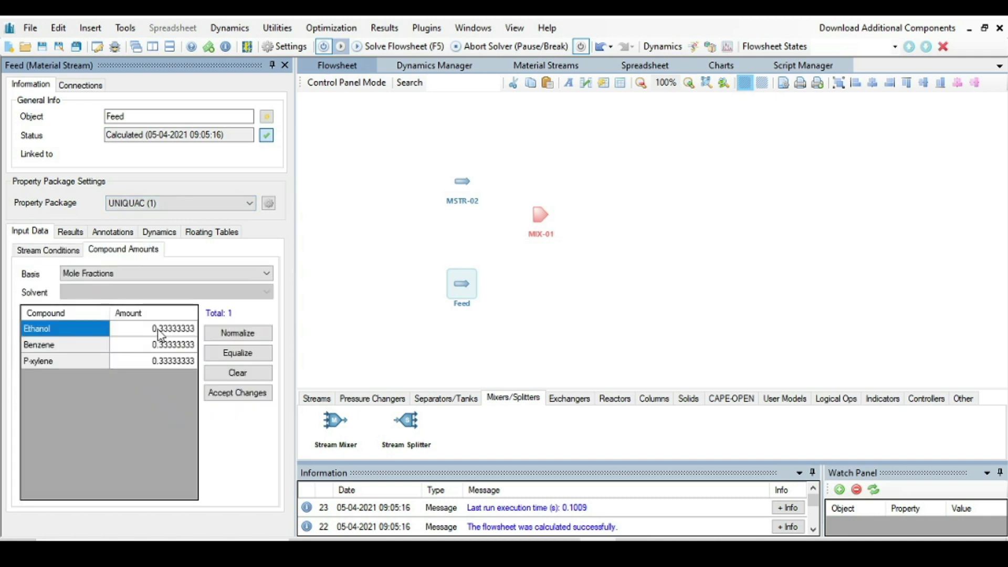
click(161, 333)
text(0.5)
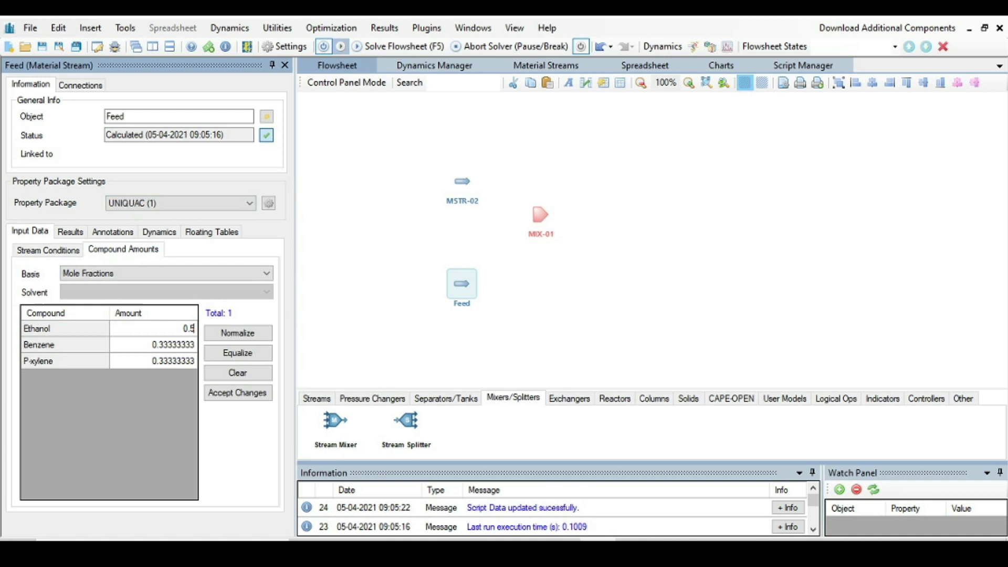
key(Return)
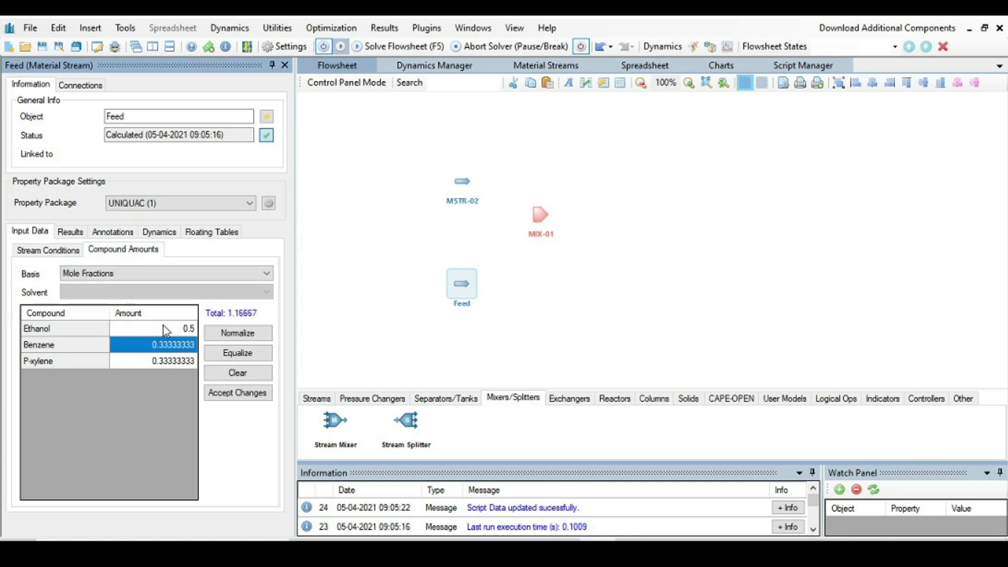
text(0.5)
key(Return)
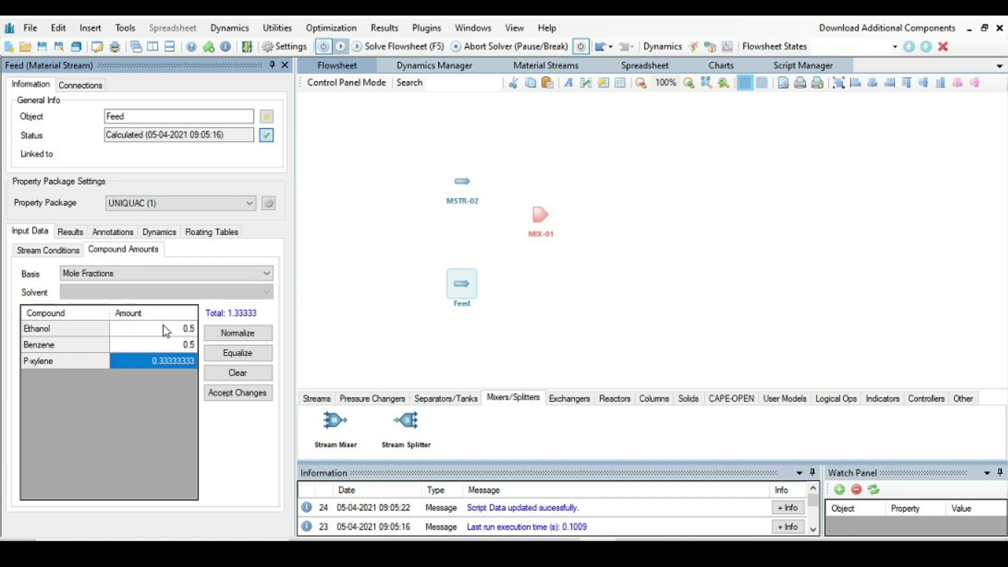
text(0)
key(Return)
click(241, 394)
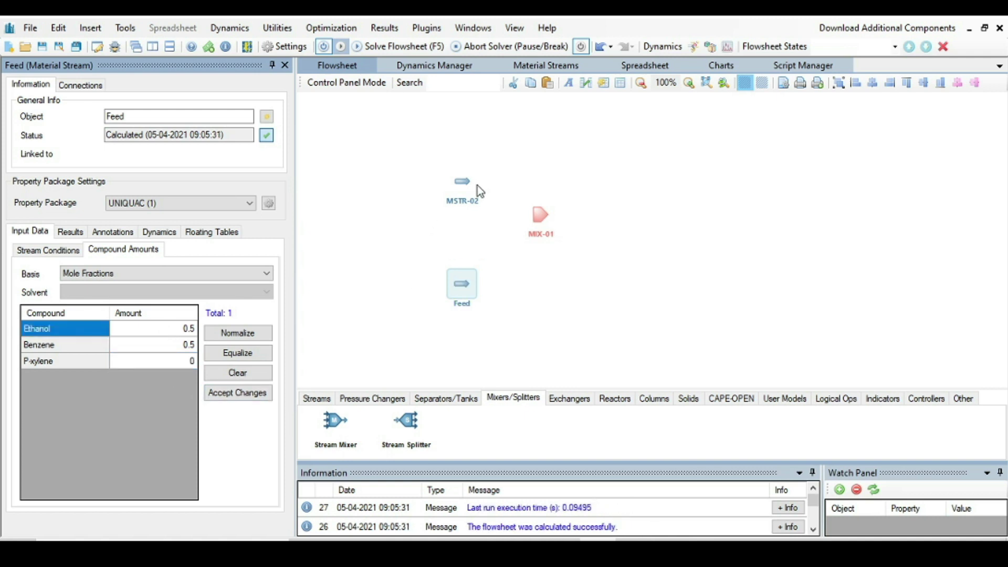
Enter Makeup as the upper material stream's name and set its molar flow to 0.301 kmol/h.
drag(464, 183, 458, 184)
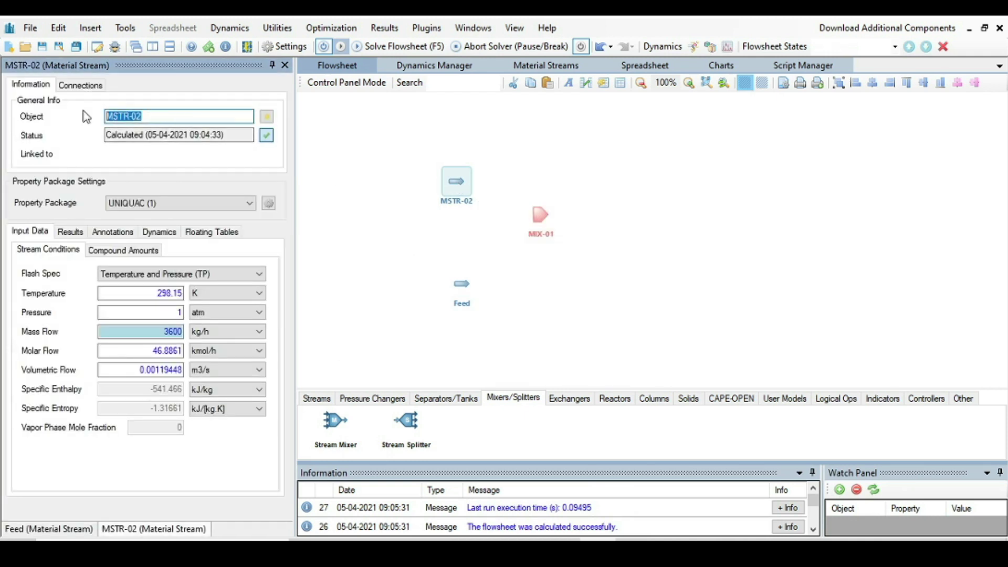
text(Mak)
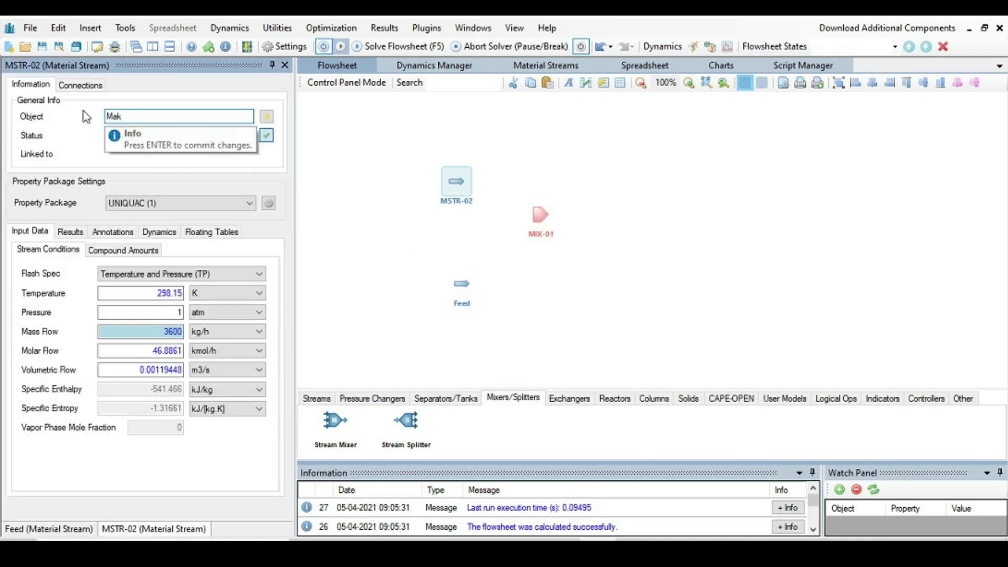
text(eup)
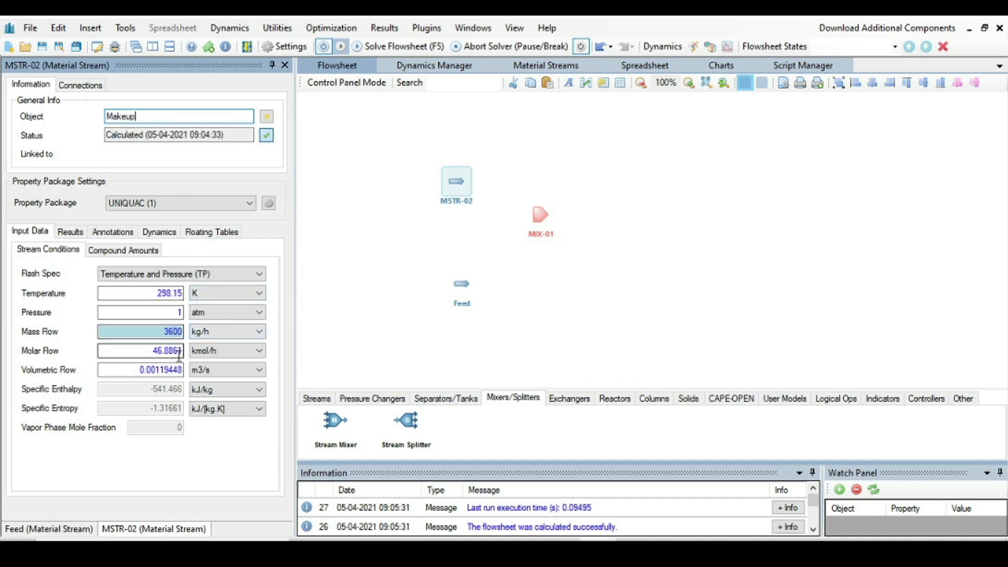
drag(183, 351, 146, 347)
text(0.301)
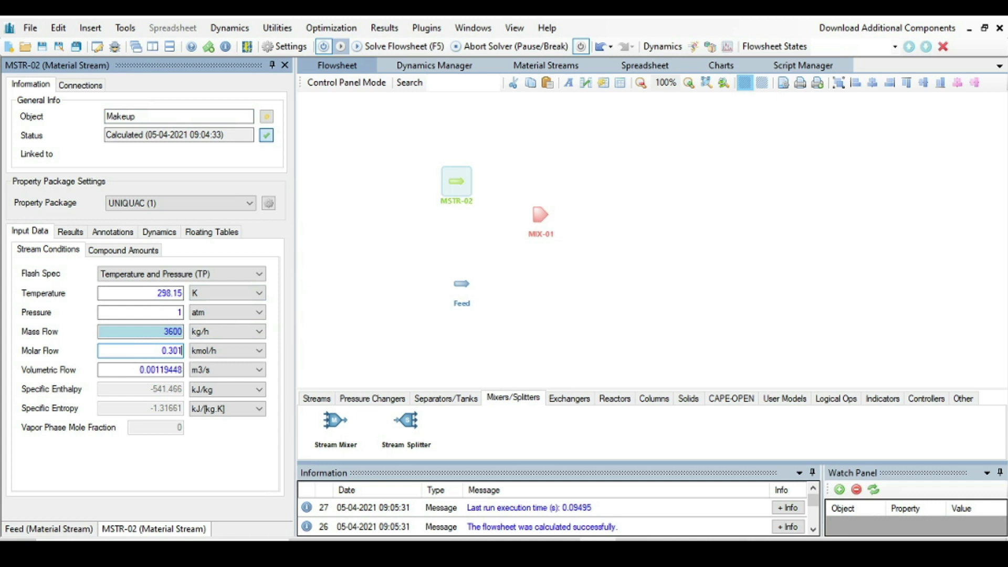
key(Return)
Set the upper stream's mole fractions to 0 ethanol, 0 benzene and 1 p-xylene, and accept the changes.
click(119, 250)
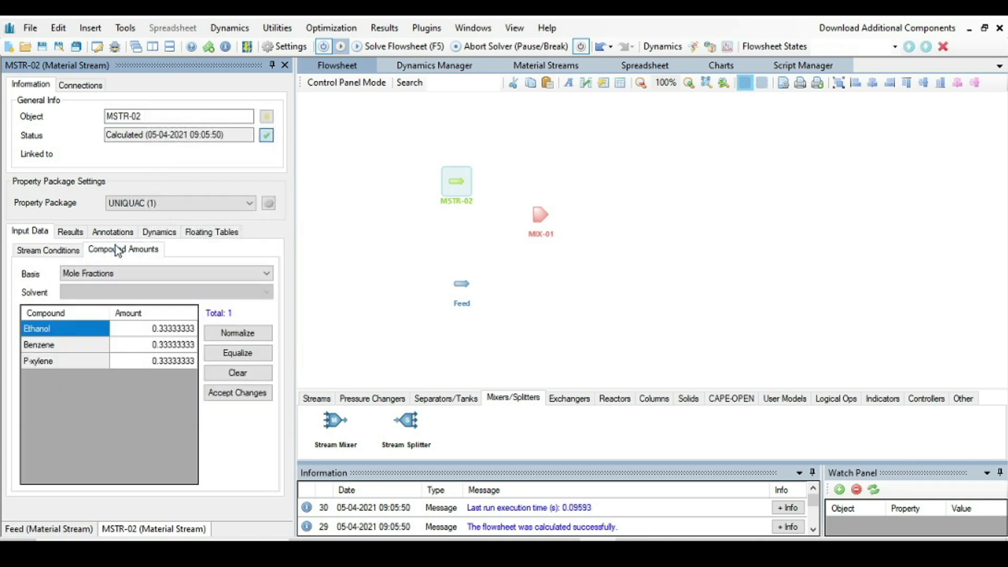
click(171, 330)
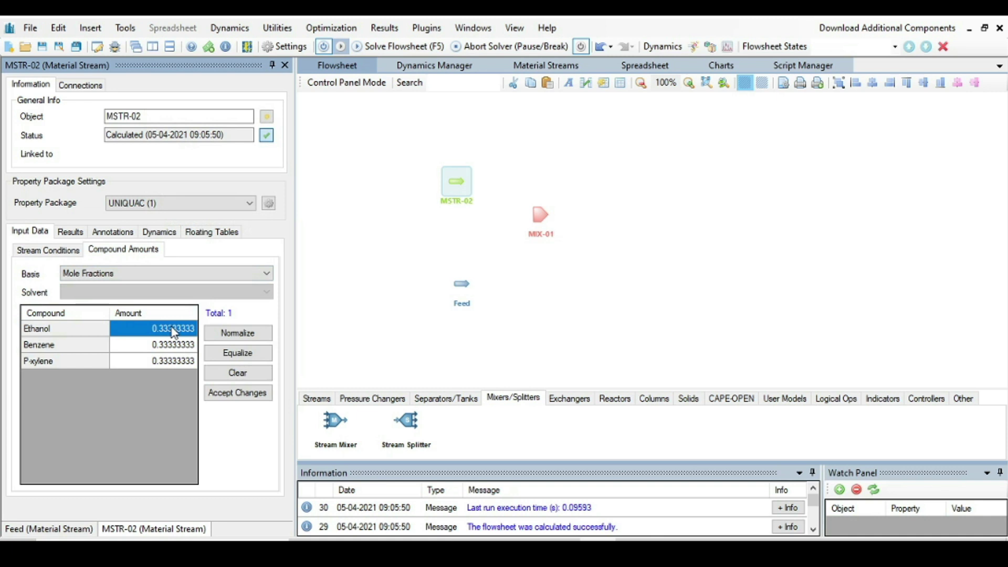
text(0)
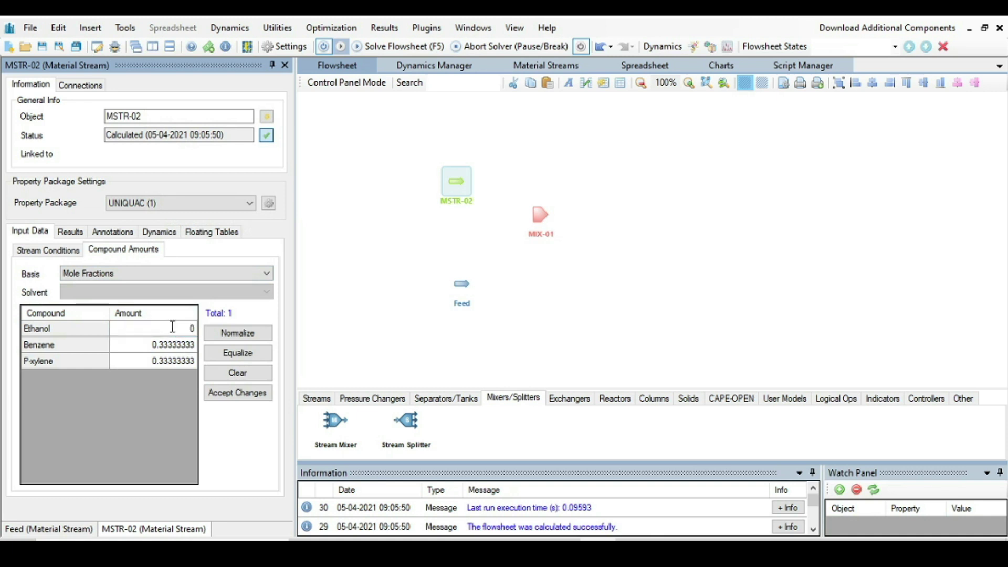
key(Return)
text(0)
key(Return)
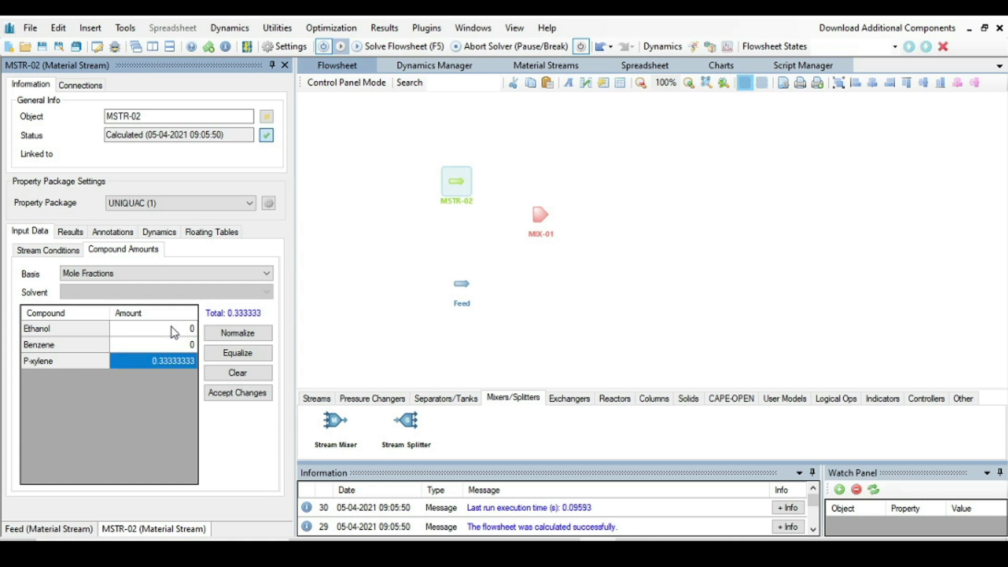
text(1)
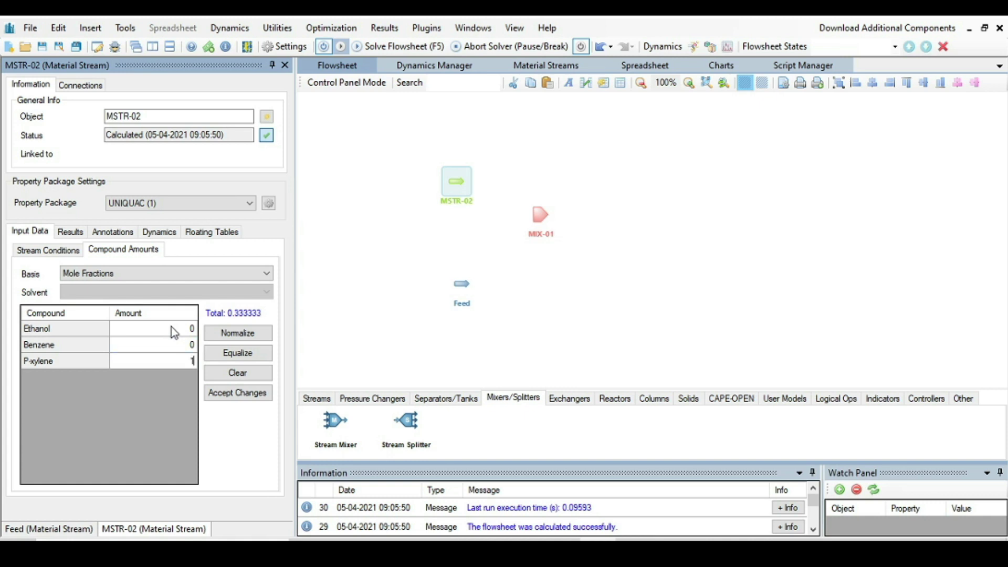
click(212, 392)
click(212, 392)
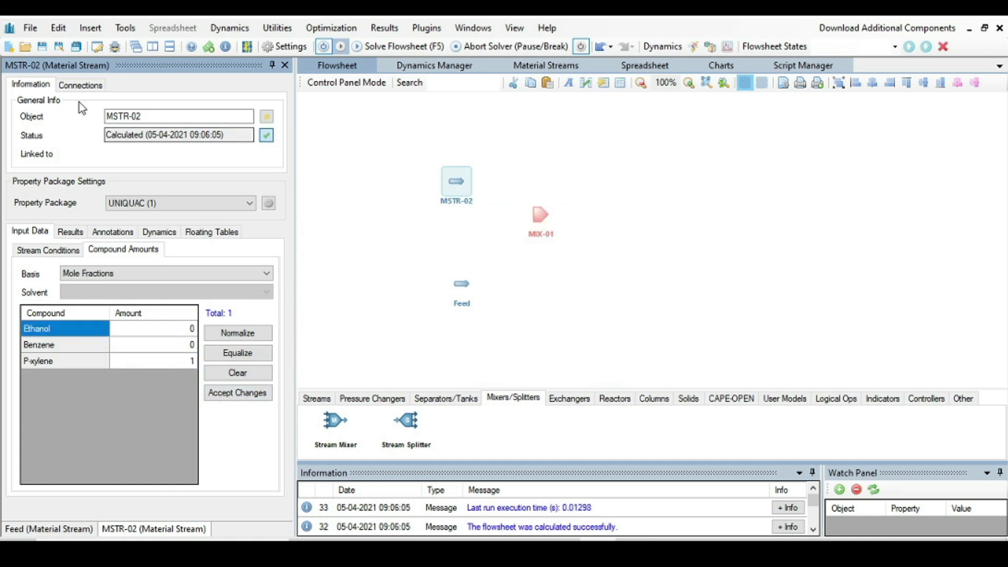
Rename the upper material stream as Makeup and commit the name.
drag(162, 117, 86, 114)
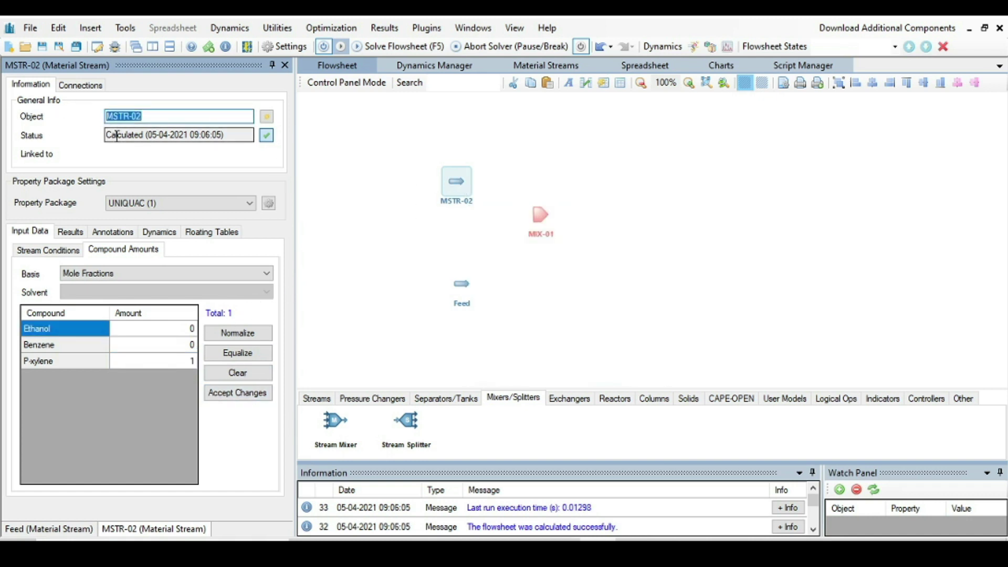
text(Makeup)
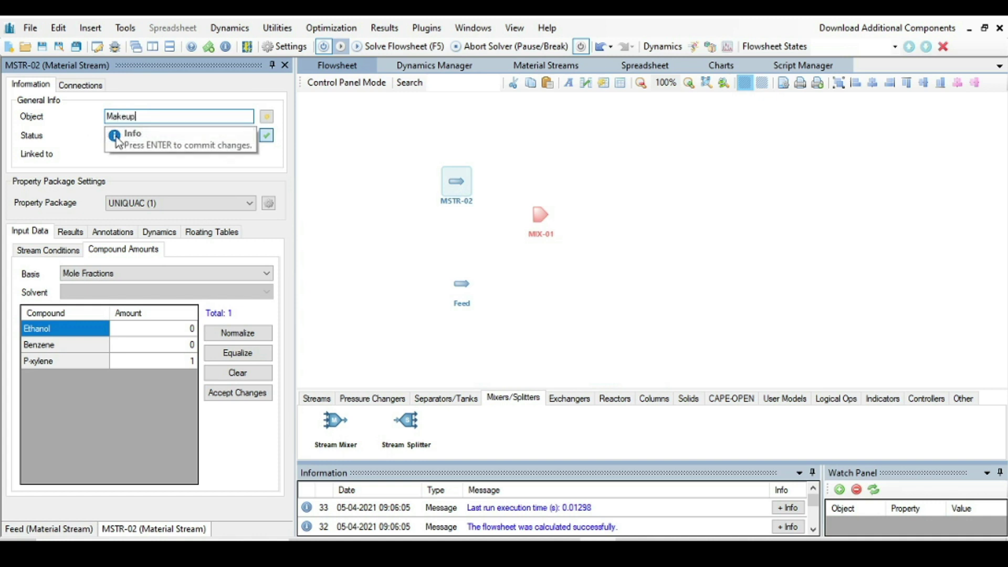
key(Return)
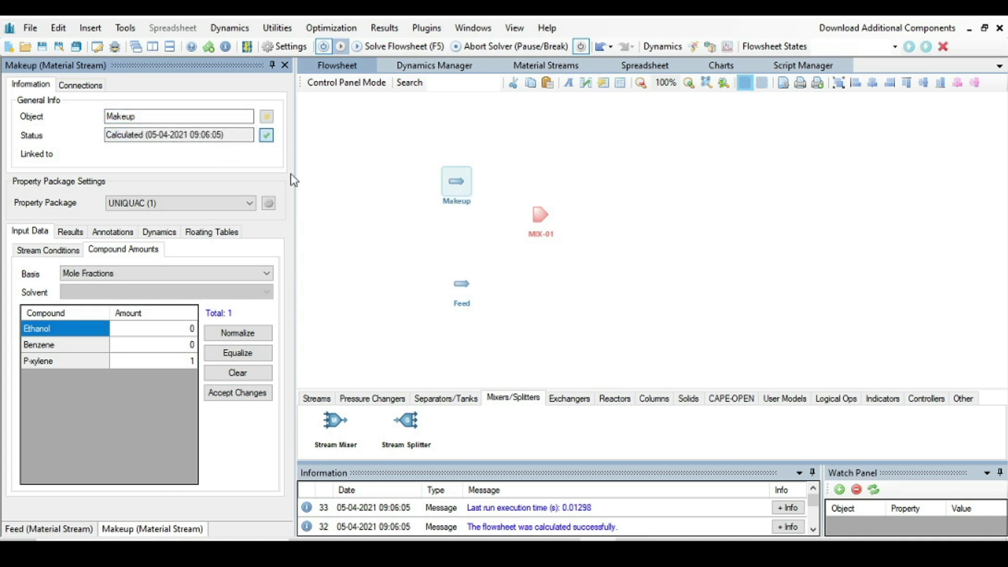
click(378, 181)
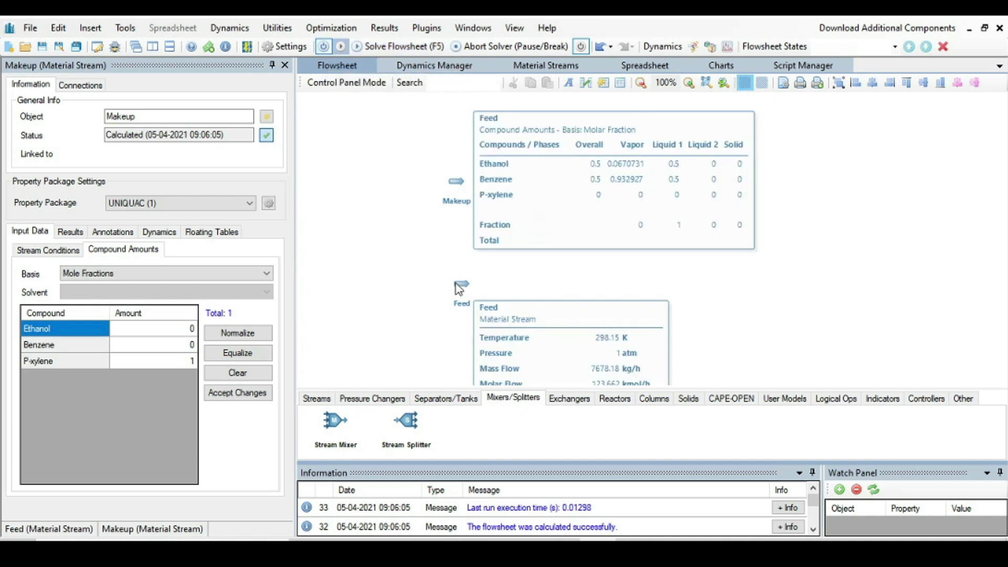
Deactivate the flowsheet solver and shift the Feed stream slightly upward.
click(323, 47)
mouse_move(458, 288)
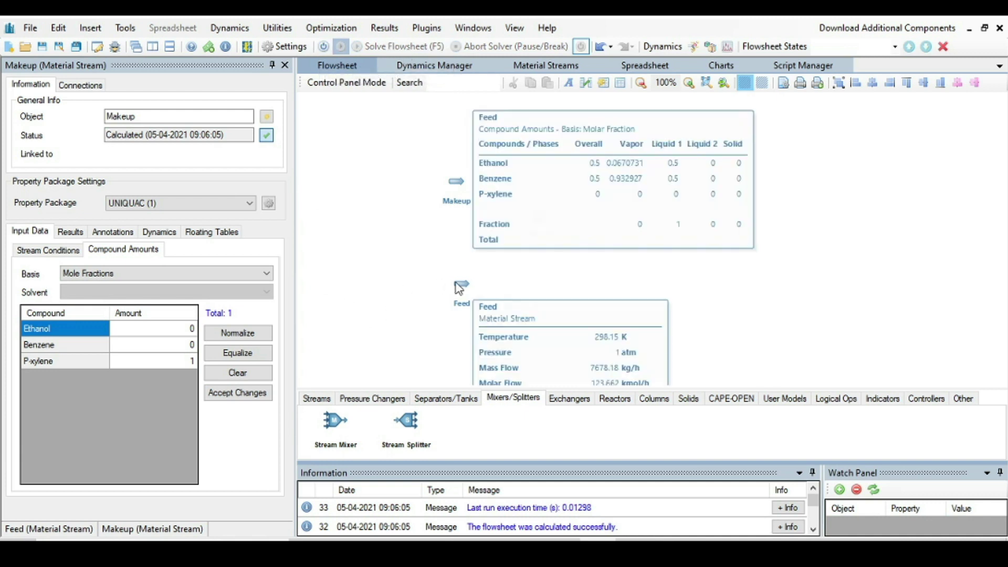
drag(458, 288, 462, 273)
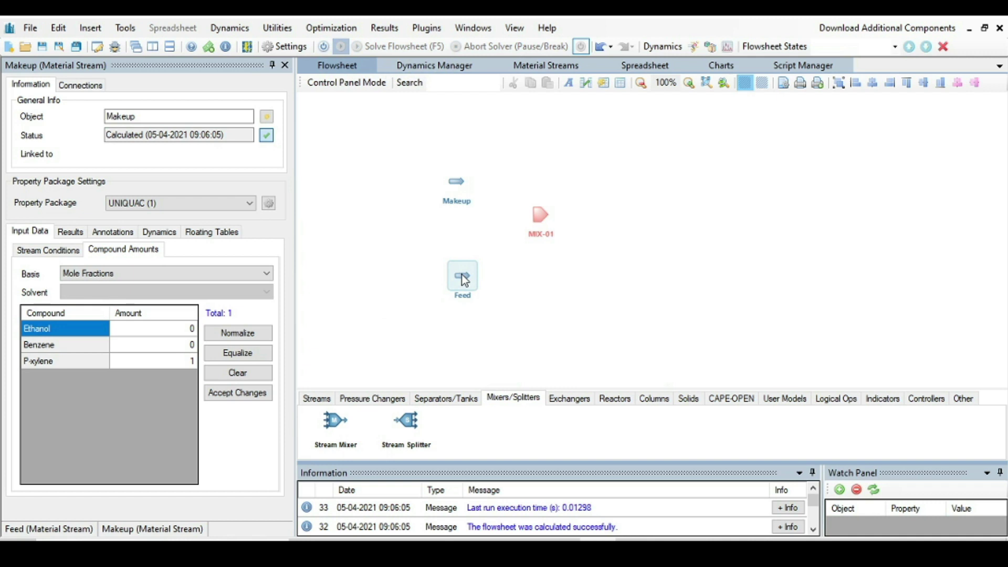
Rotate the stream mixer by +90° and move it closer to the two material streams.
click(541, 216)
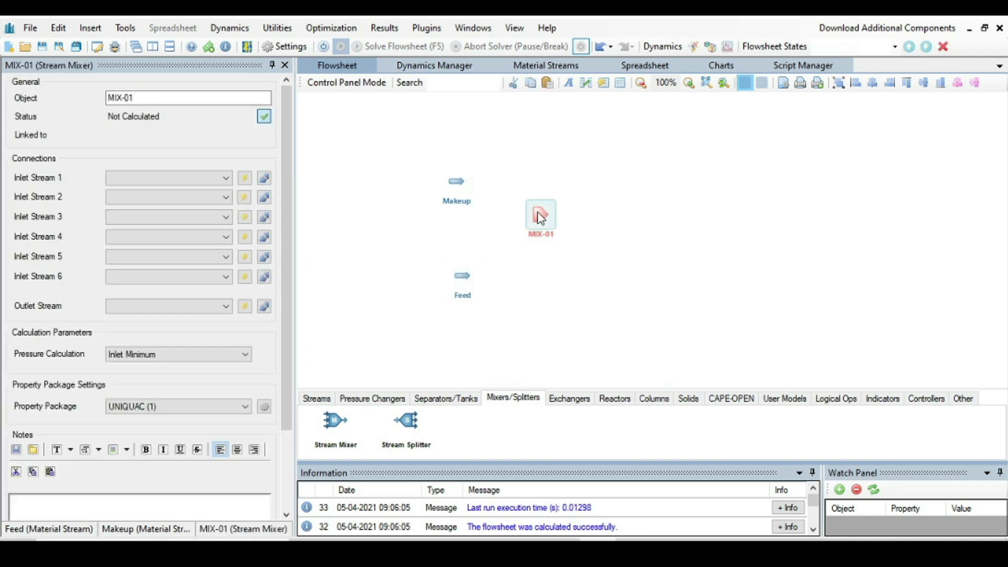
right_click(540, 217)
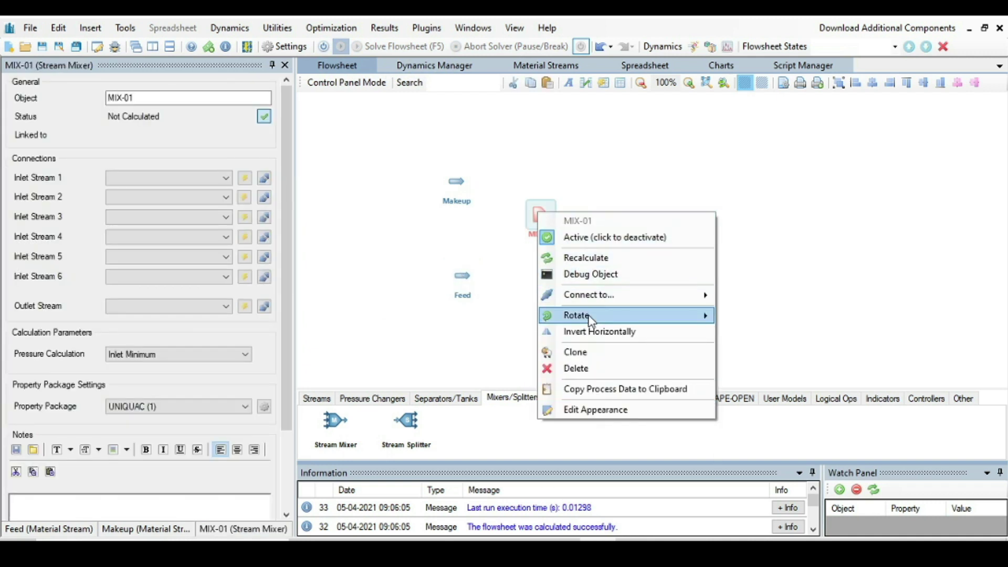
mouse_move(588, 318)
click(746, 314)
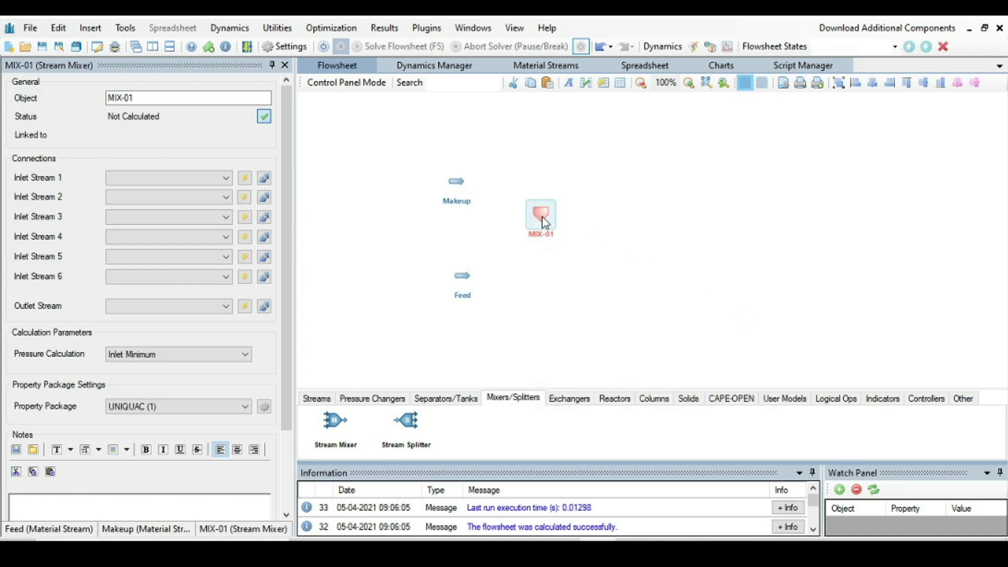
drag(542, 216, 508, 217)
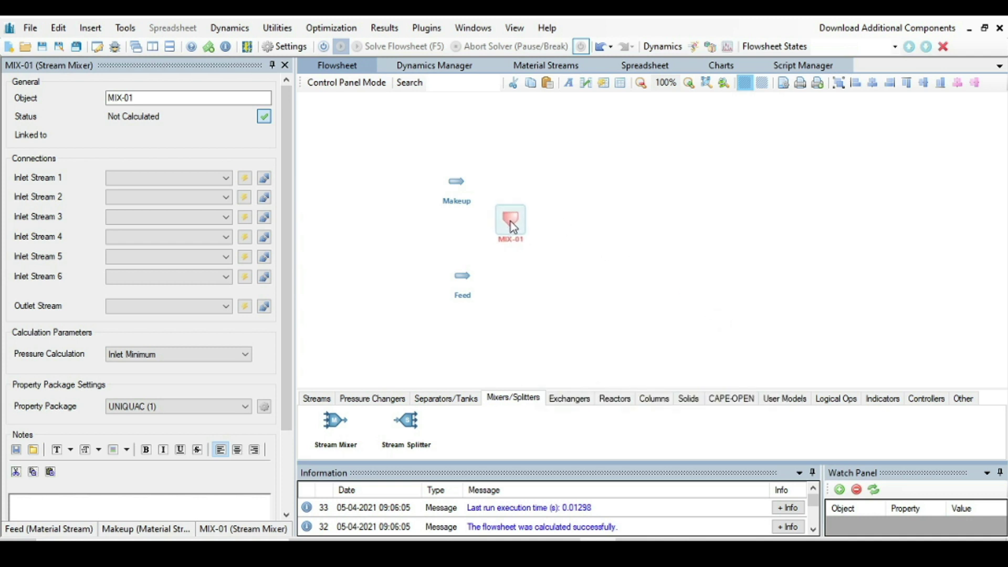
Connect Makeup as the mixer's Inlet Stream 1, and create a new inlet stream and a new outlet stream for the mixer.
click(225, 182)
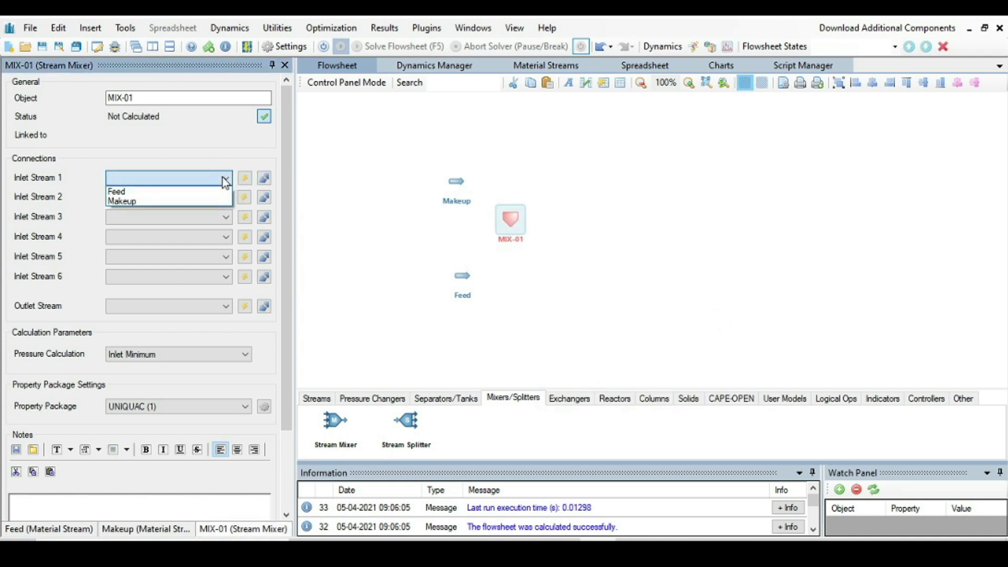
click(193, 205)
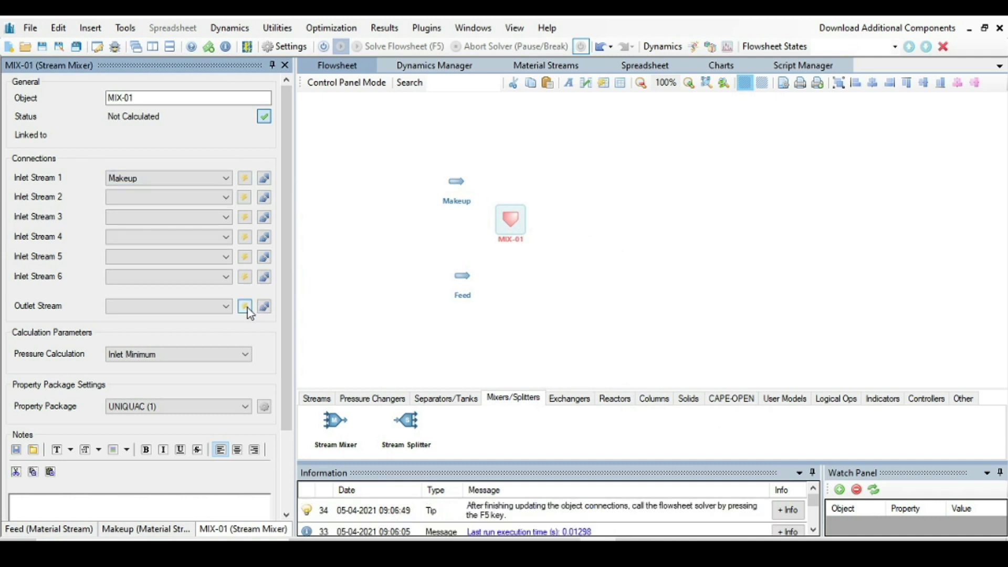
click(242, 280)
click(243, 307)
Move the outlet stream to the right of the mixer, and place the new inlet stream above the mixer, rotated by +90°.
drag(549, 228, 596, 246)
drag(475, 240, 533, 166)
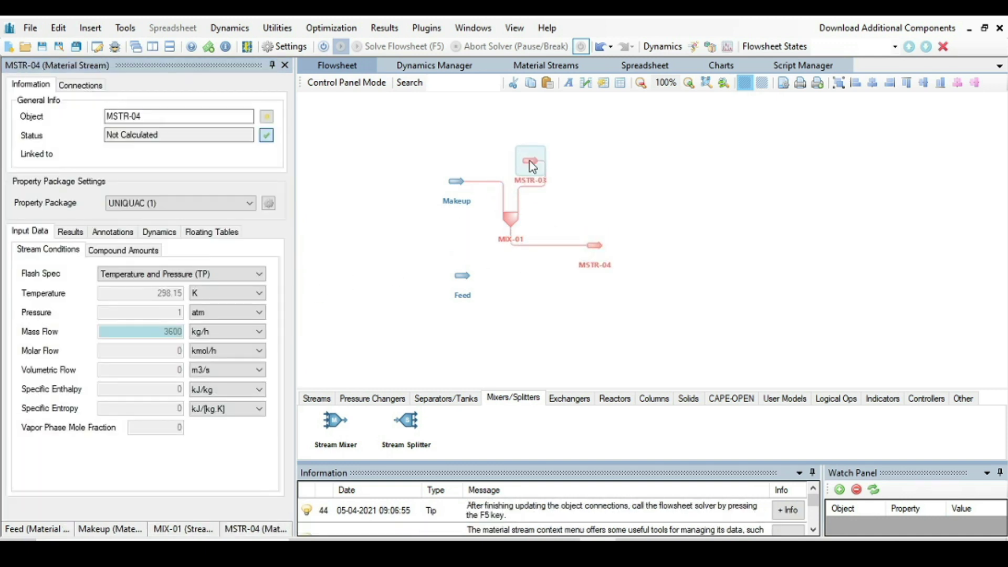
right_click(528, 162)
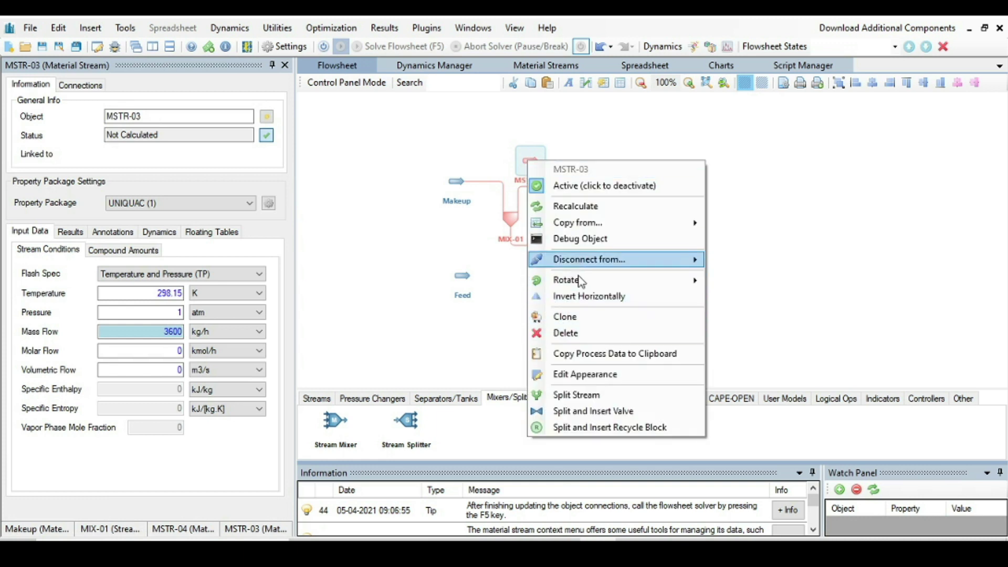
mouse_move(574, 282)
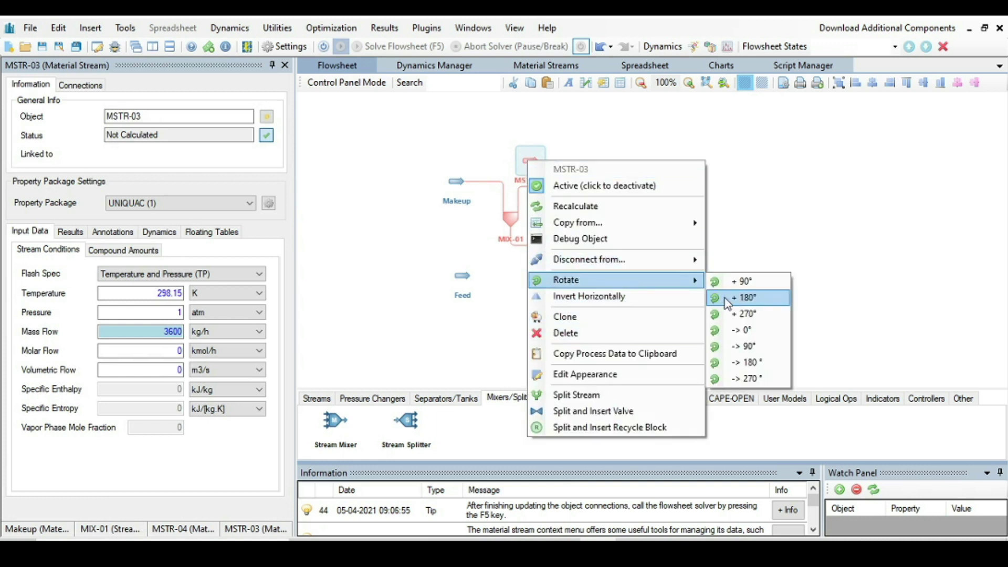
click(733, 281)
drag(533, 168, 520, 154)
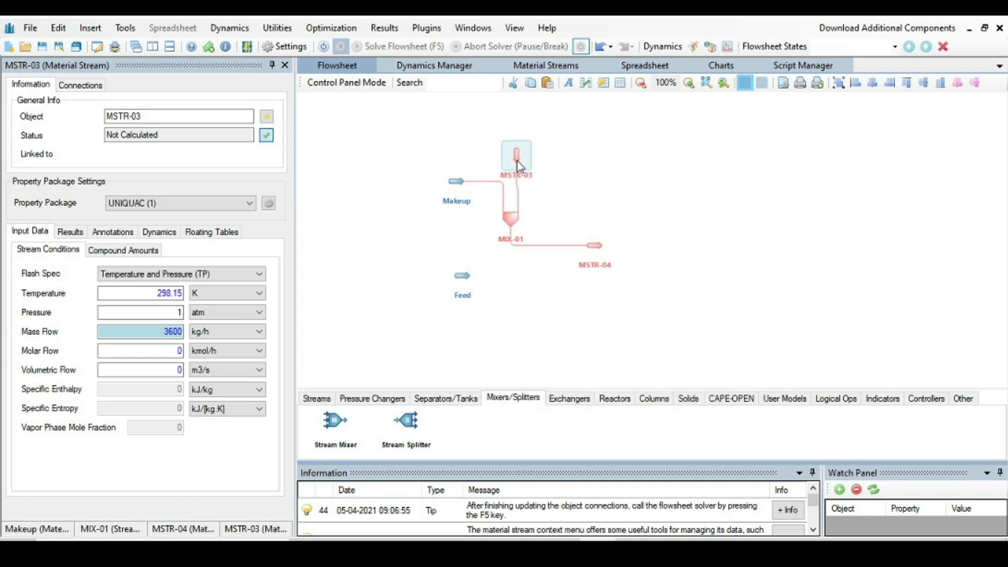
Rename the new inlet stream above the mixer as solvent.
click(148, 120)
drag(148, 120, 111, 112)
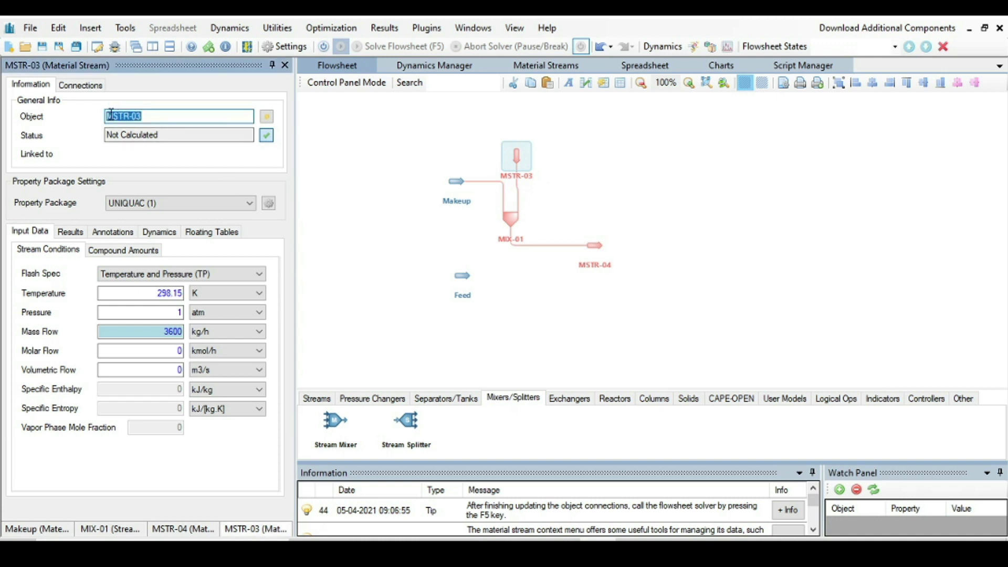
text(solvent)
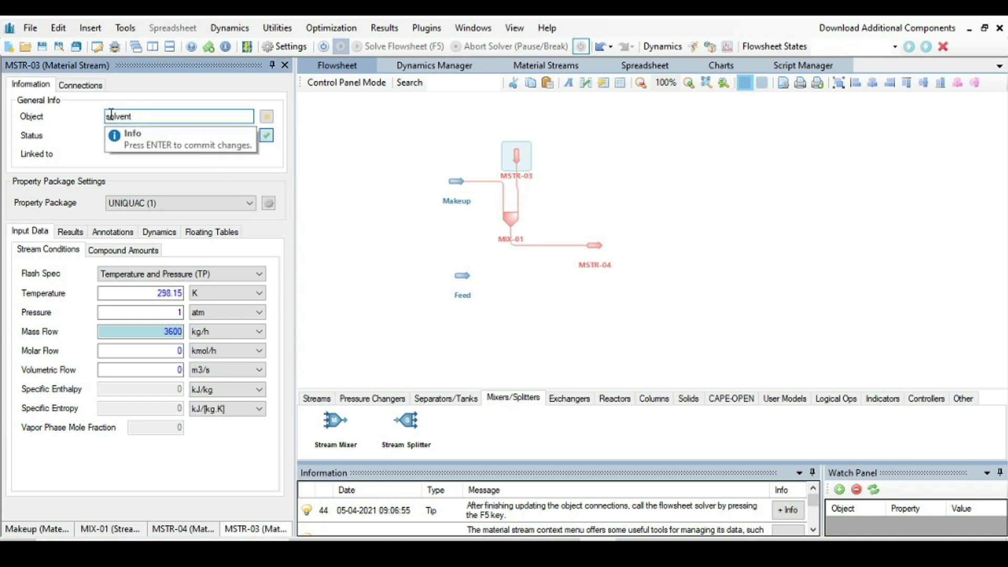
key(Return)
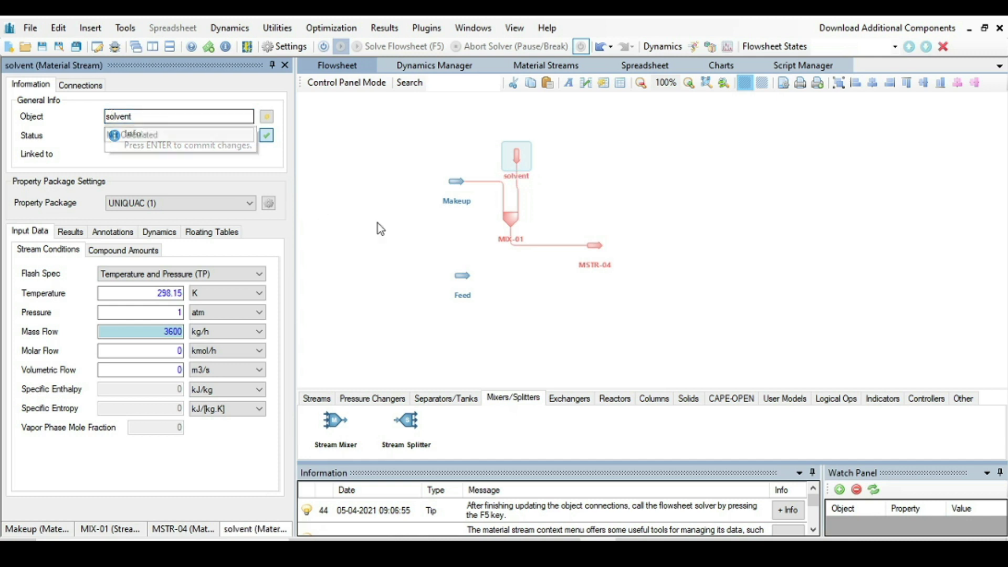
Rename the mixer's outlet material stream as S1.
click(597, 247)
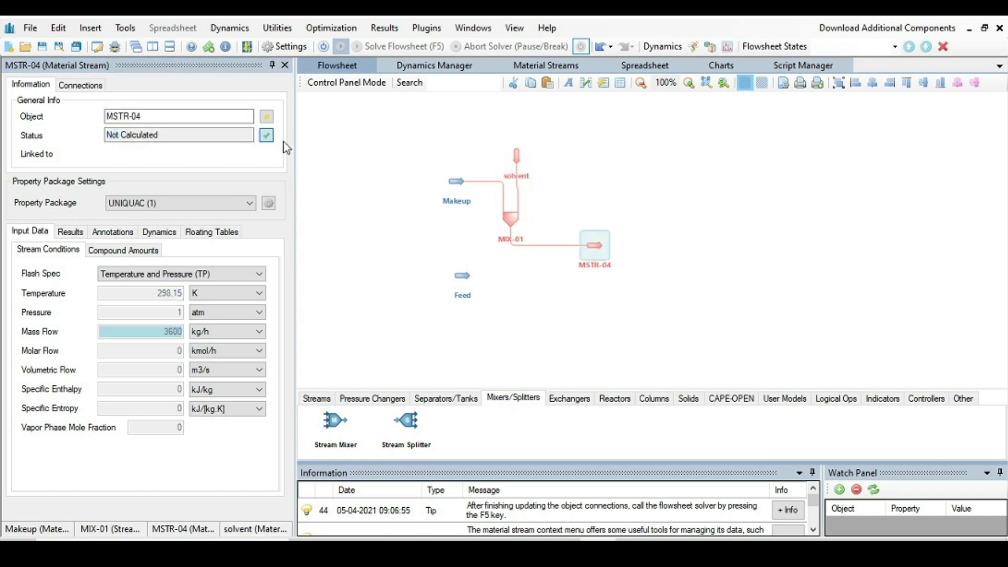
click(144, 112)
drag(144, 113, 90, 113)
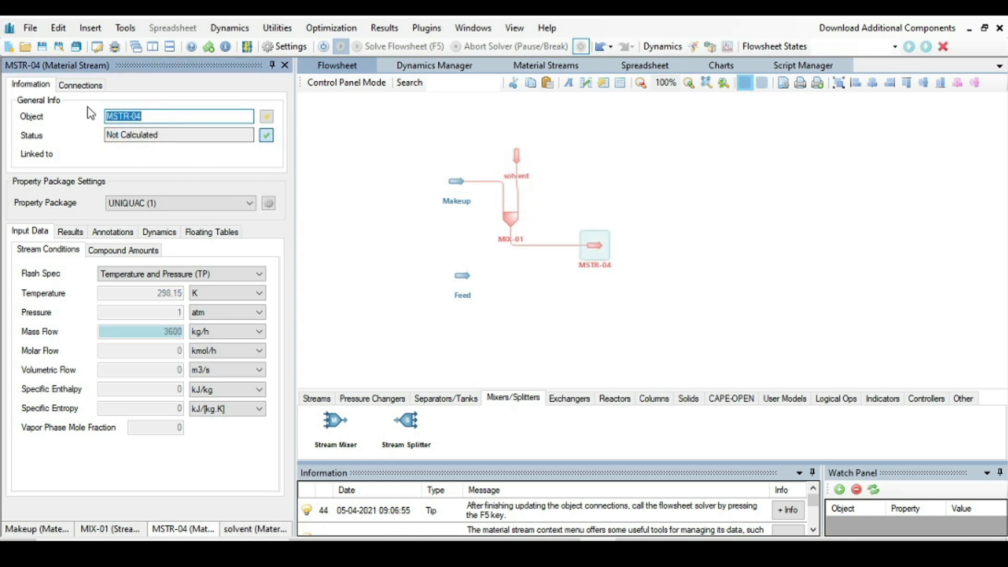
text(S1)
key(Return)
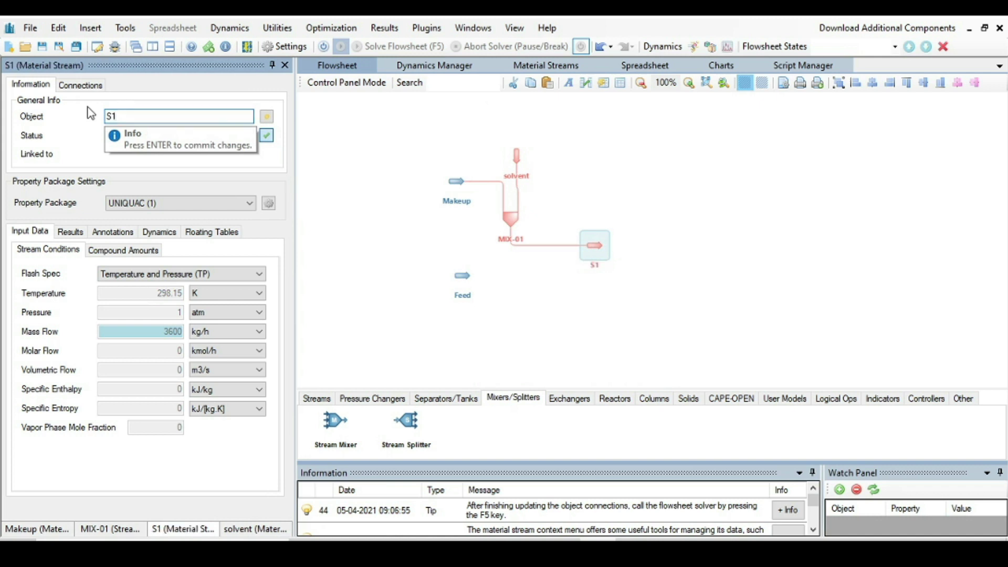
click(520, 157)
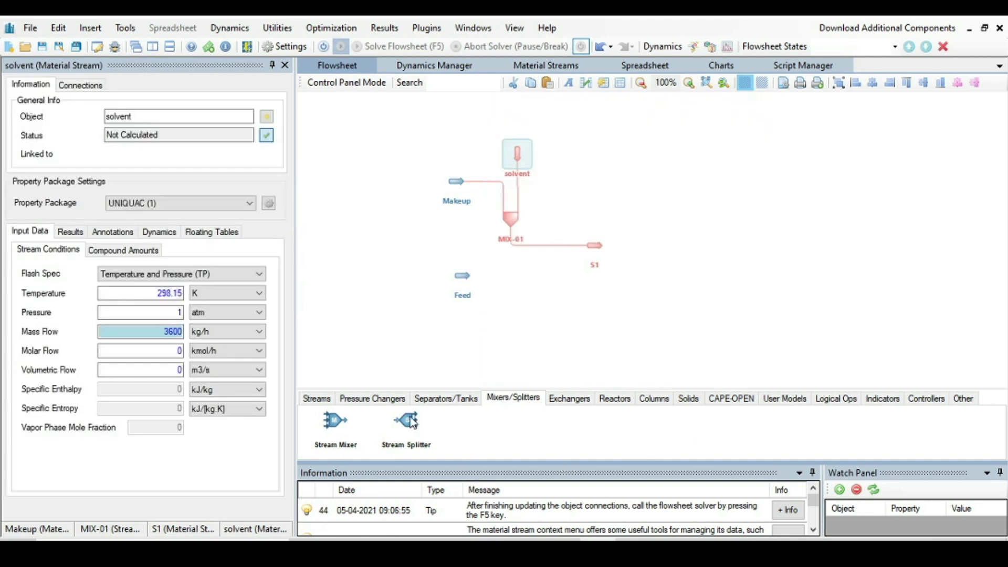
Add a CAPE-OPEN unit operation of type ChemSep Column / Flash and place it to the right of stream S1.
click(724, 401)
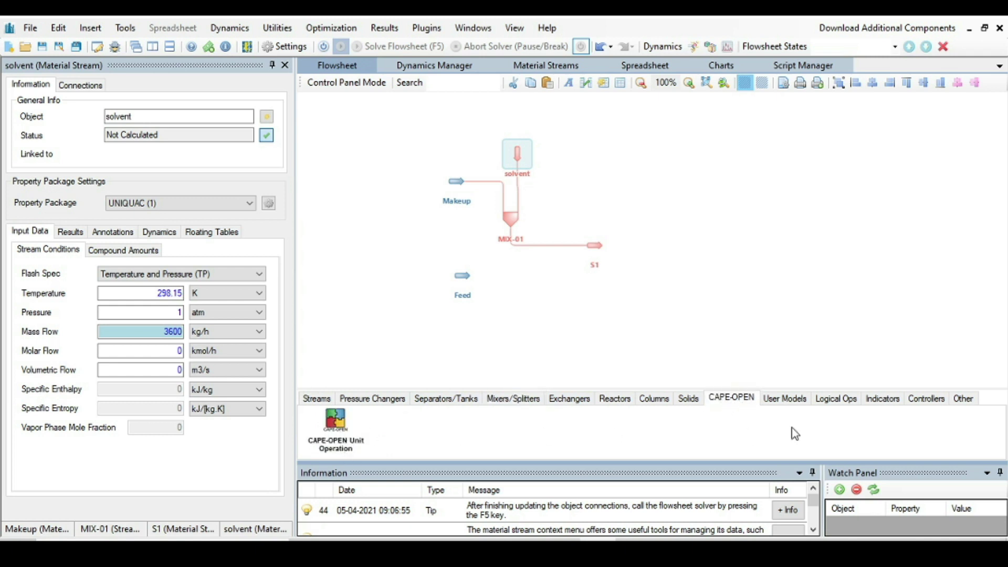
drag(337, 436, 640, 229)
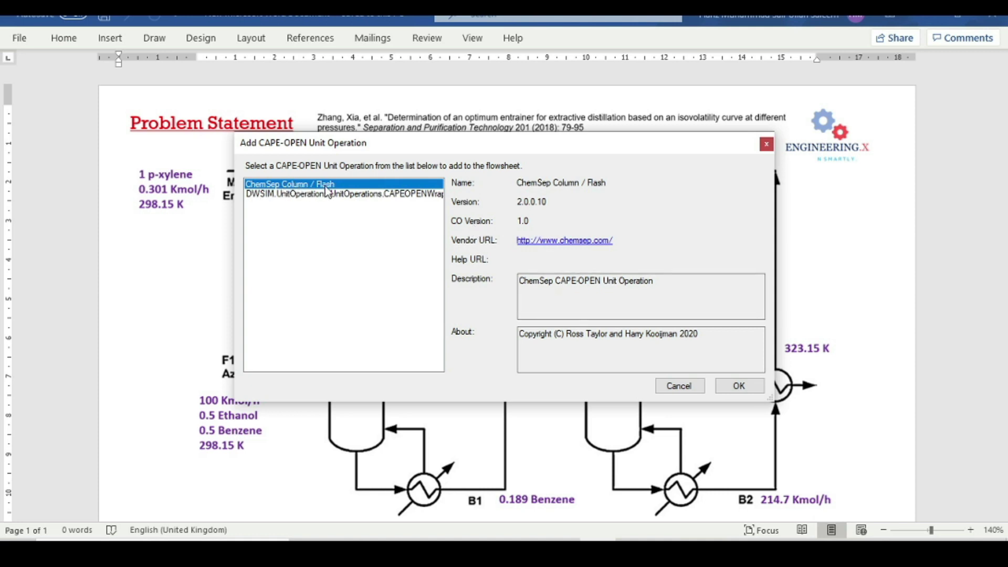
click(727, 384)
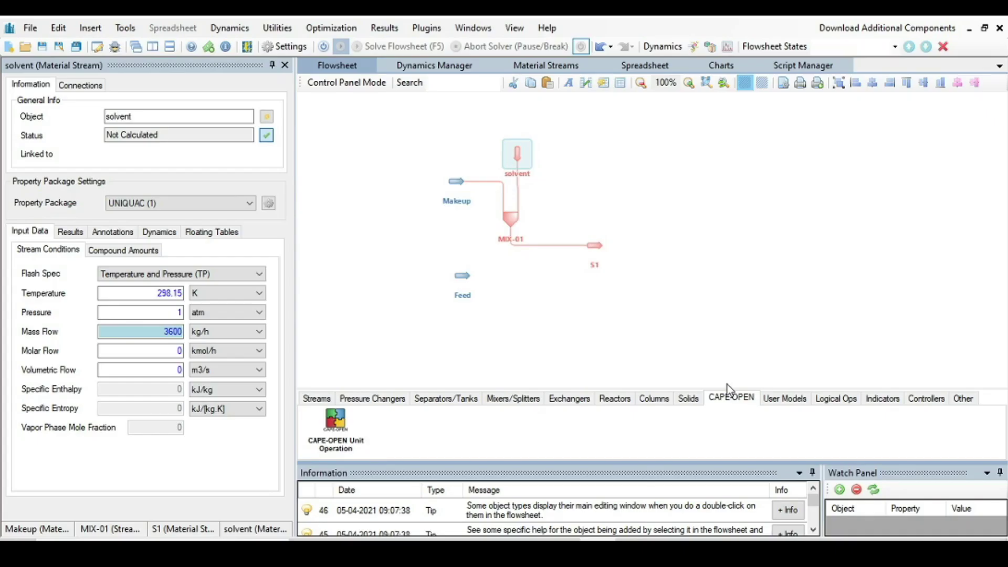
drag(659, 301, 661, 250)
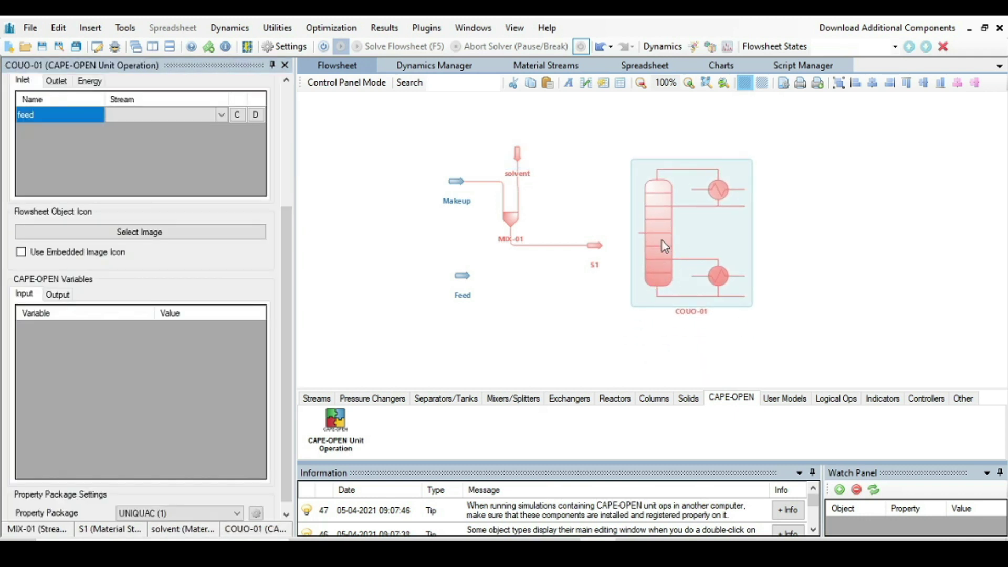
Open the column's CAPE-OPEN object editor and define the new unit operation as a Complex Column with 71 stages.
scroll(274, 232, up, 3)
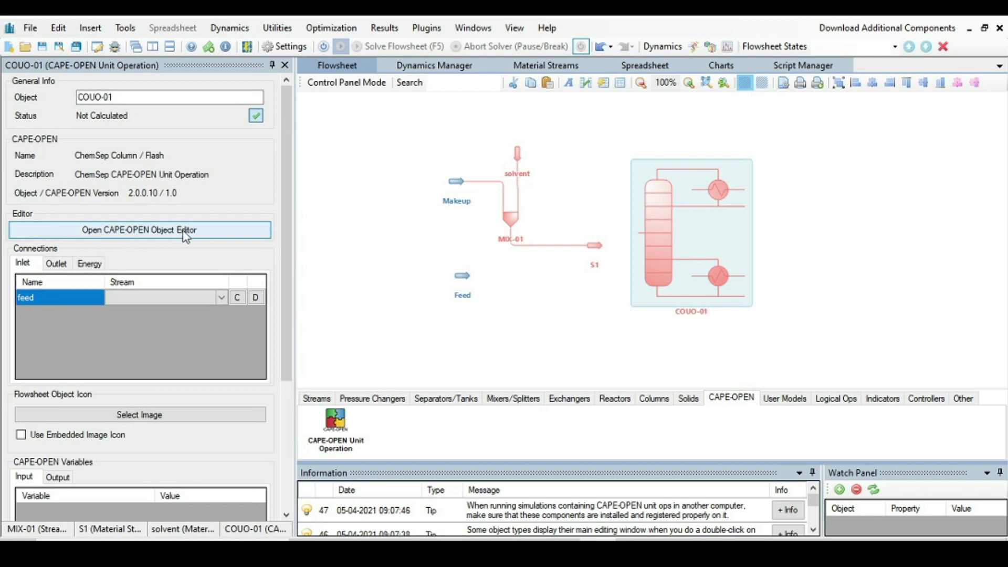
scroll(162, 229, down, 3)
click(103, 84)
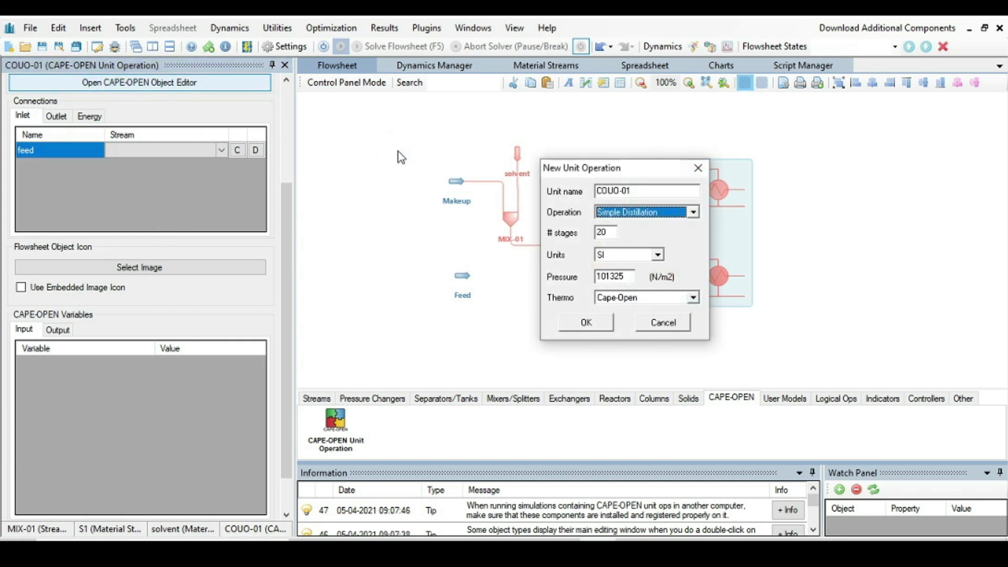
click(694, 213)
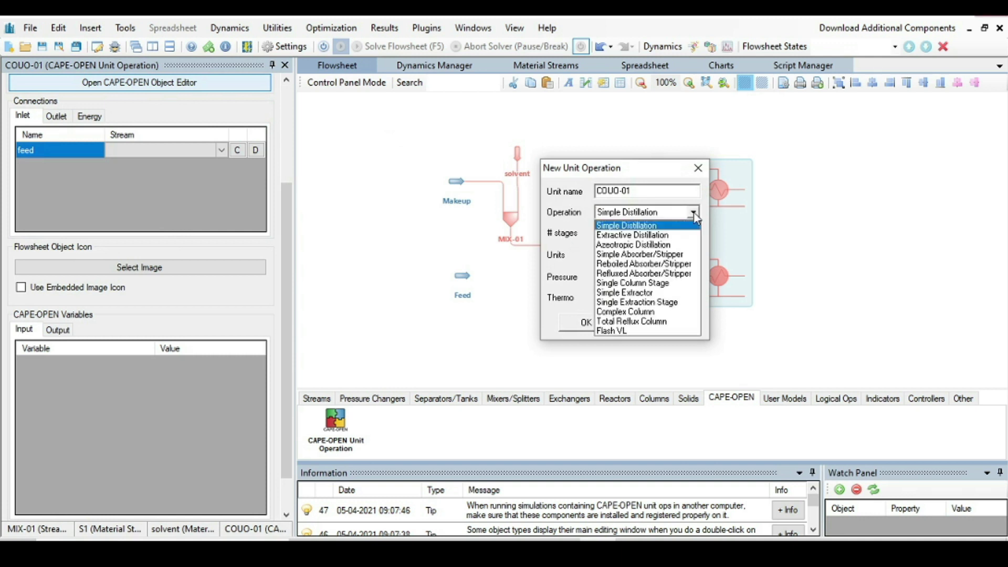
click(614, 312)
click(607, 230)
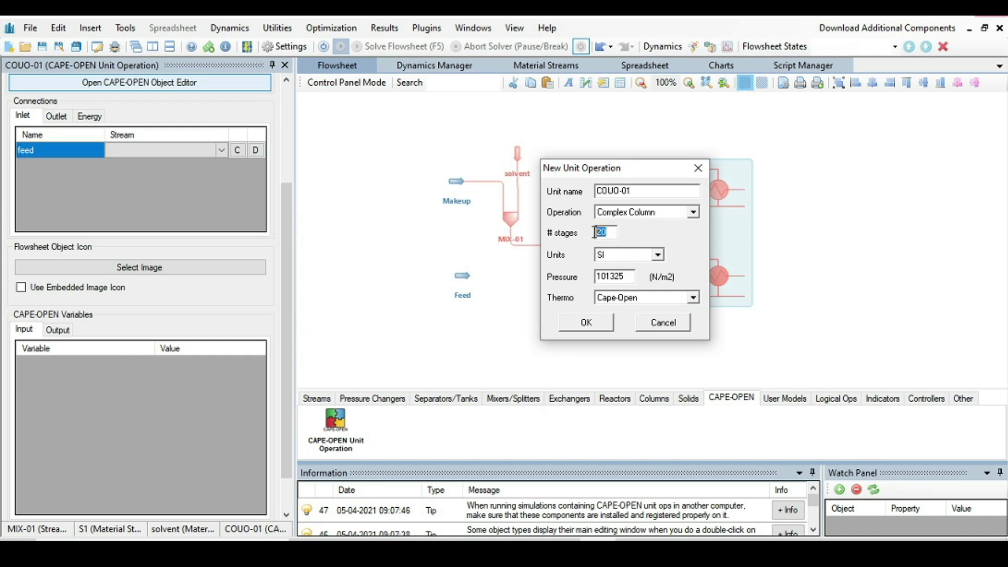
text(7)
click(586, 322)
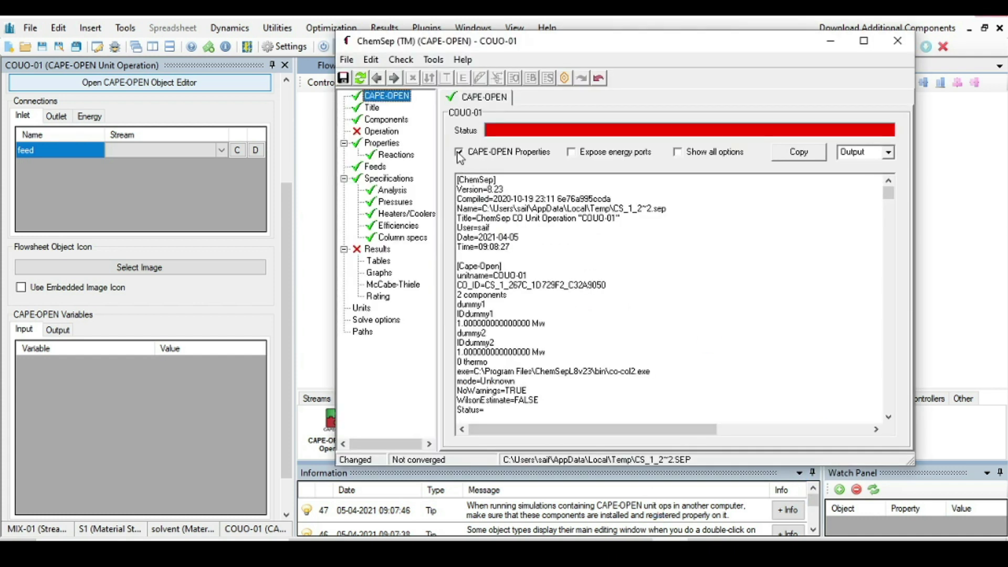
Turn off CAPE-OPEN Properties, and configure the column with a Total (Liquid product) condenser and a Partial (Liquid product) reboiler.
click(459, 153)
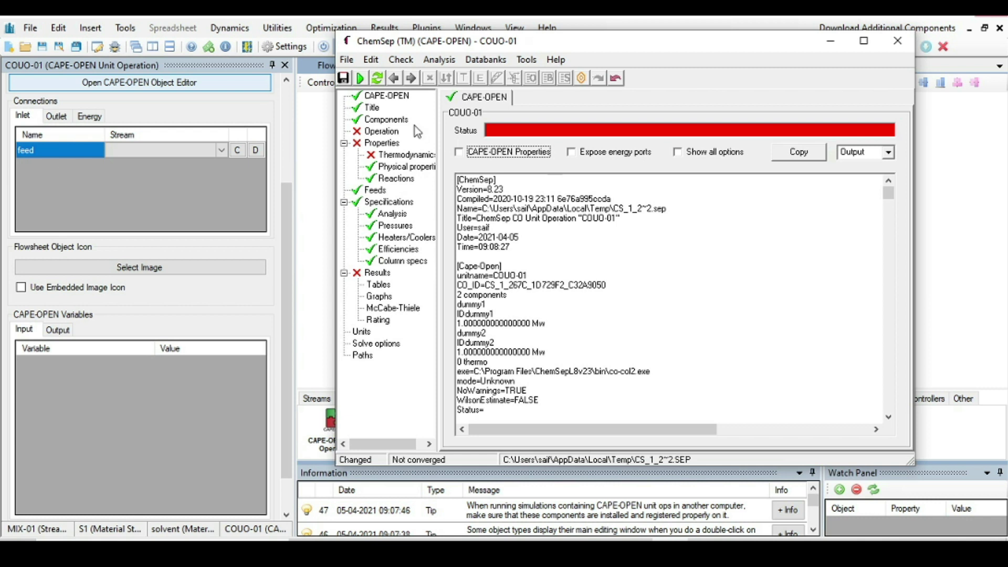
click(378, 132)
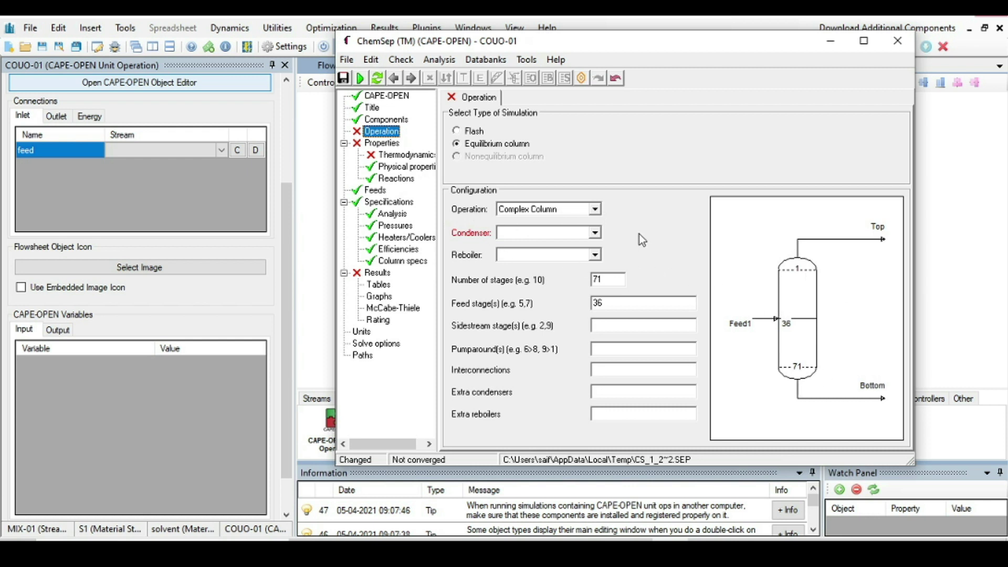
click(595, 232)
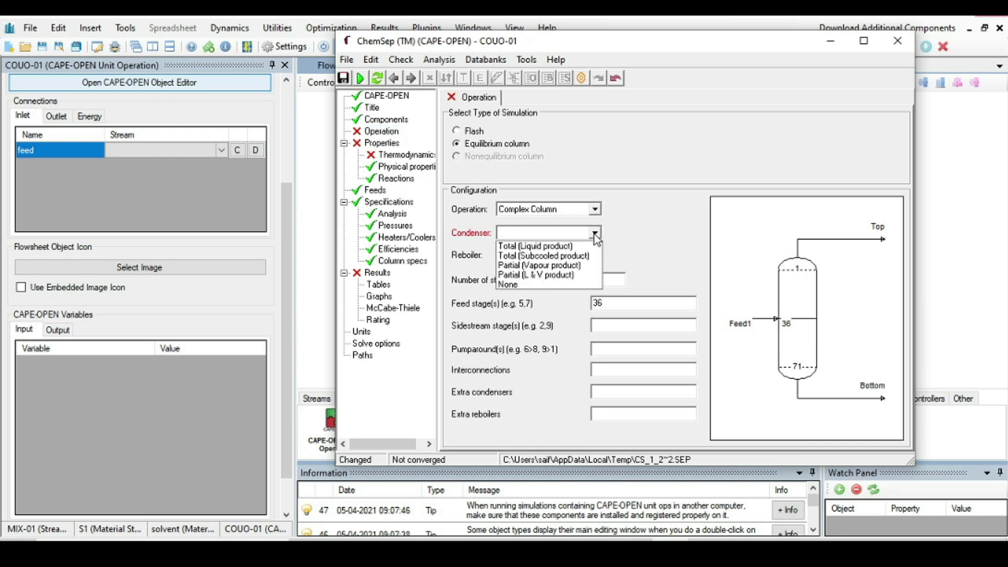
click(505, 247)
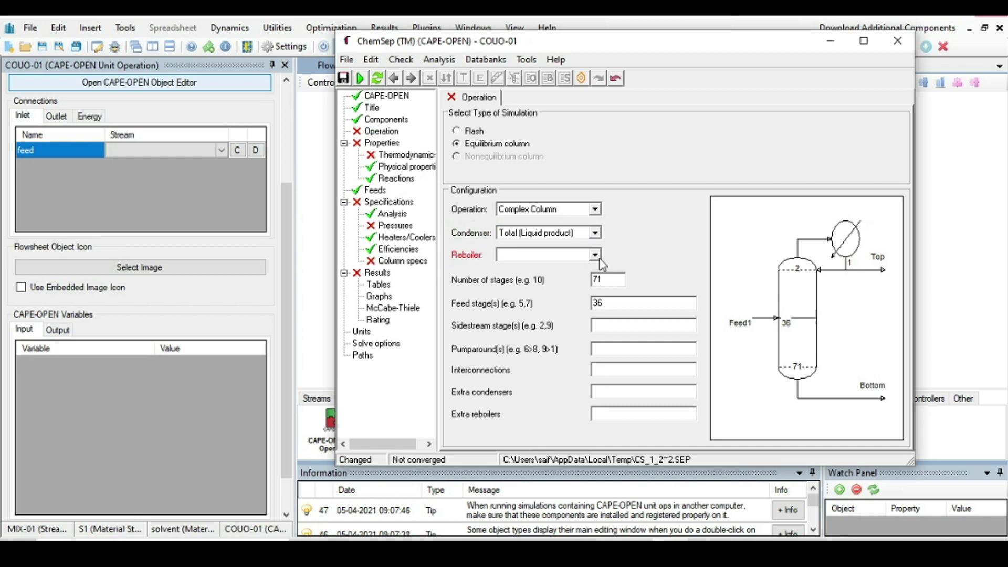
click(596, 255)
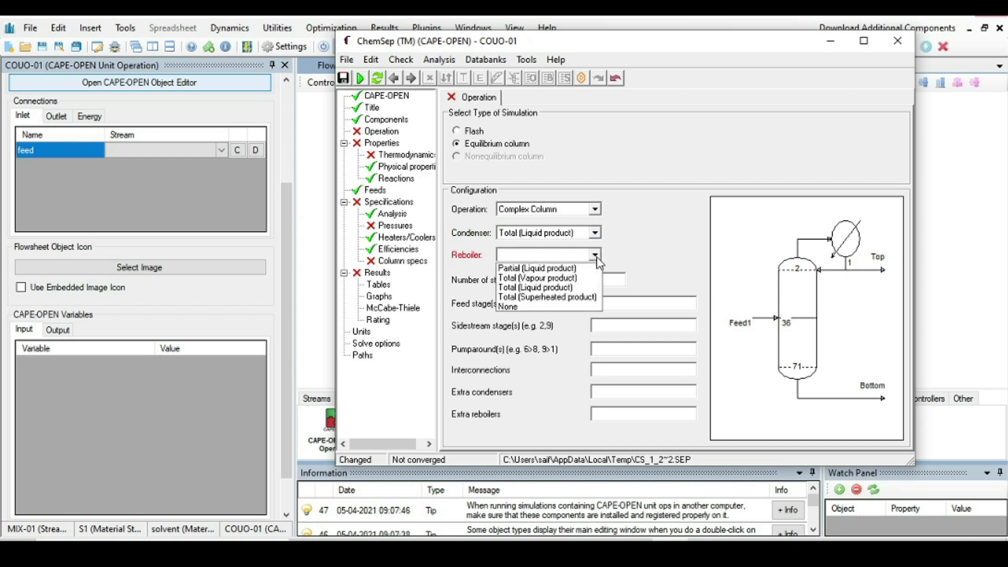
click(572, 269)
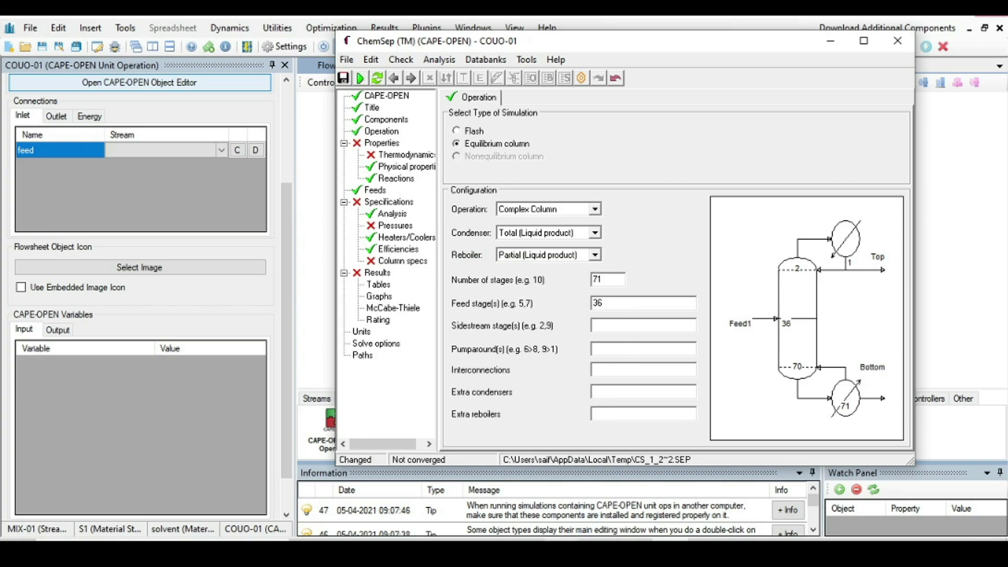
Set the column's feed stages to 50,24 from the Word problem statement, and close the ChemSep editor saving the current input.
click(565, 541)
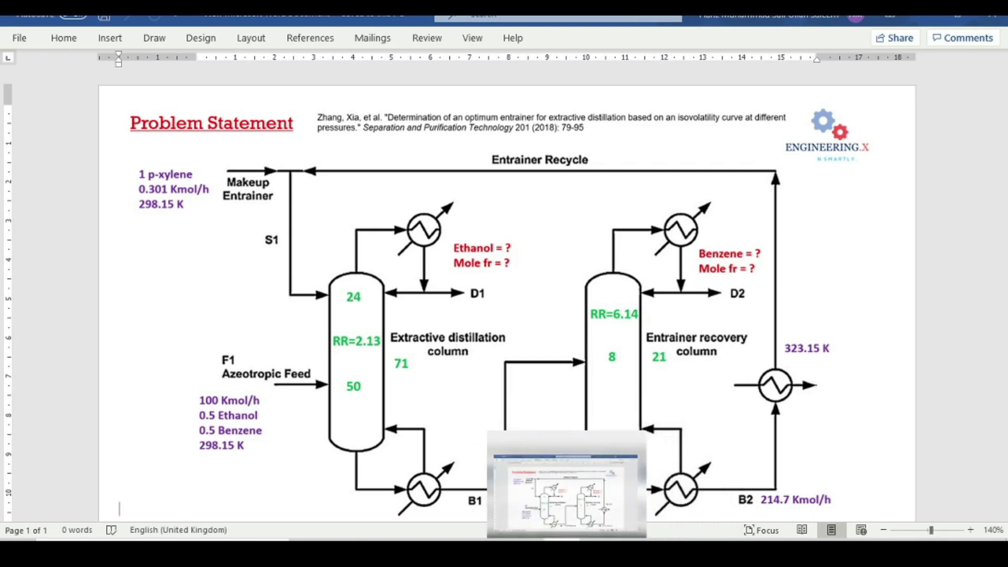
key(alt+Tab)
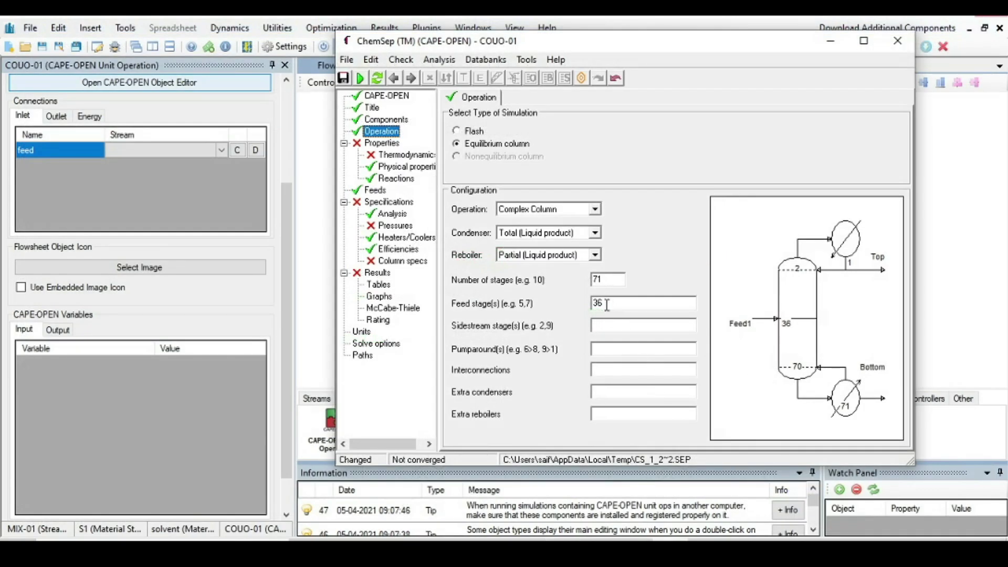
drag(607, 305, 588, 305)
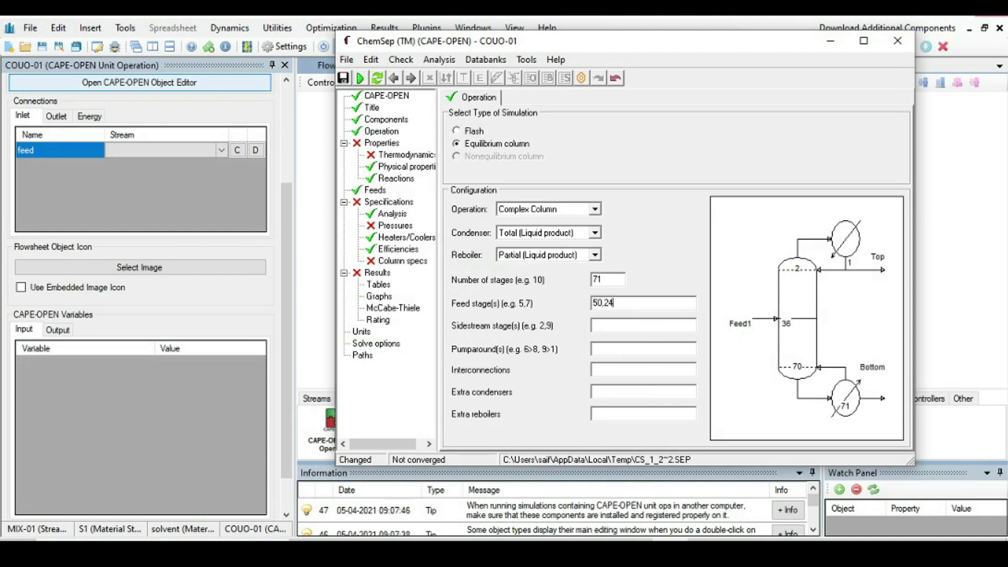
key(Return)
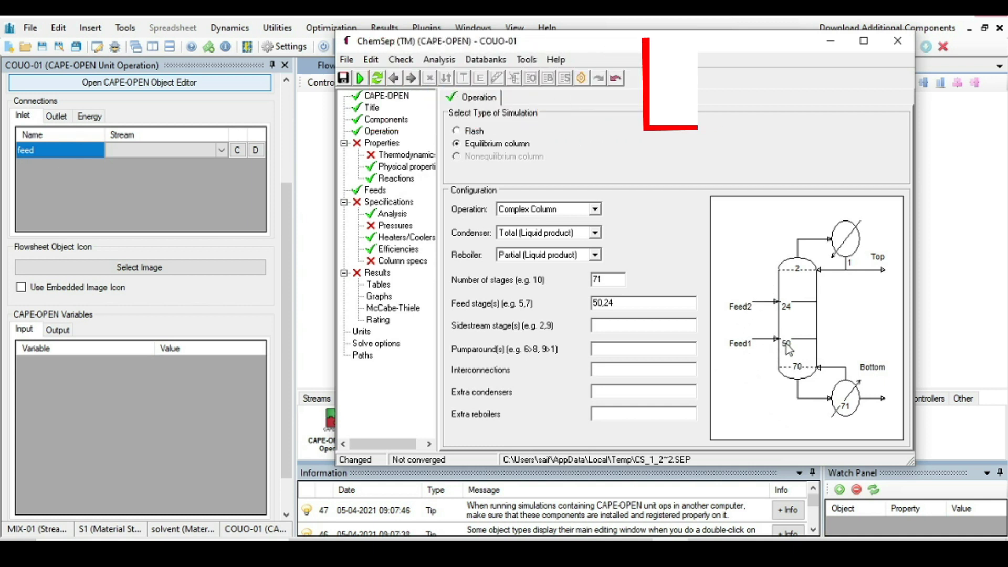
click(894, 43)
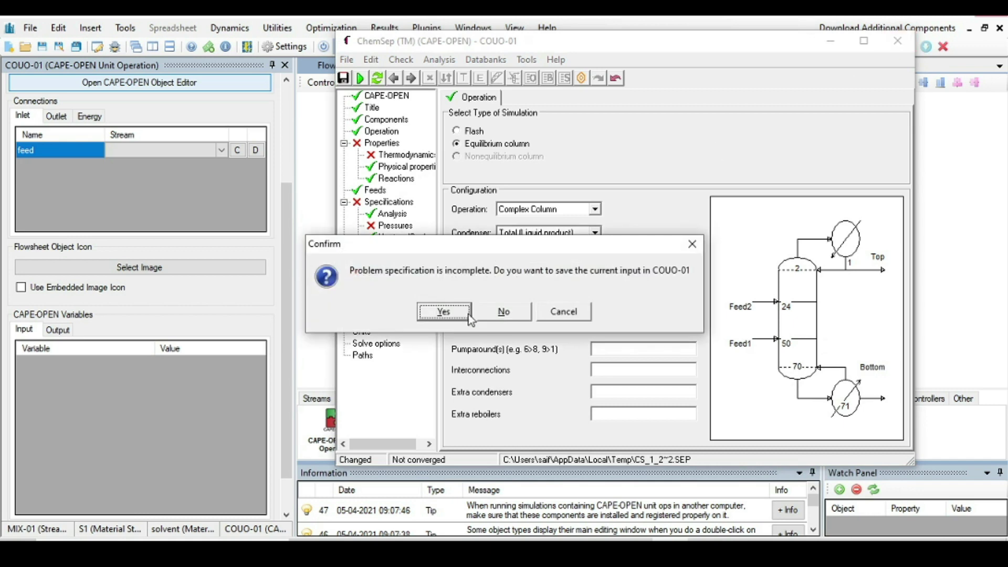
click(445, 312)
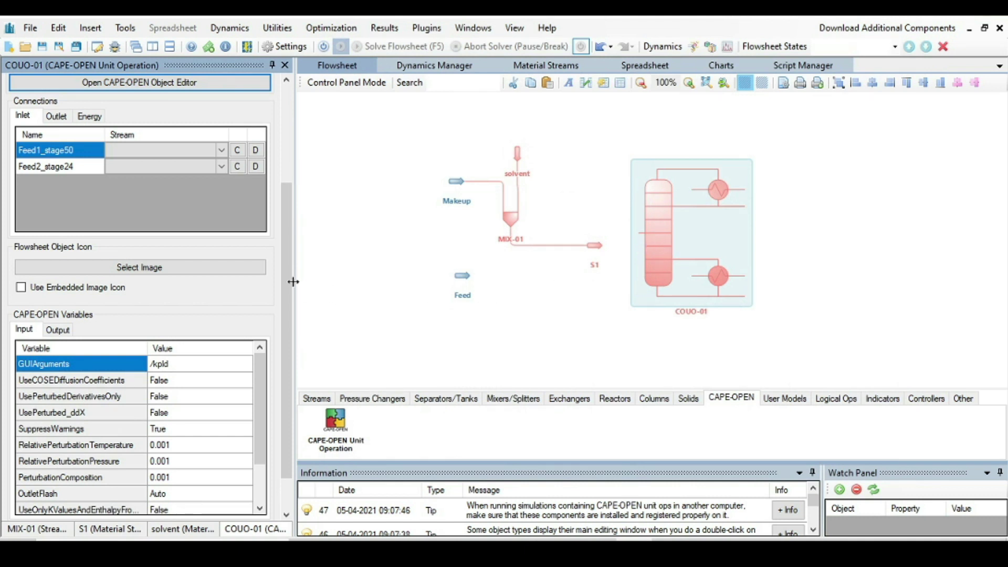
Connect the Feed stream to the column's Feed1_stage50 inlet and stream S1 to its Feed2_stage24 inlet.
scroll(245, 292, up, 3)
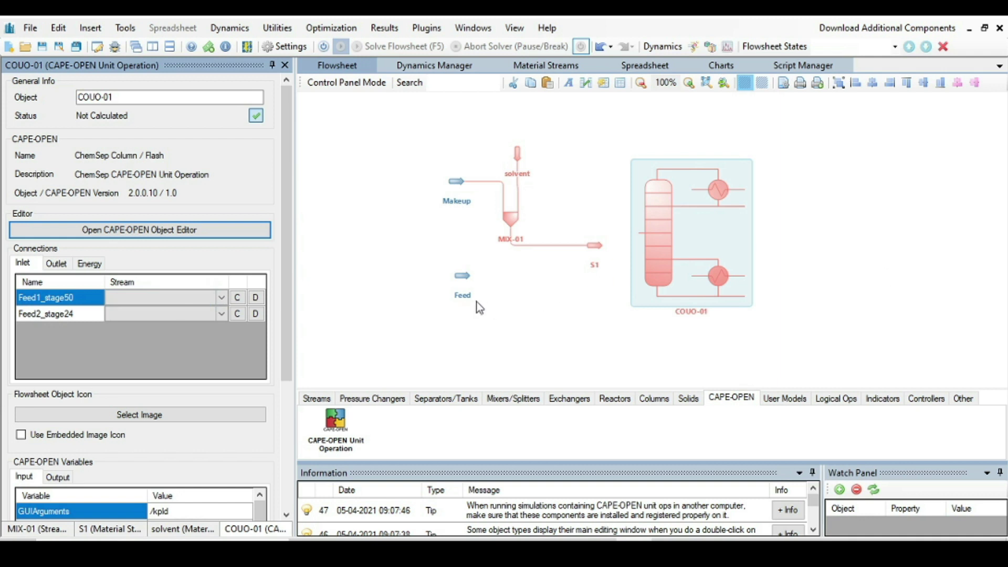
click(224, 303)
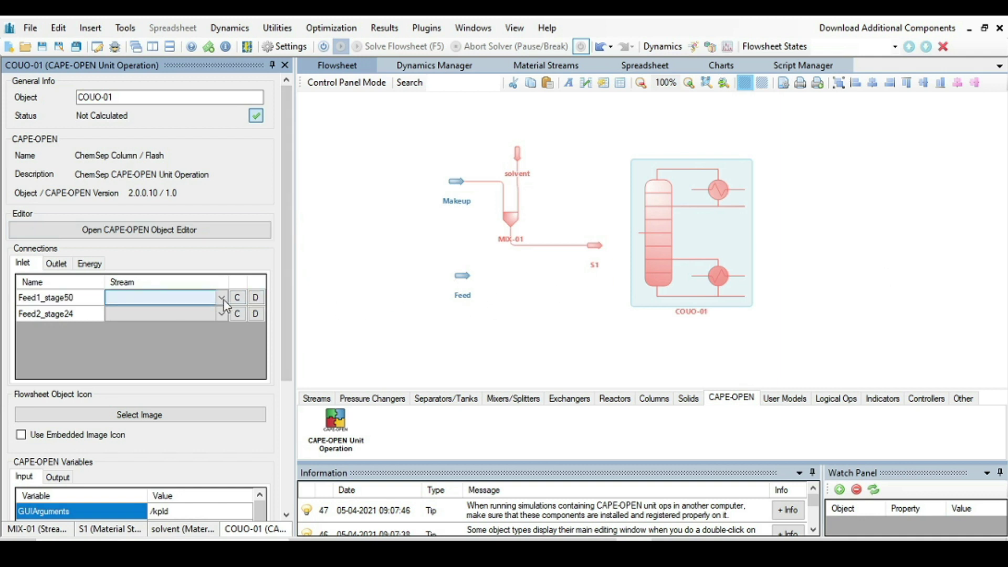
click(223, 301)
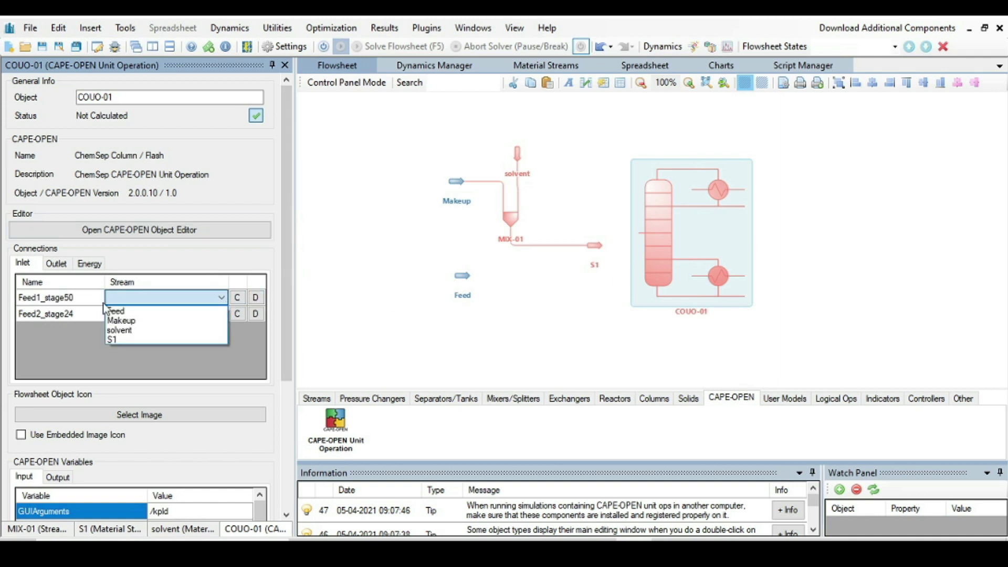
click(122, 312)
click(225, 312)
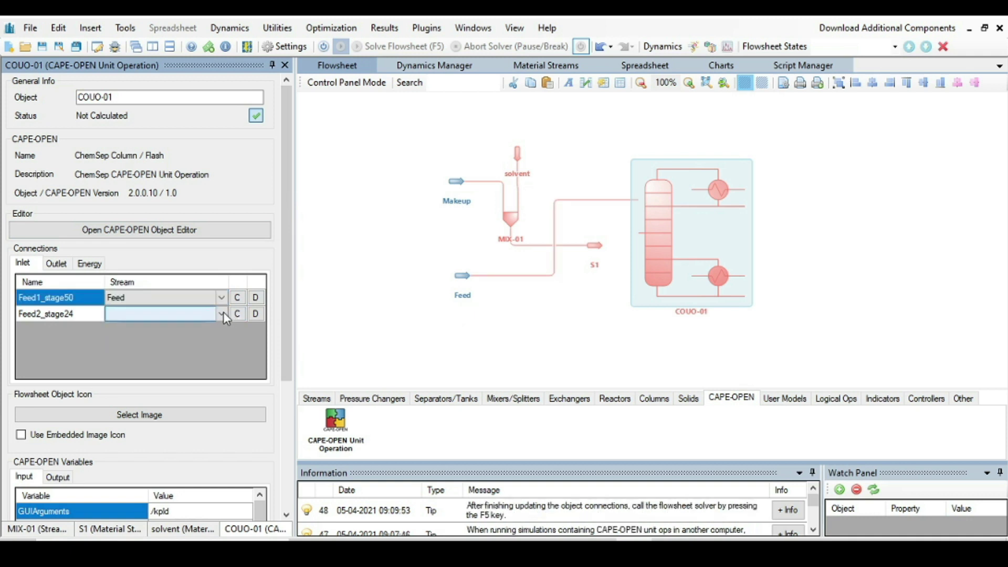
click(220, 312)
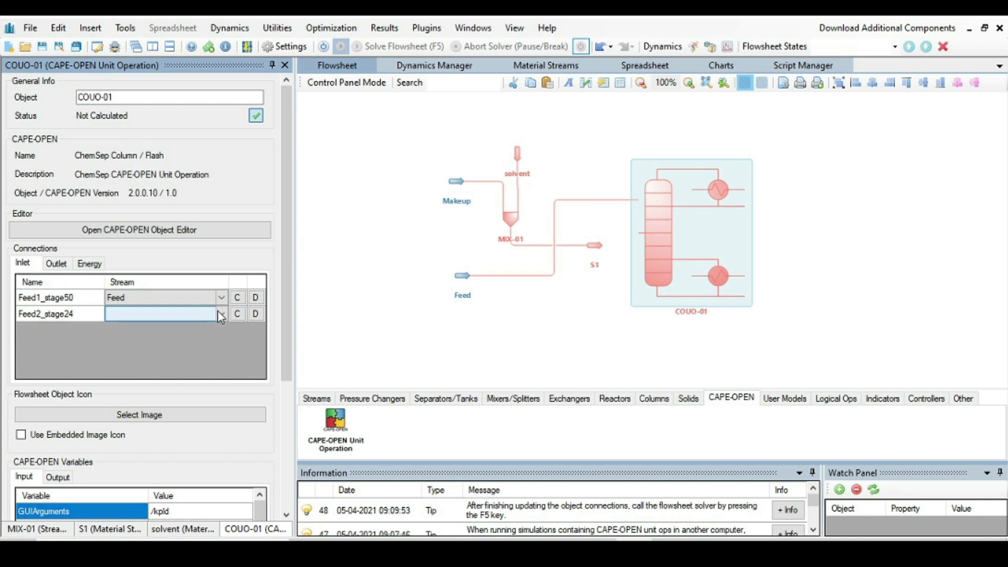
click(220, 315)
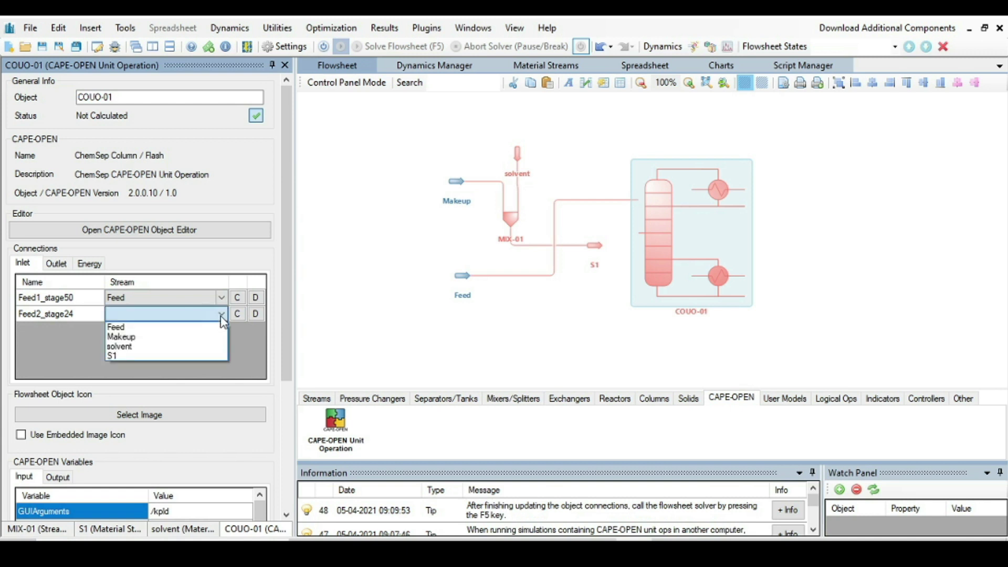
click(166, 357)
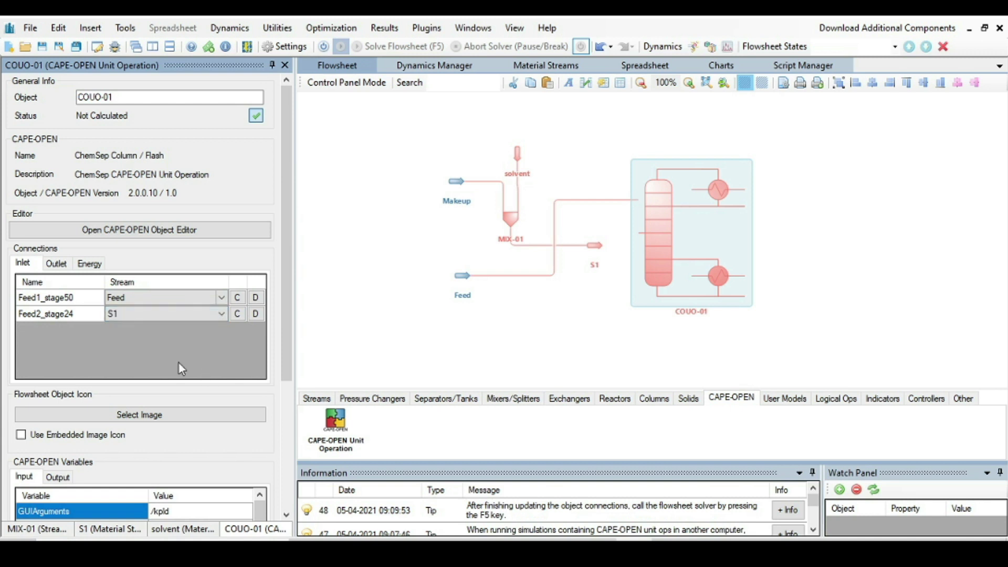
Create and connect new outlet streams for the column's TopProduct and BottomProduct.
click(58, 268)
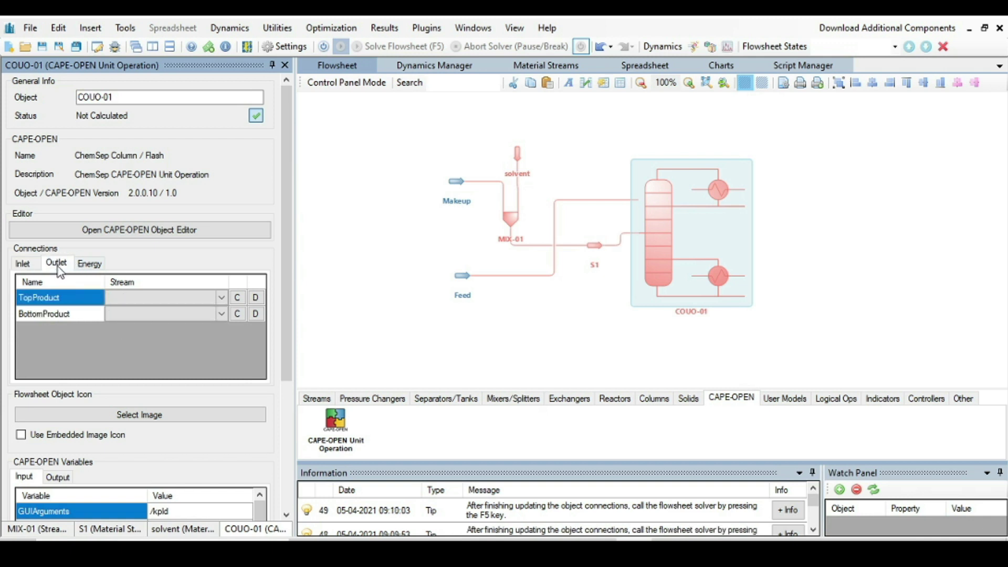
click(238, 298)
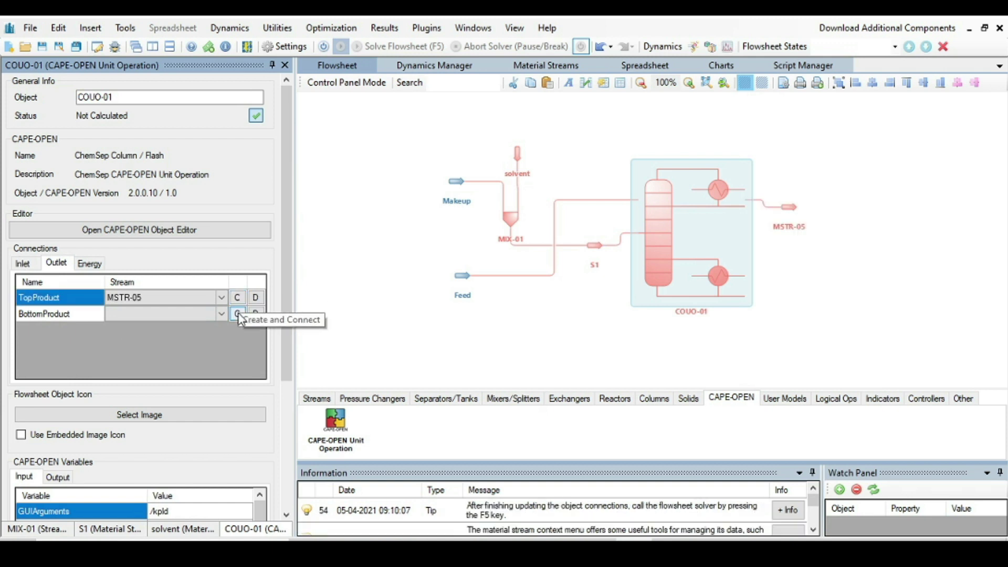
click(238, 314)
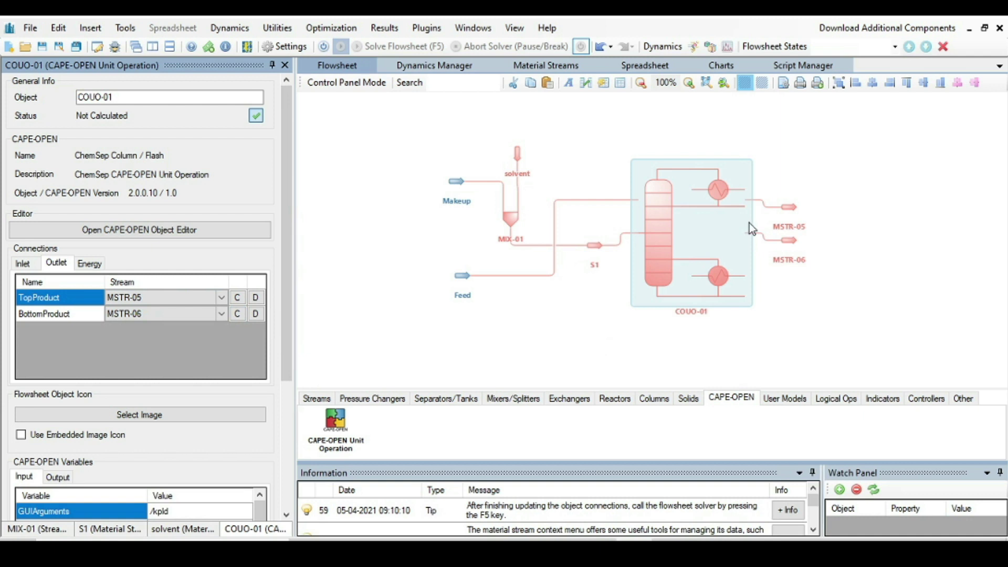
Space the column's two product streams apart on the flowsheet, moving the top product upward and the bottom product down below the reboiler.
click(783, 207)
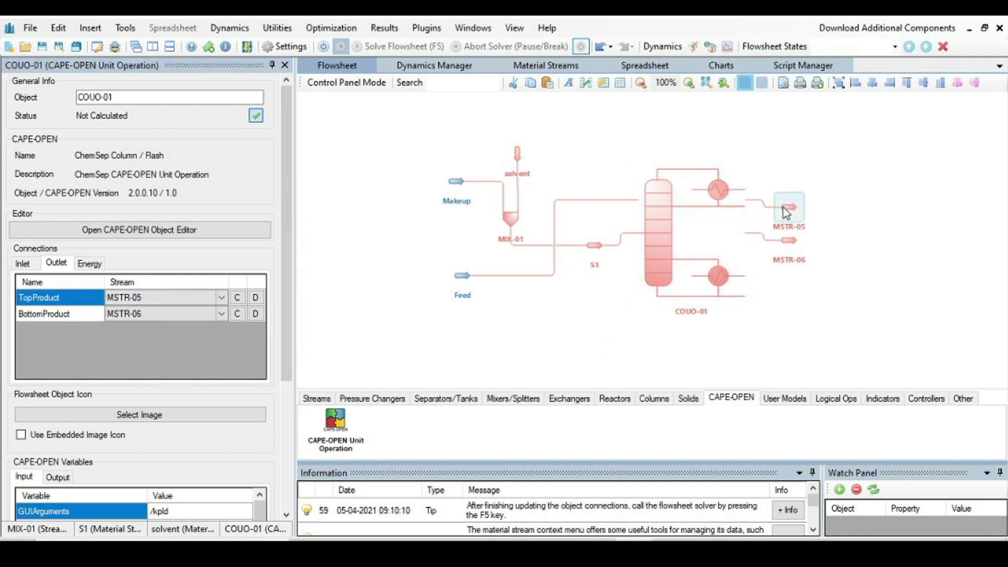
drag(781, 252, 742, 308)
scroll(530, 338, up, 3)
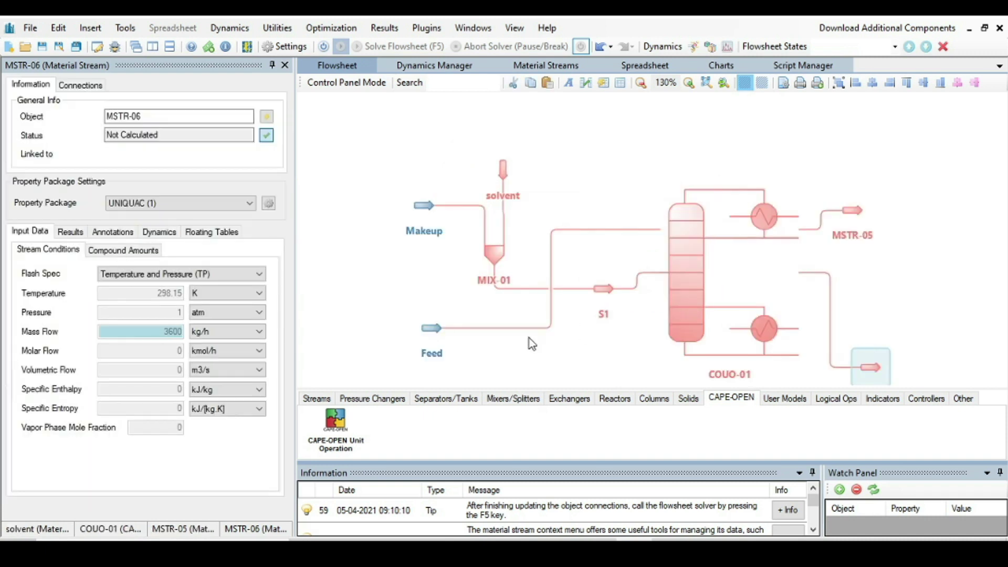
drag(597, 191, 499, 140)
Rename the column's top product stream MSTR-05 as ethanol.
click(758, 166)
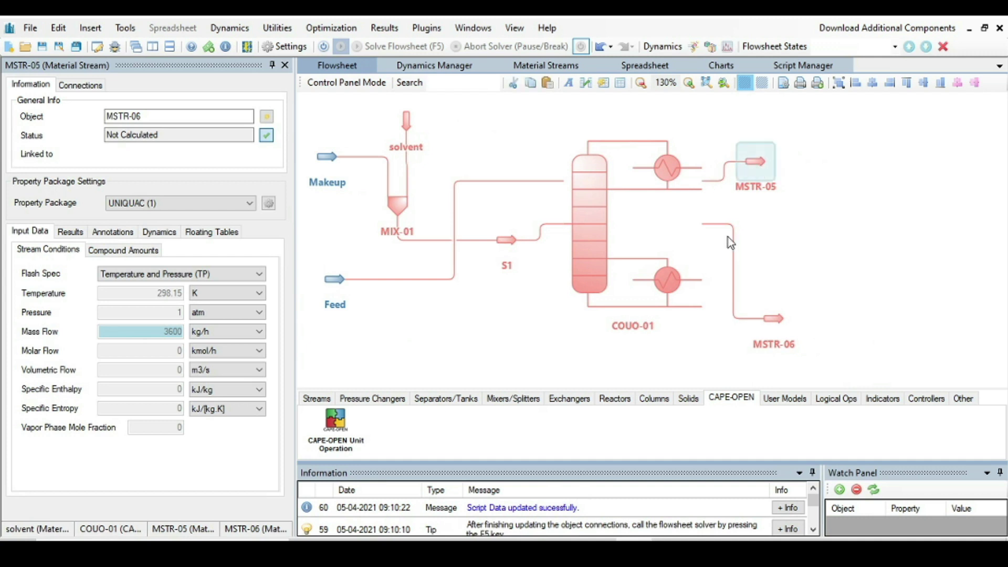
drag(151, 116, 103, 117)
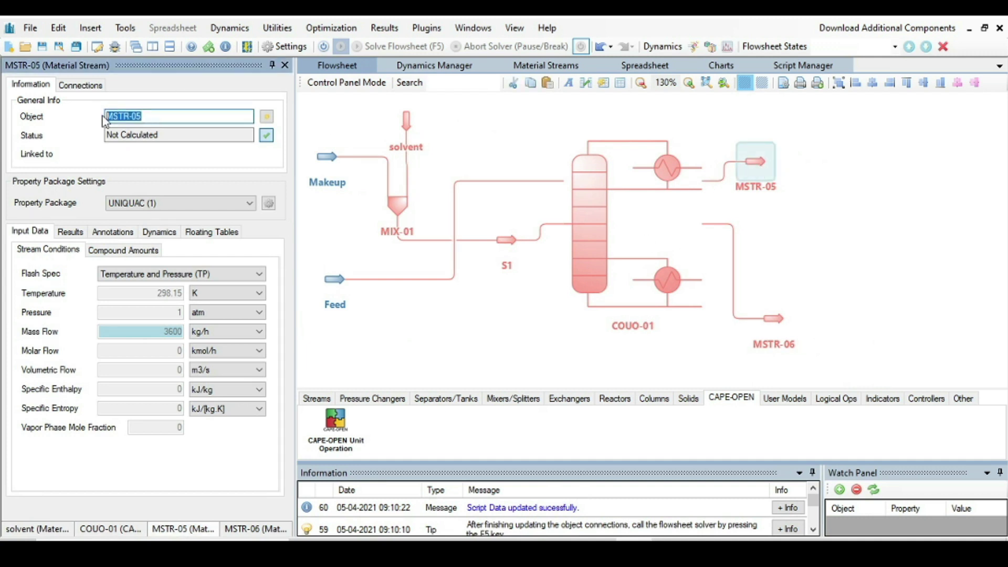
text(eth)
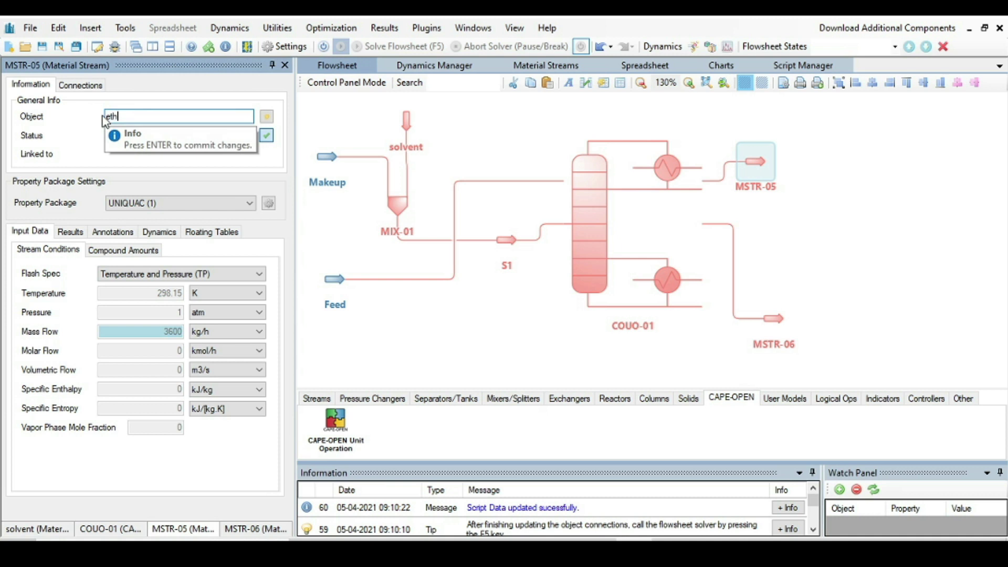
text(anol)
key(Return)
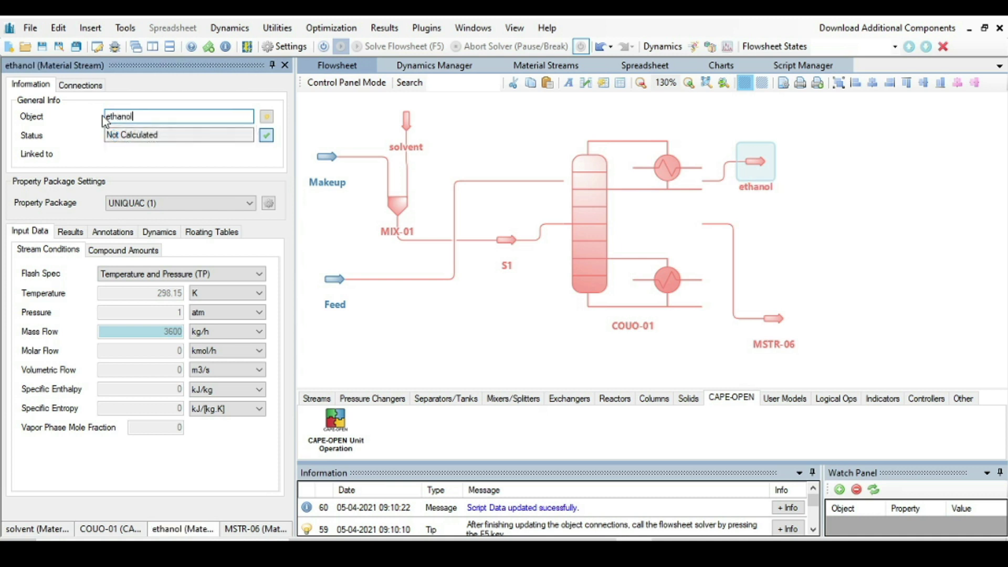
Rename the column's bottom product stream MSTR-06 as B1.
click(770, 320)
drag(158, 116, 74, 116)
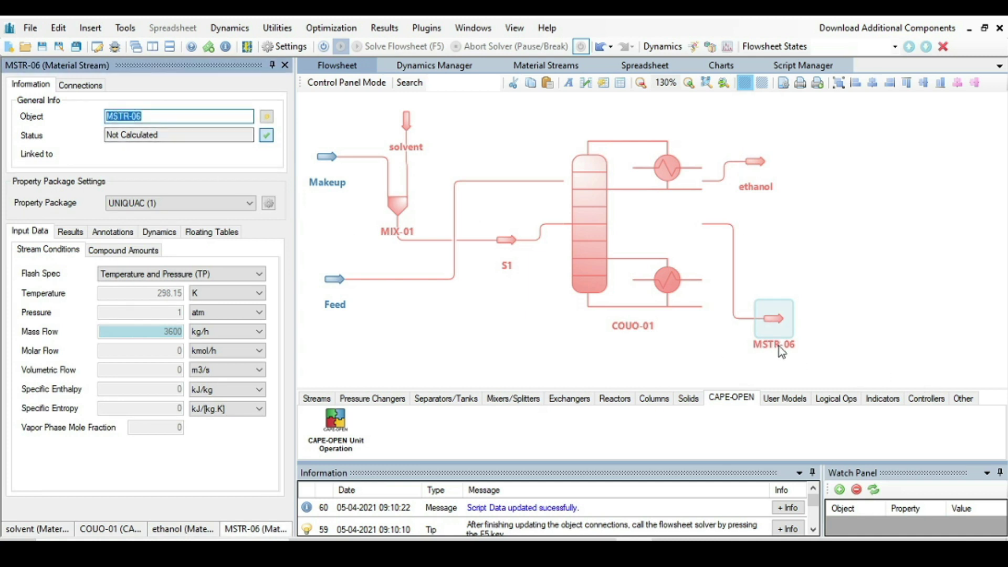
text(B1)
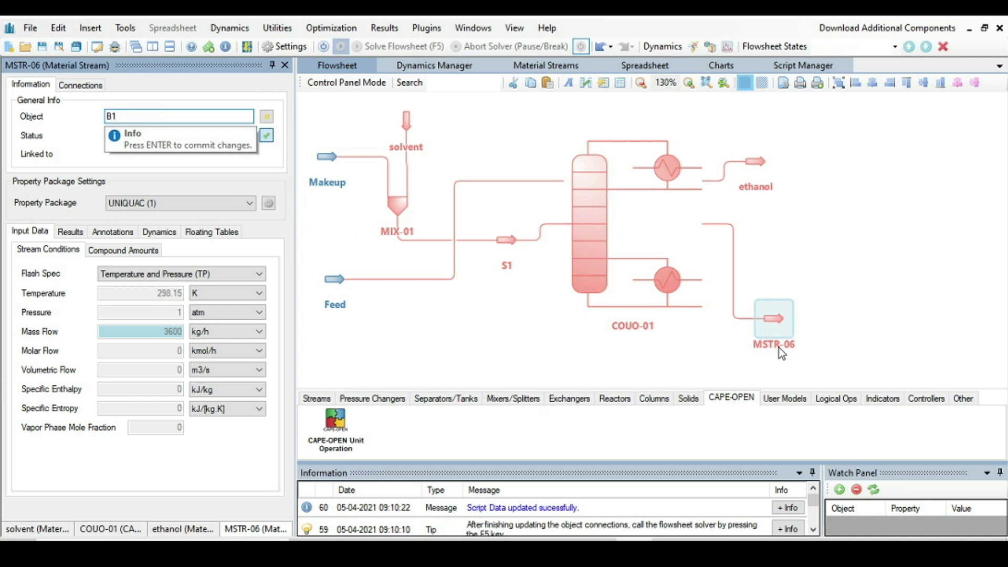
key(Return)
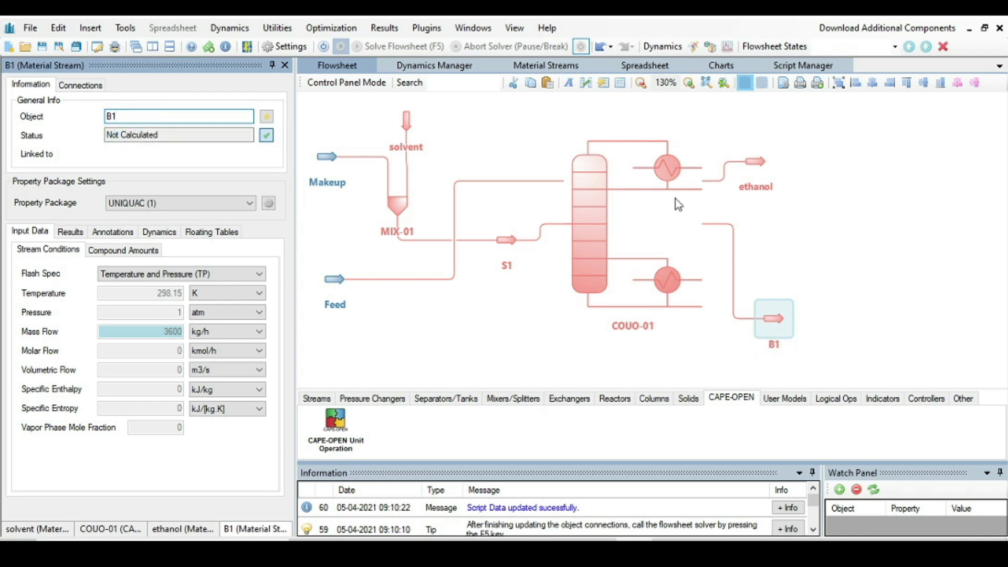
In column COUO-01's ChemSep editor, set the thermodynamic K-value model to DECHEMA and the activity coefficient model to UNIQUAC.
click(600, 222)
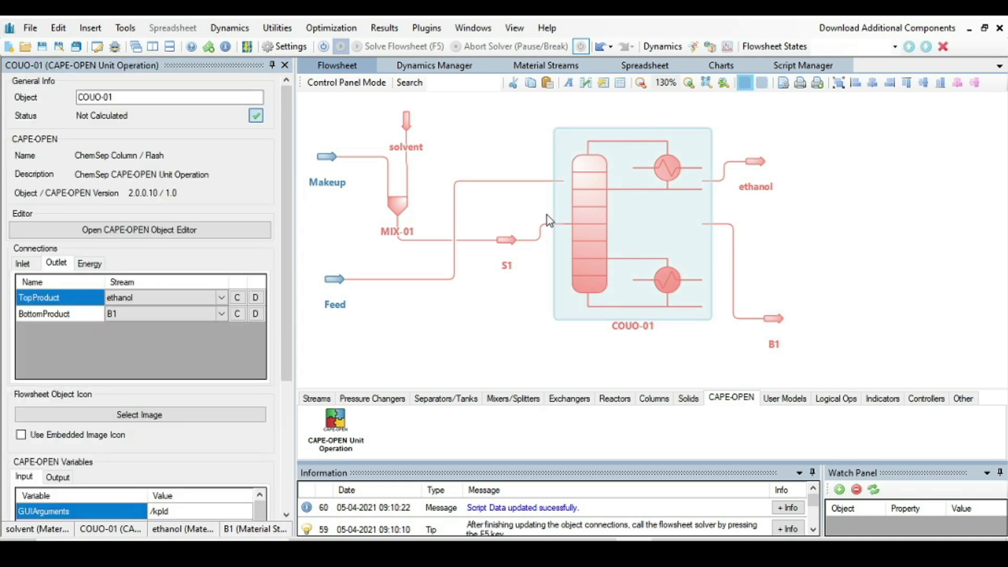
click(147, 231)
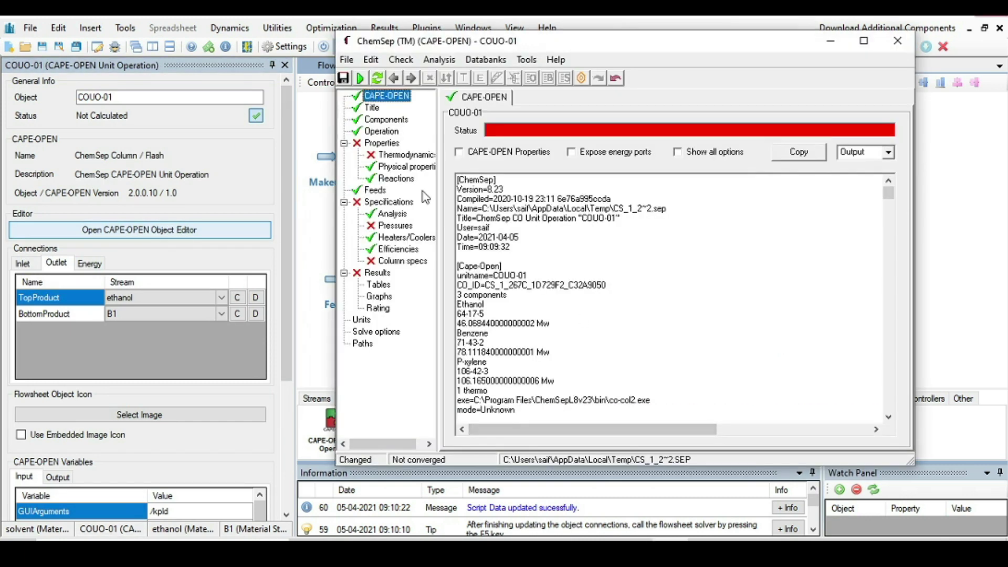
click(395, 156)
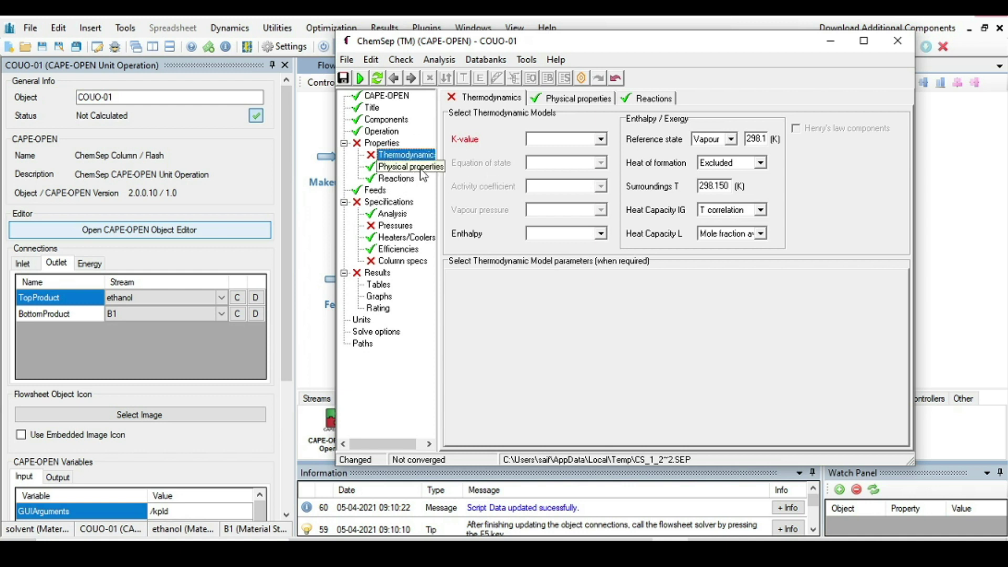
click(600, 139)
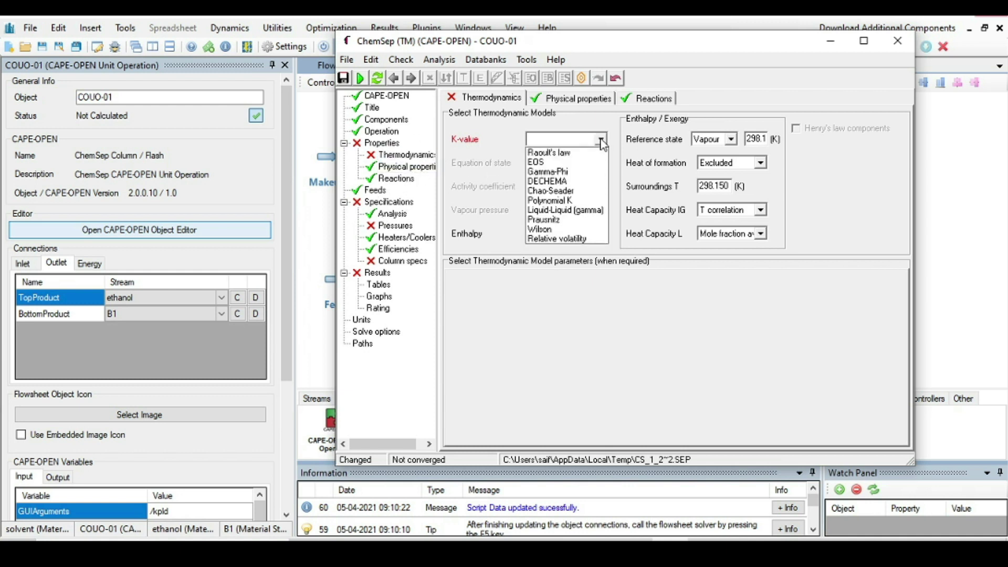
click(562, 183)
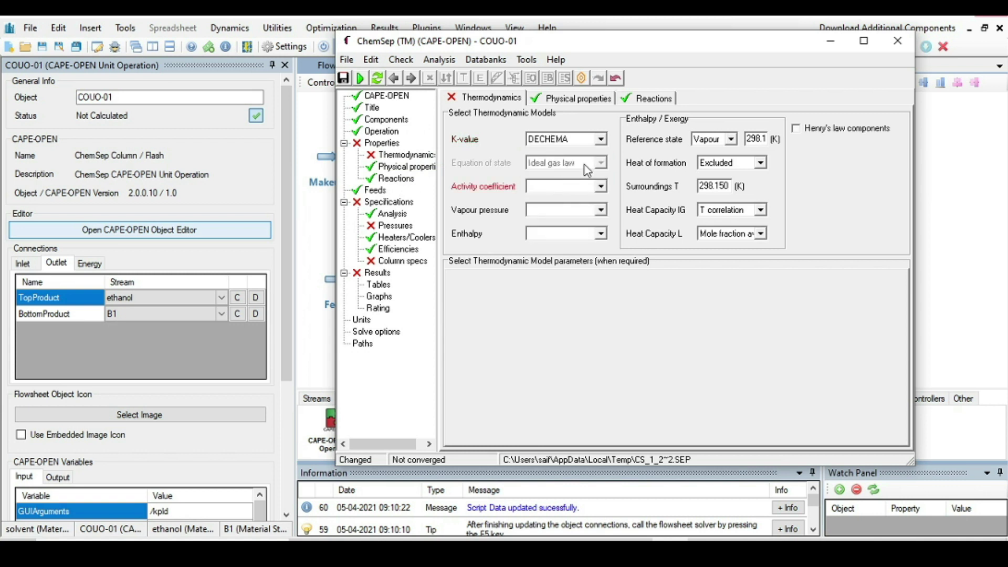
click(602, 187)
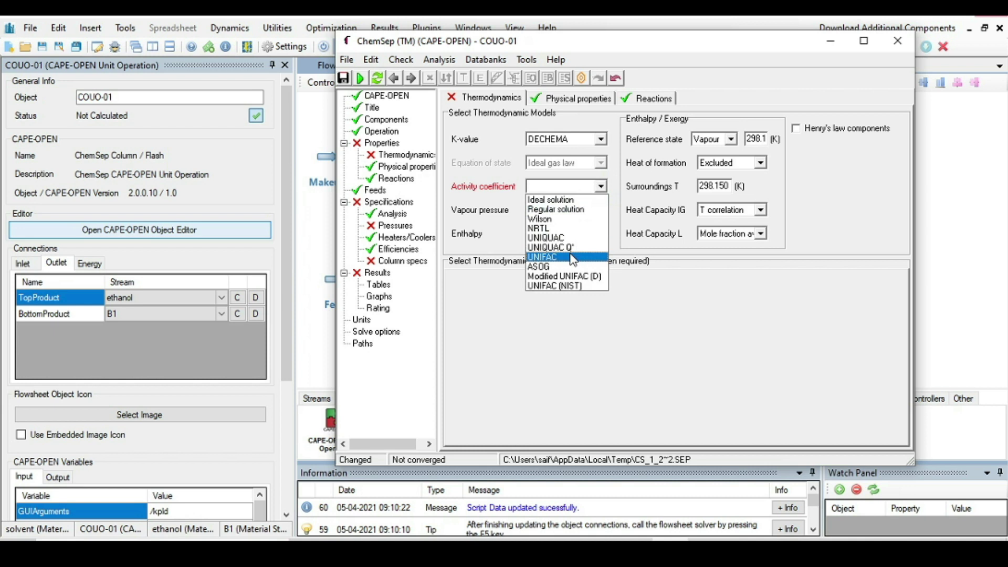
click(566, 241)
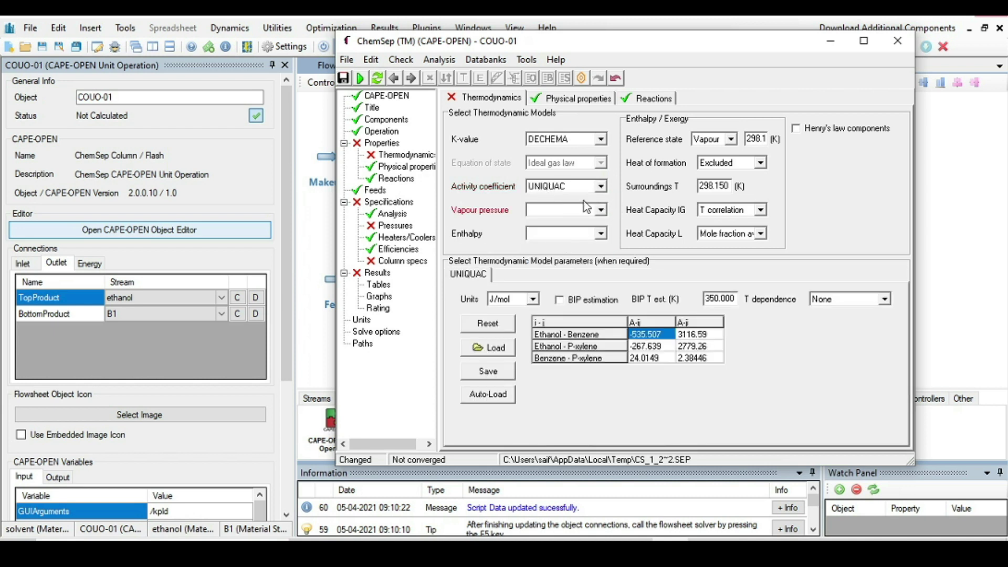
Set the column's vapour pressure model to Antoine and its enthalpy model to Ideal.
click(602, 210)
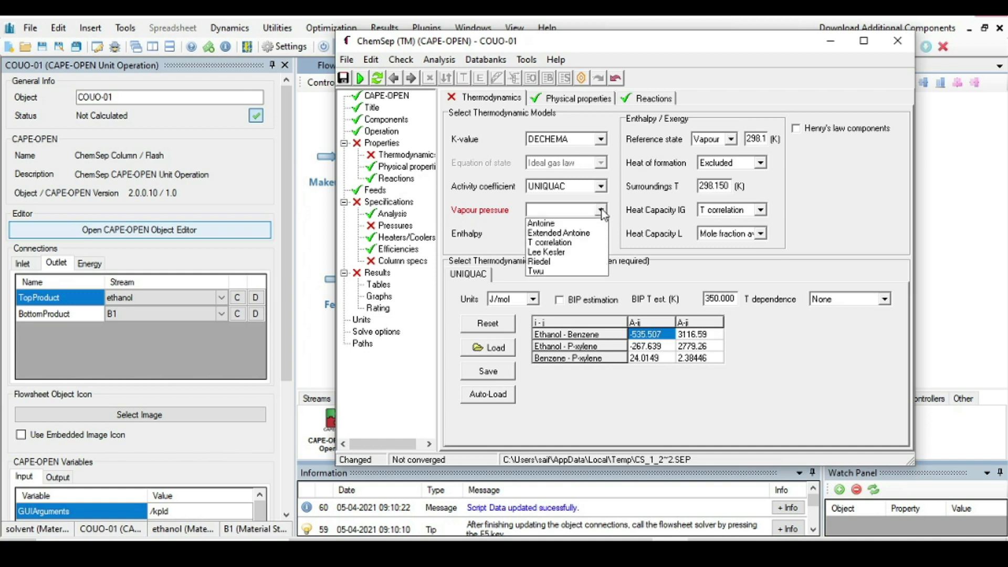
click(559, 225)
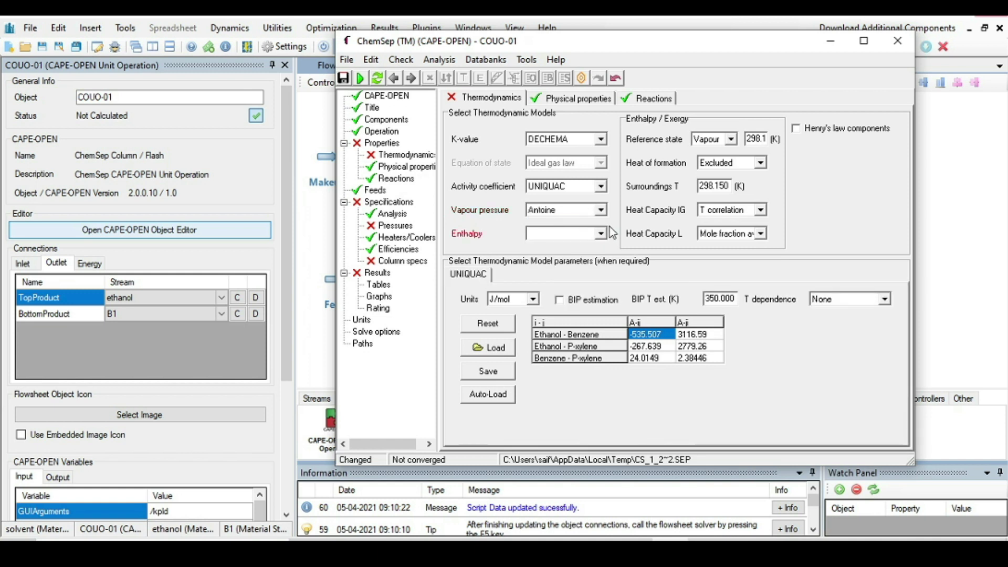
click(603, 236)
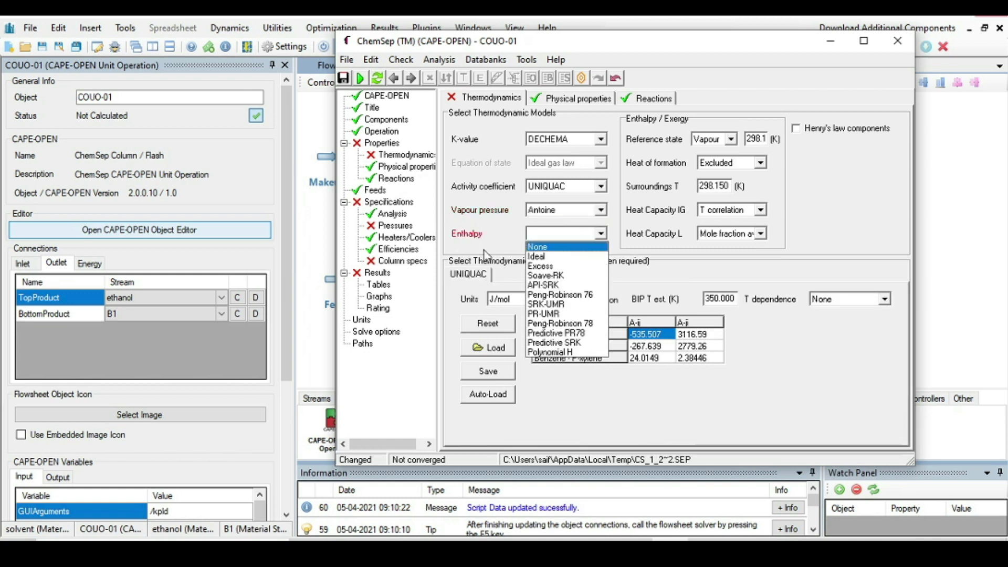
click(541, 256)
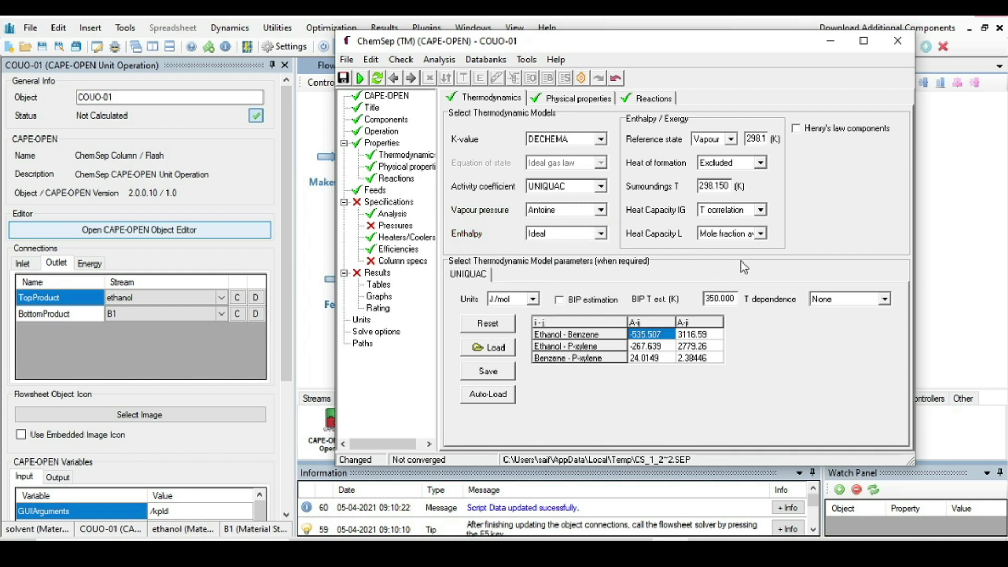
click(560, 300)
Set the column's condenser pressure to 101325 N/m2 in the pressure specifications.
click(392, 227)
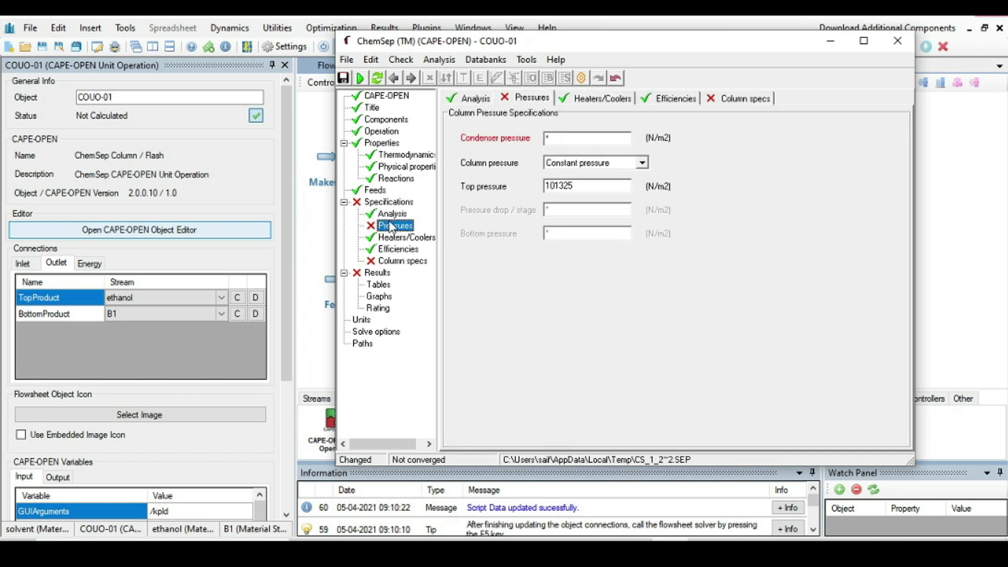
click(556, 137)
text(101325)
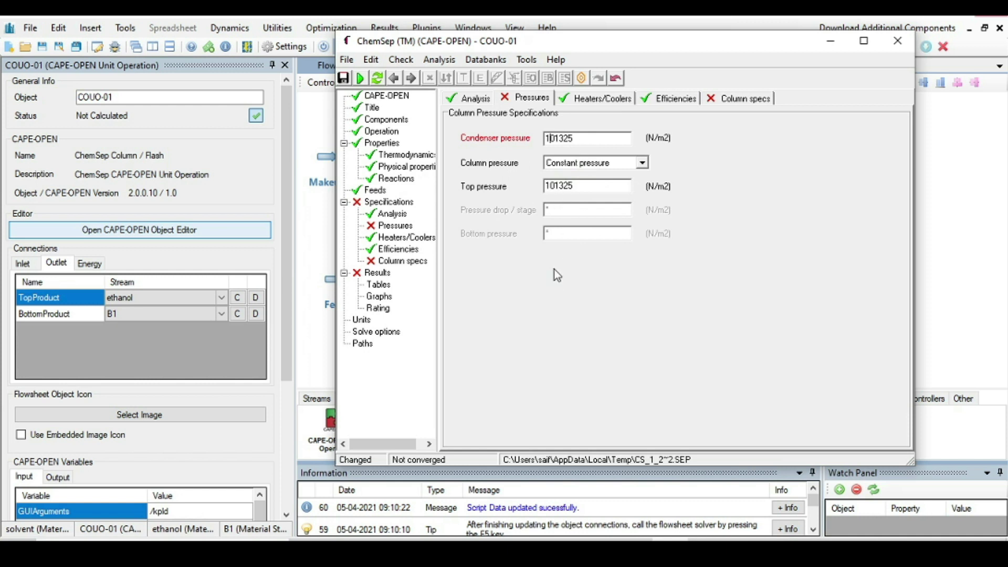
Specify the column's top product by a reflux ratio of 2.13, taken from the Word problem statement.
click(395, 262)
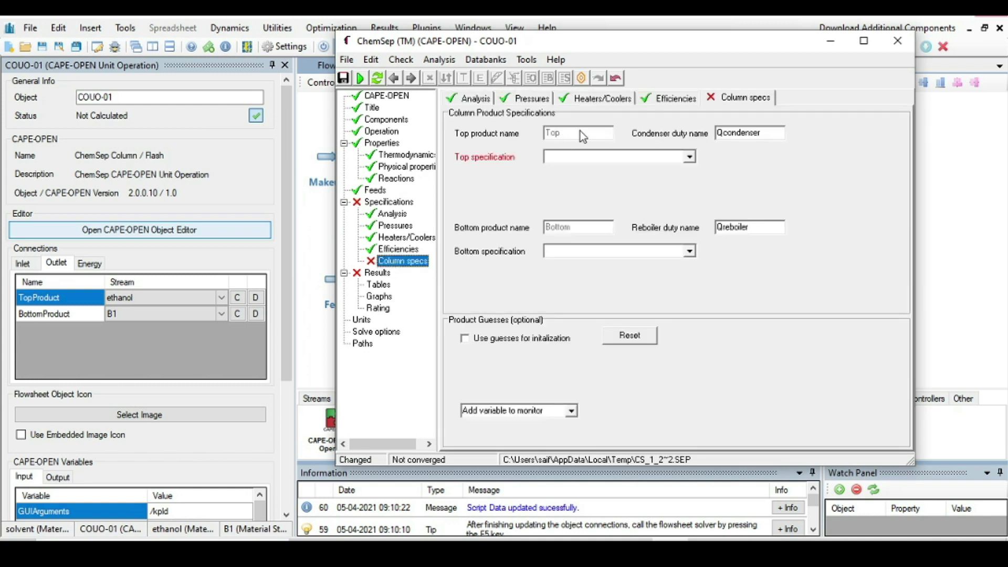
click(689, 156)
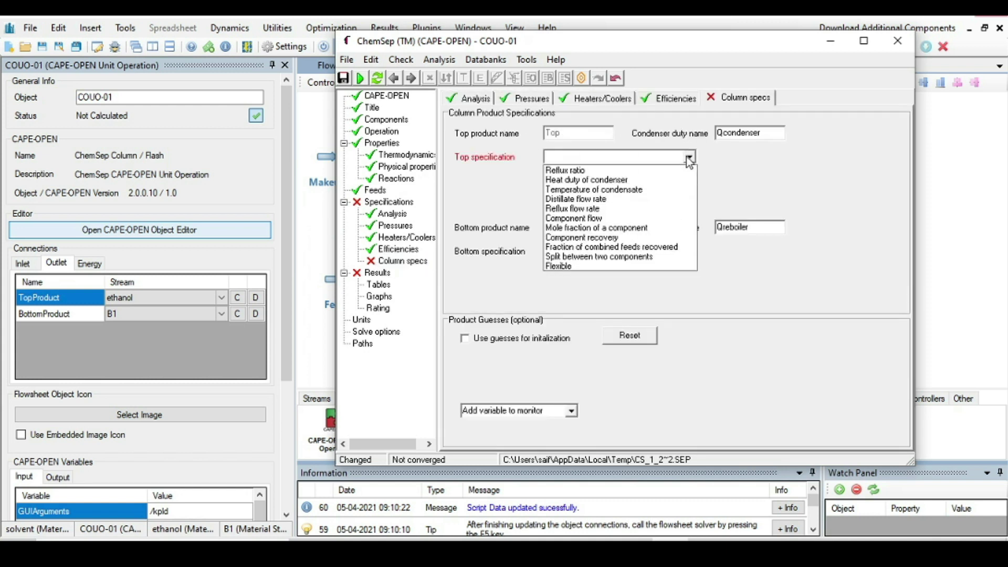
click(602, 171)
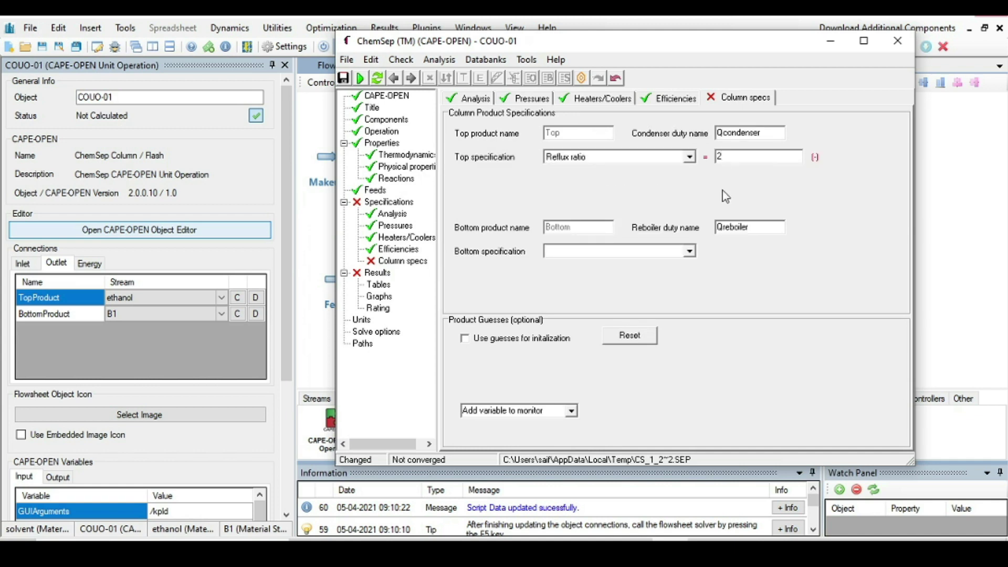
key(alt+Tab)
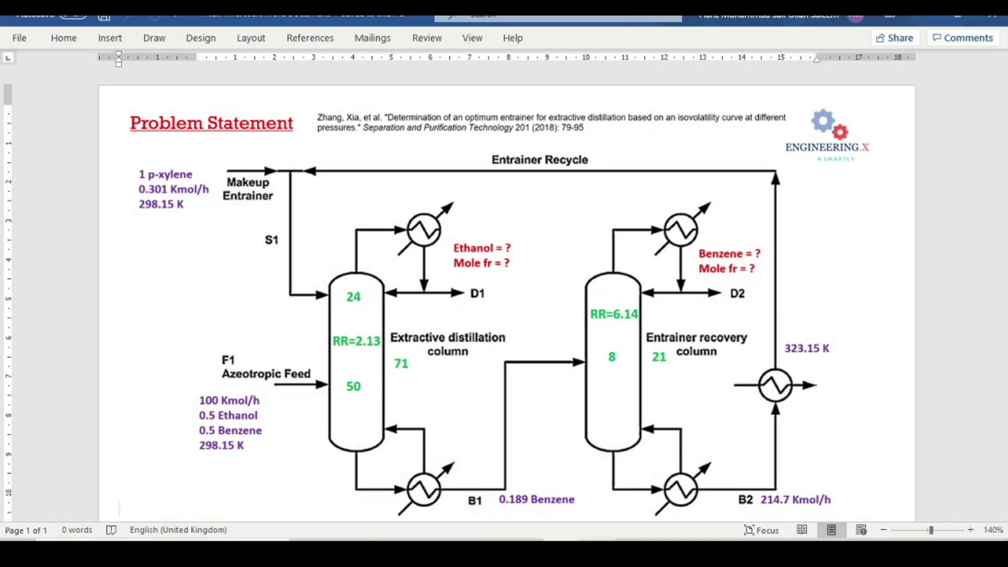
key(alt+Tab)
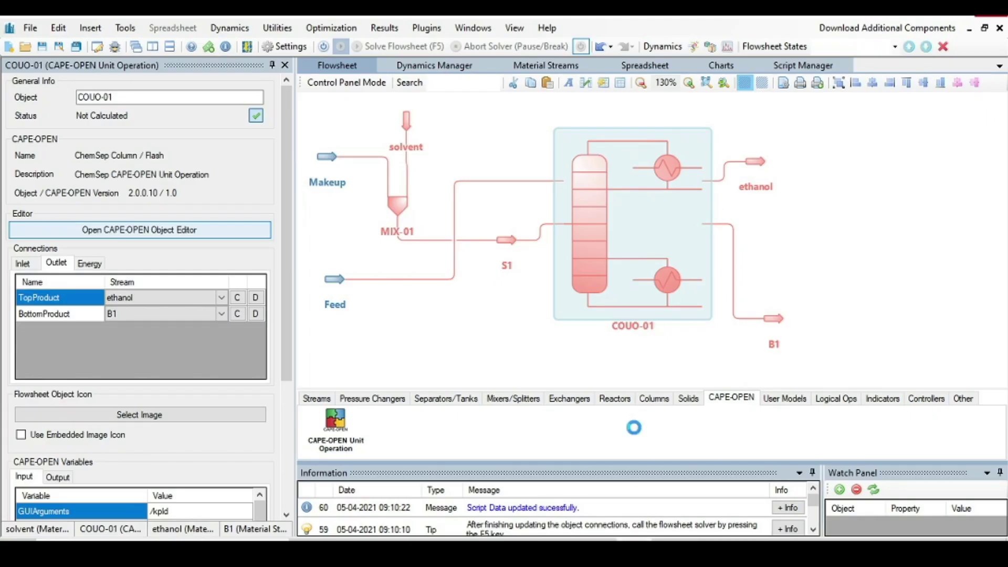
key(alt+Tab)
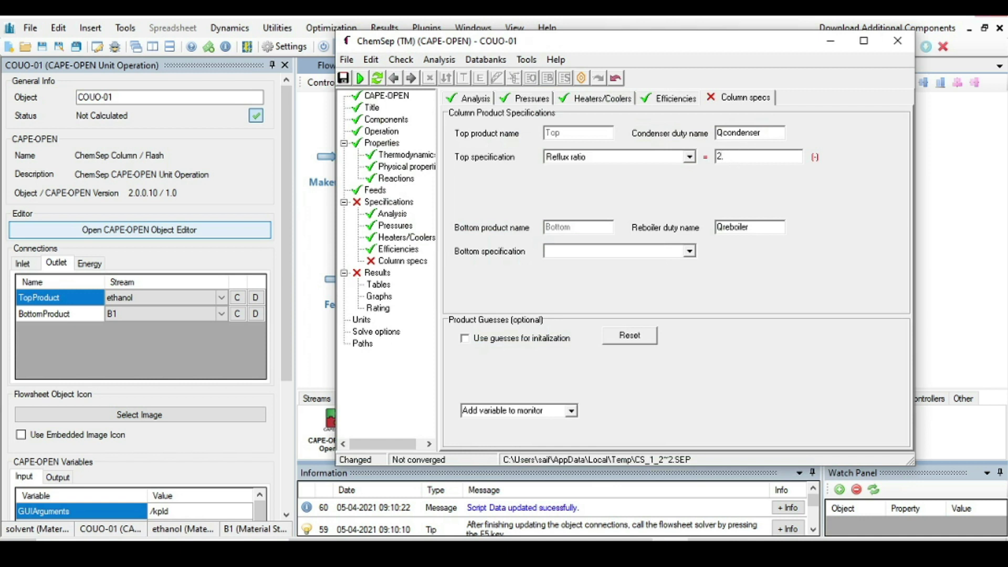
key(Return)
Specify the column's bottom product by a Benzene mole fraction of 0.189, taken from the Word problem statement.
click(690, 252)
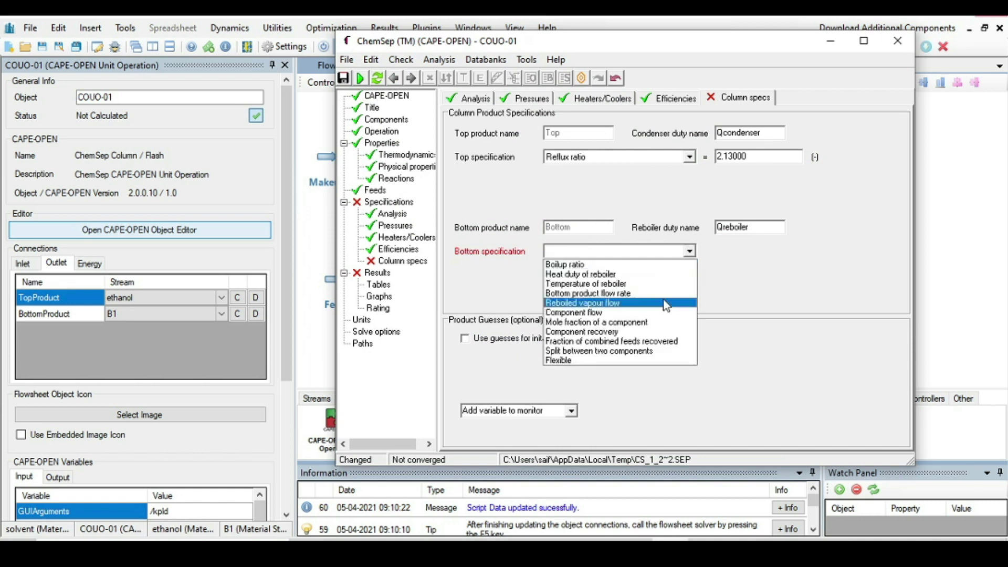
click(643, 323)
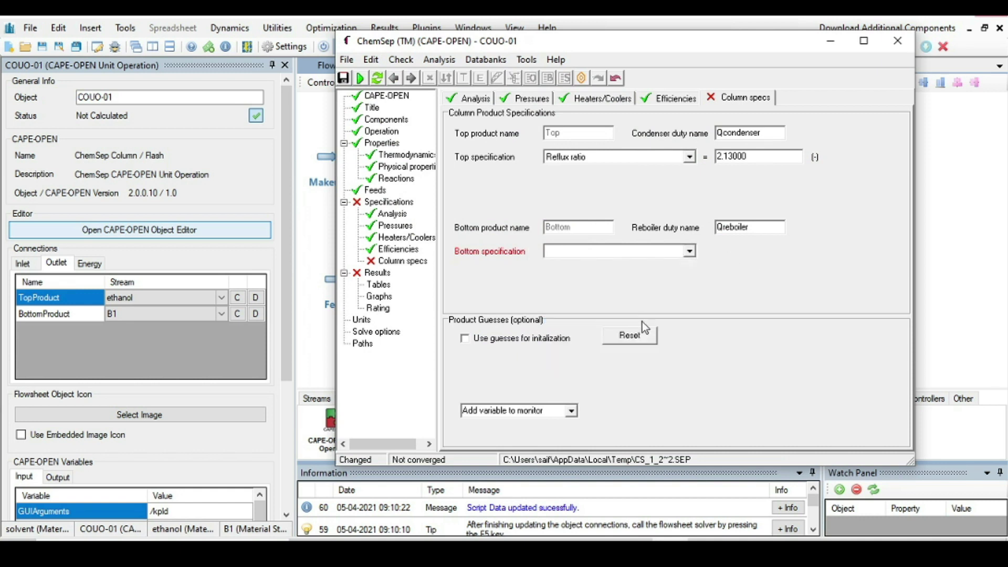
click(643, 275)
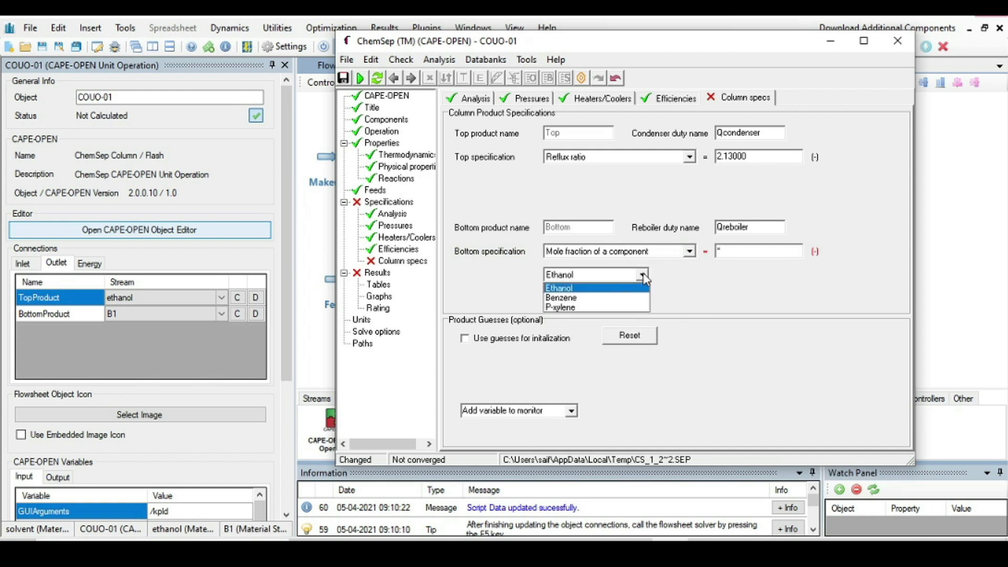
click(621, 300)
click(756, 248)
text(0.99)
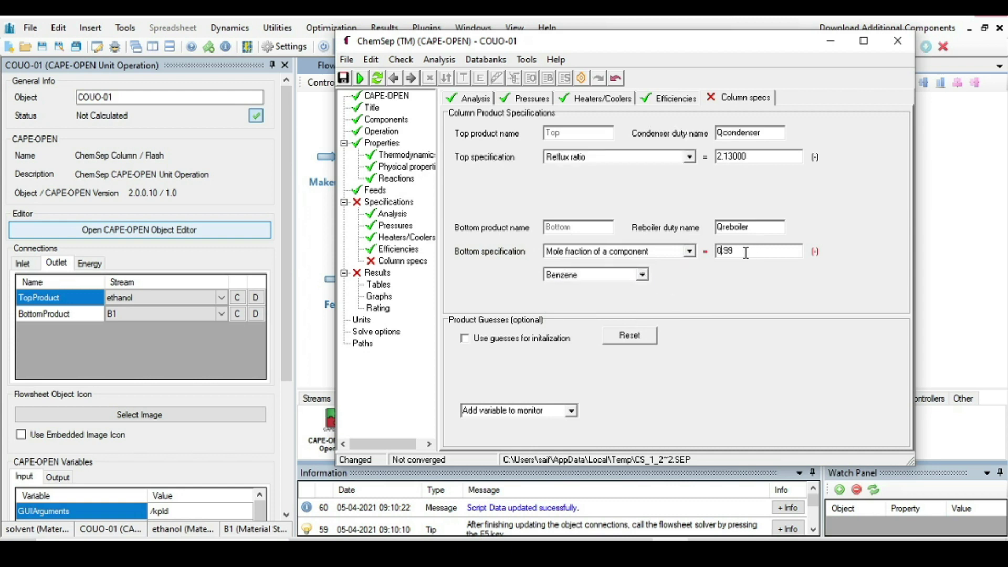
click(597, 512)
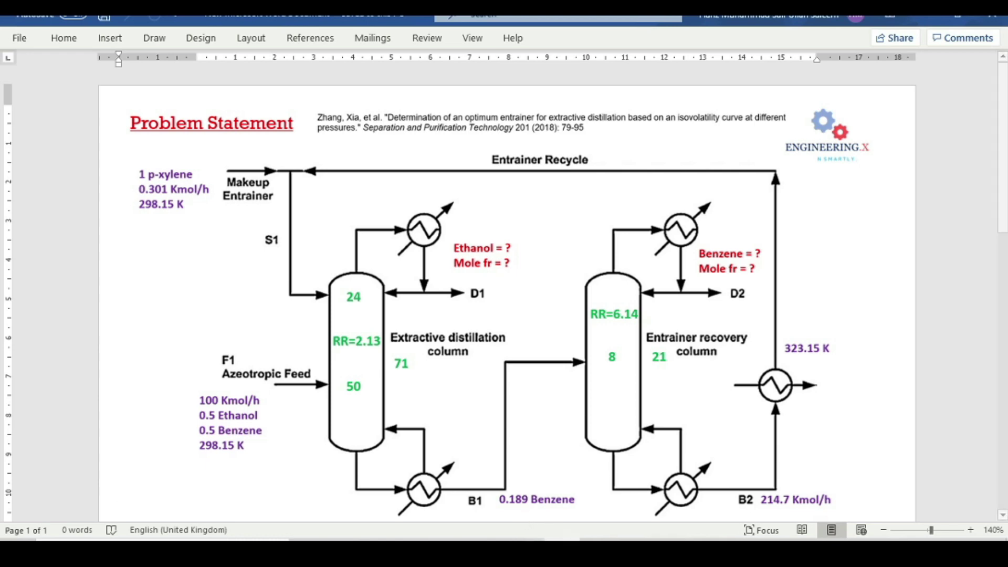
click(560, 540)
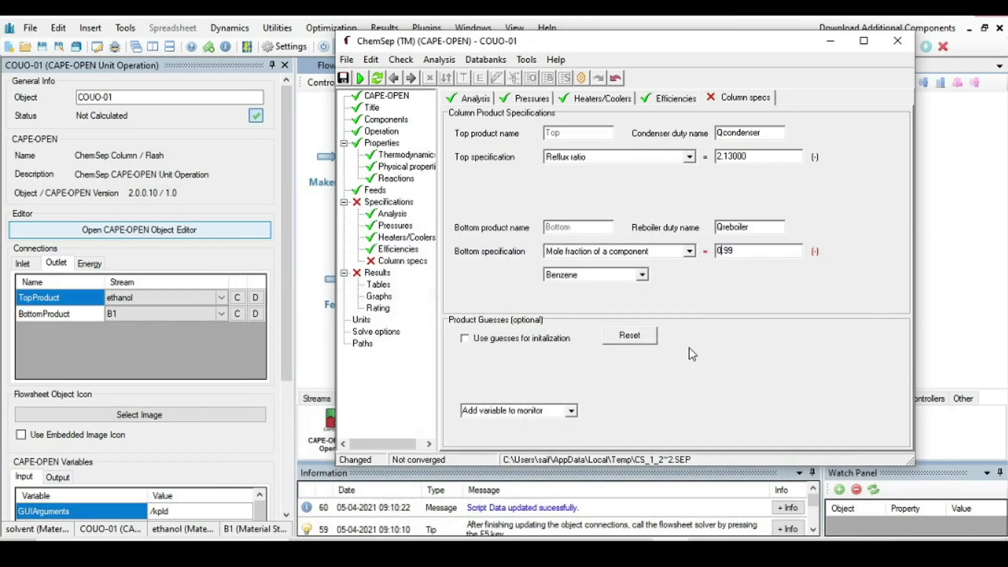
click(742, 248)
key(Return)
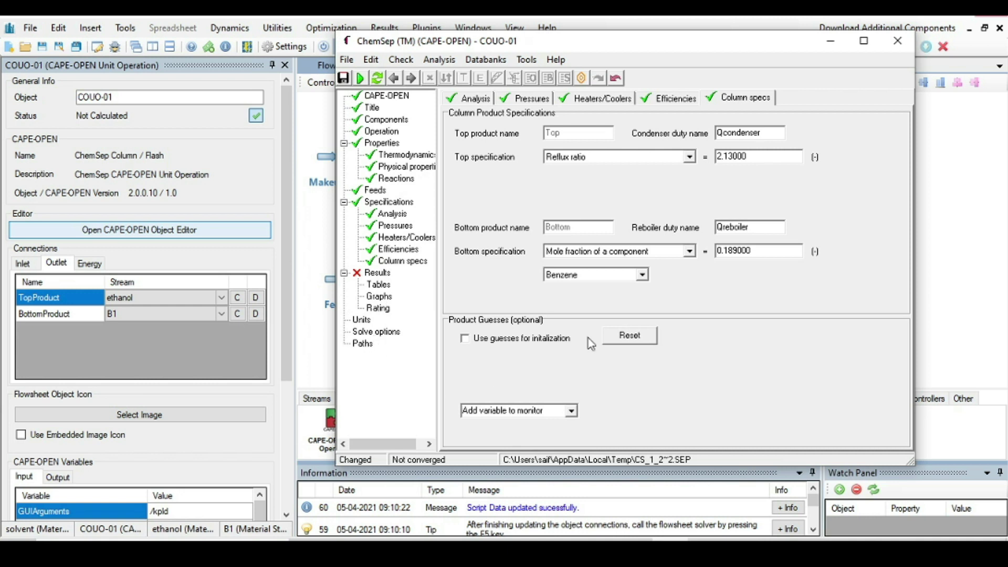
Close the first column's ChemSep editor and save its current input.
click(898, 42)
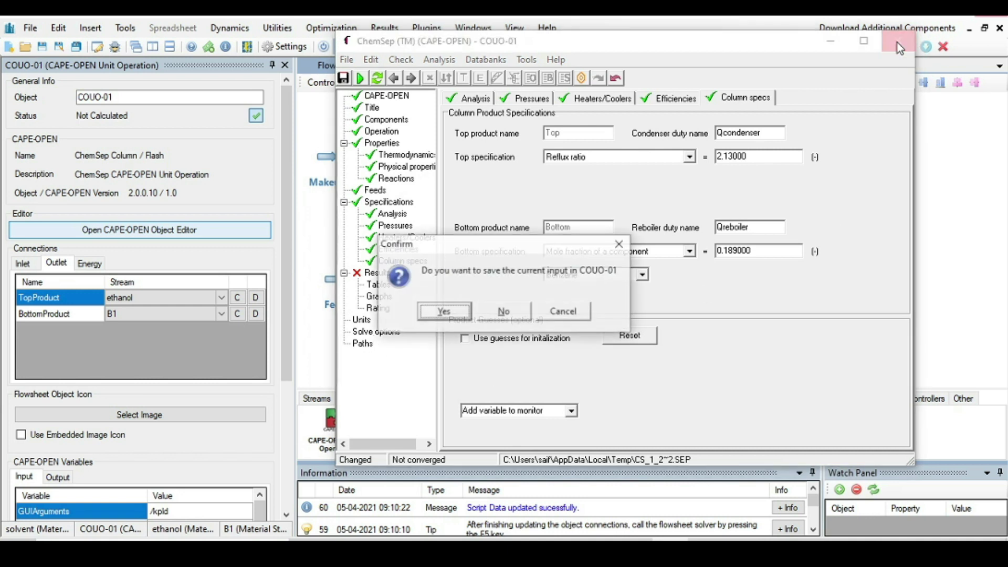
click(450, 311)
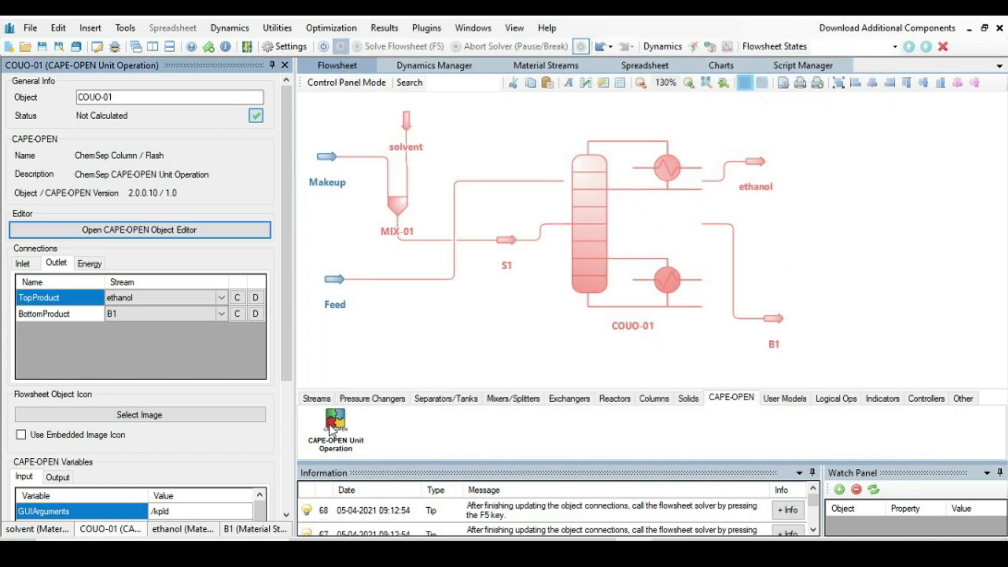
Add a second ChemSep column beyond stream B1 and create it as a Simple Distillation unit with 21 stages.
drag(334, 429, 845, 219)
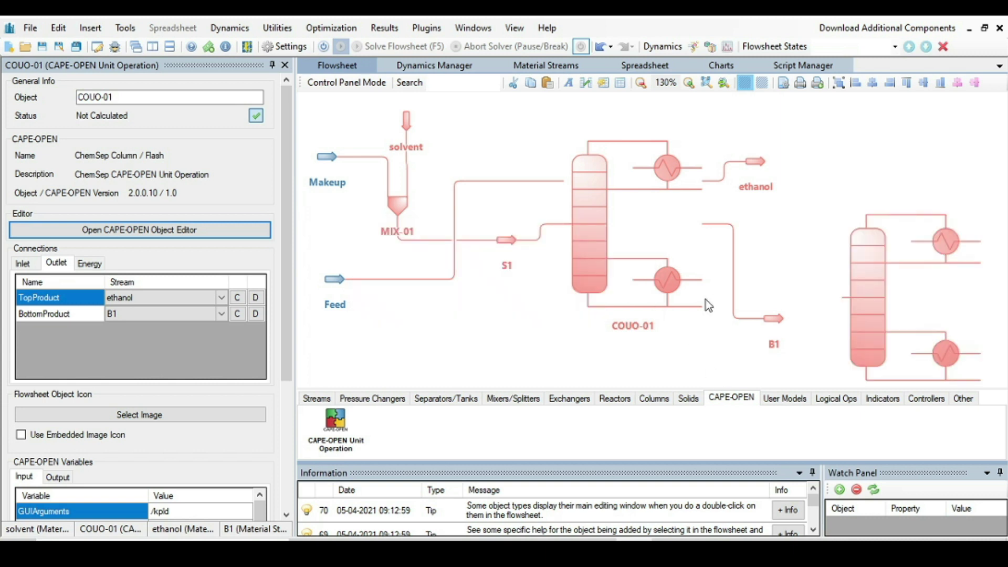
drag(860, 226, 864, 231)
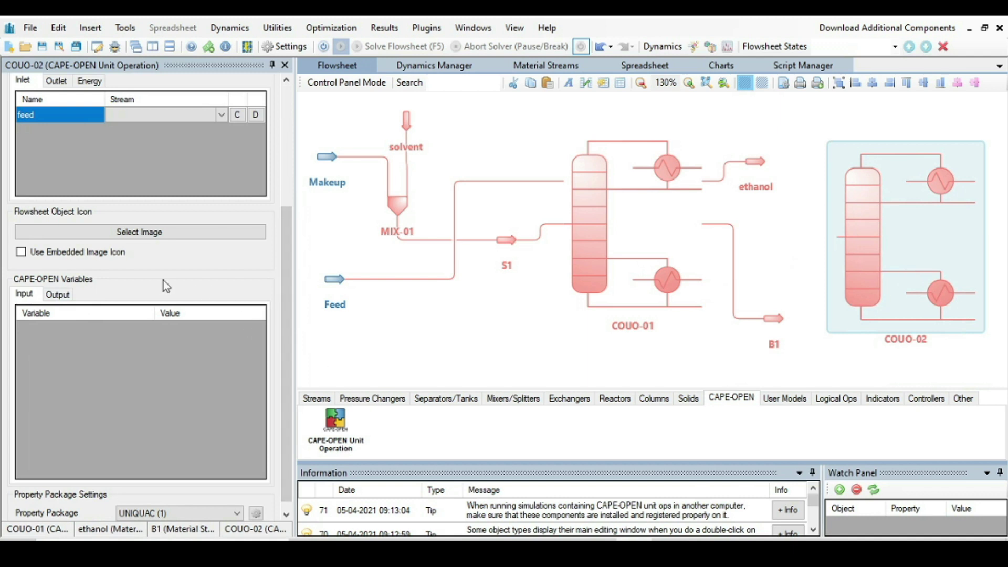
scroll(182, 288, up, 5)
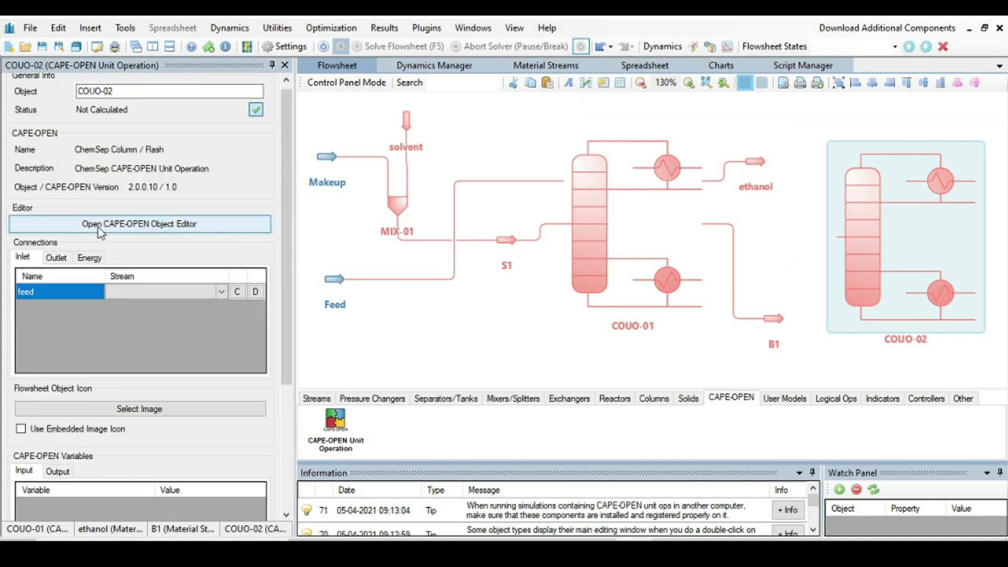
scroll(101, 233, down, 4)
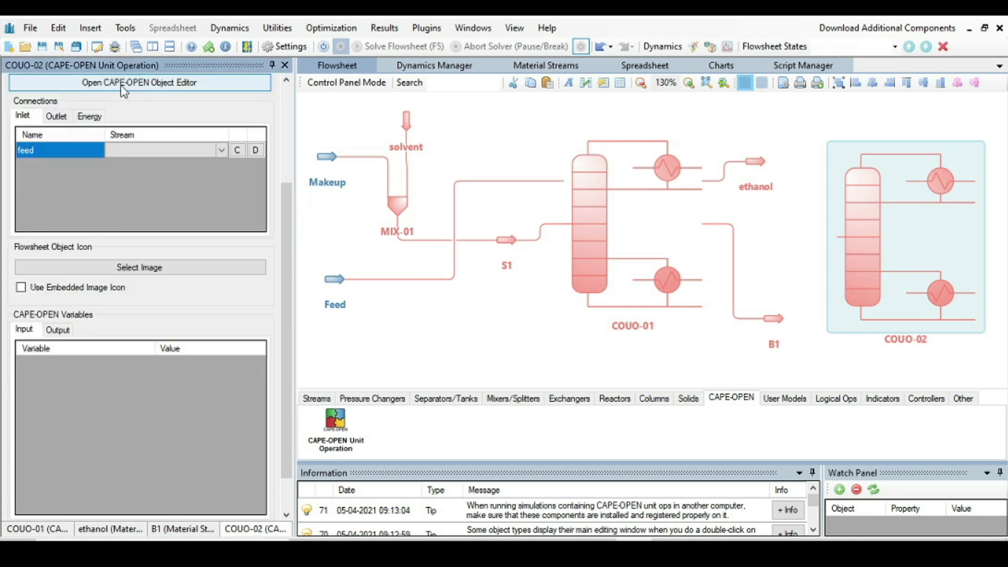
click(102, 86)
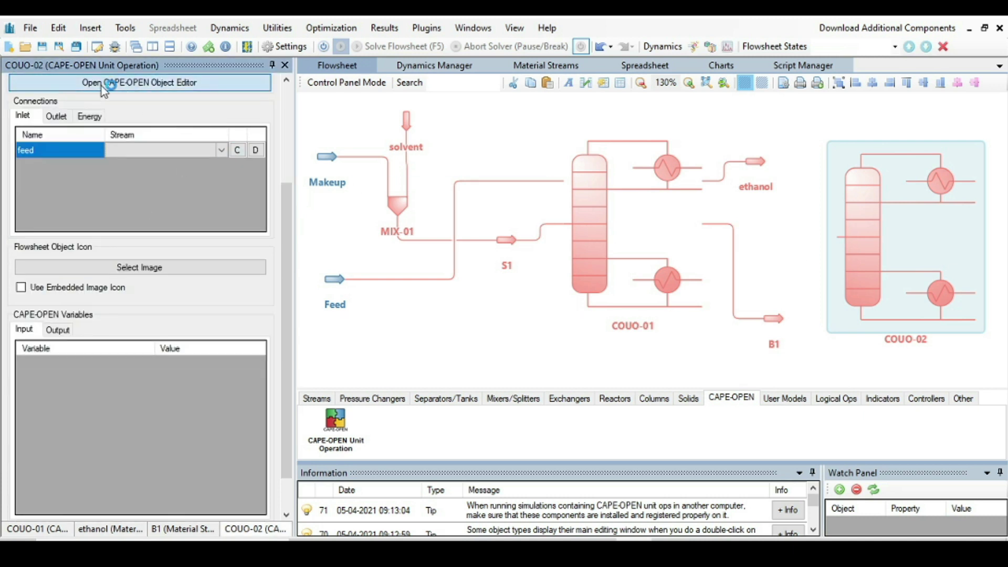
click(610, 235)
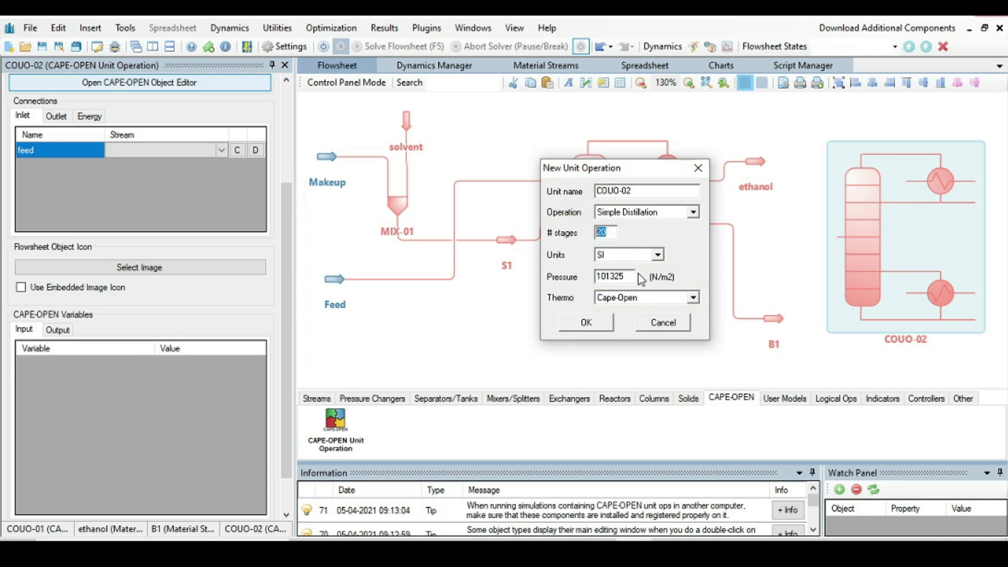
text(21)
click(587, 323)
click(590, 323)
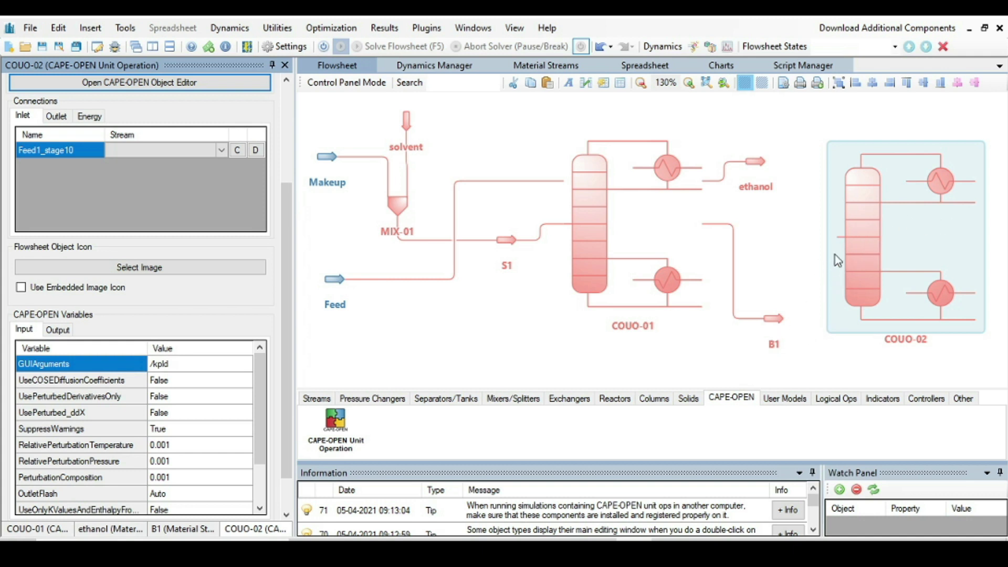
Connect stream B1 to the feed inlet of COUO-02.
scroll(205, 203, up, 3)
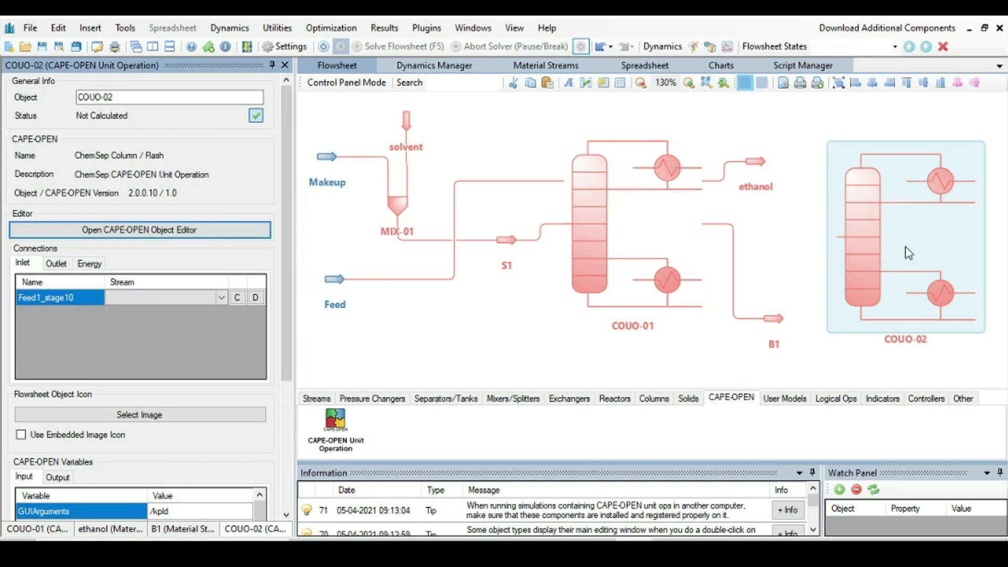
click(219, 296)
click(221, 298)
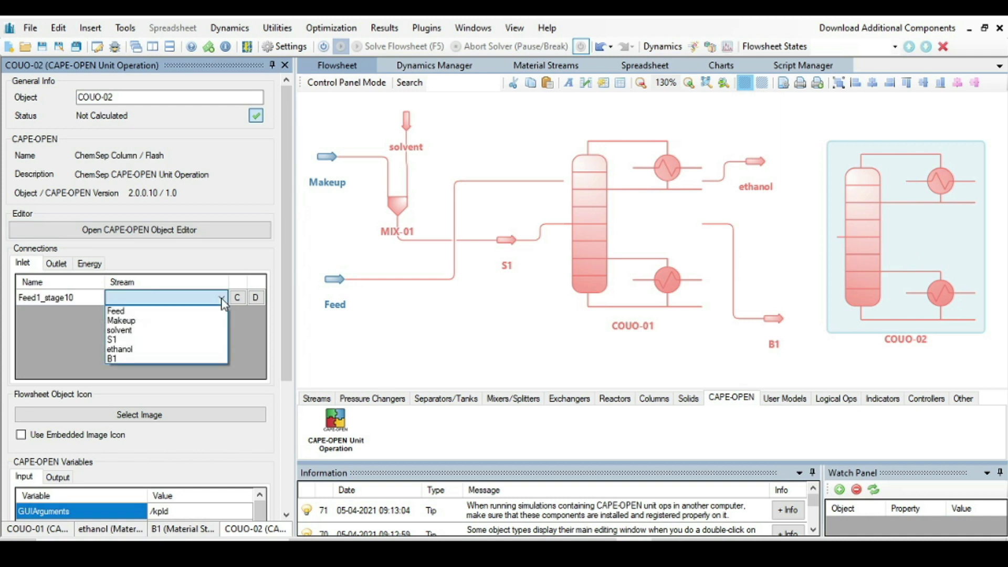
click(162, 358)
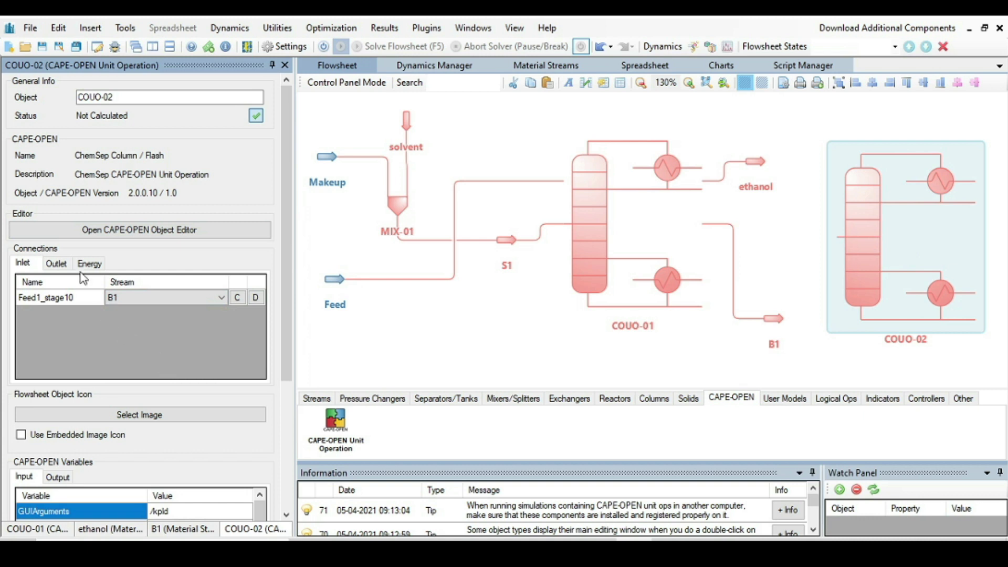
Create and connect new outlet streams for COUO-02's top and bottom products, and space them apart near the condenser and reboiler.
click(54, 264)
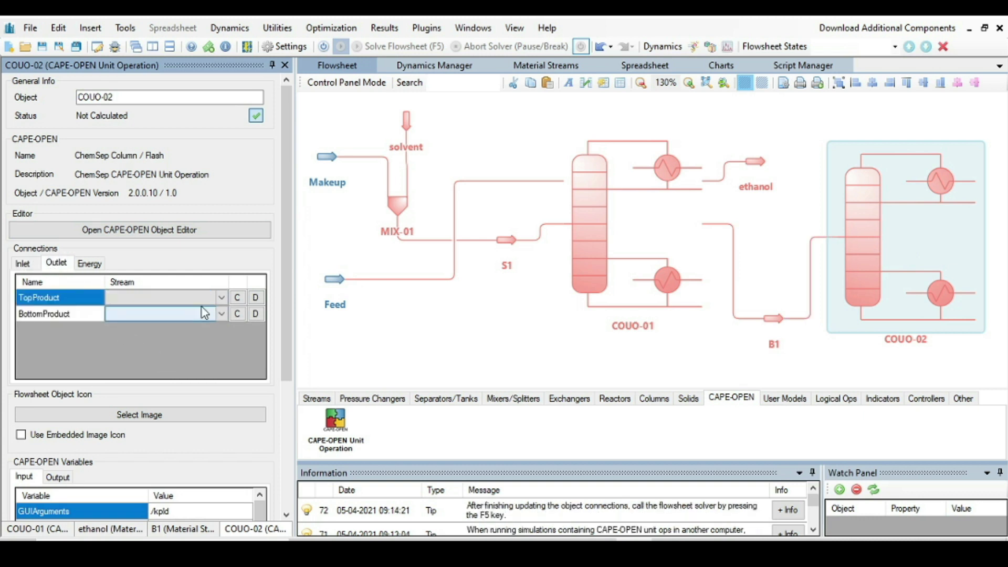
drag(496, 317, 359, 315)
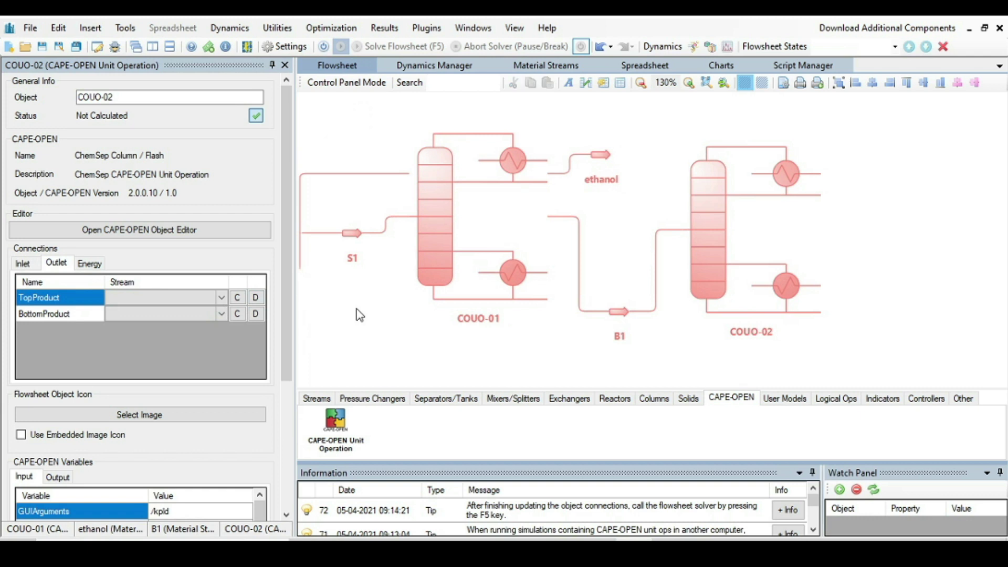
click(238, 298)
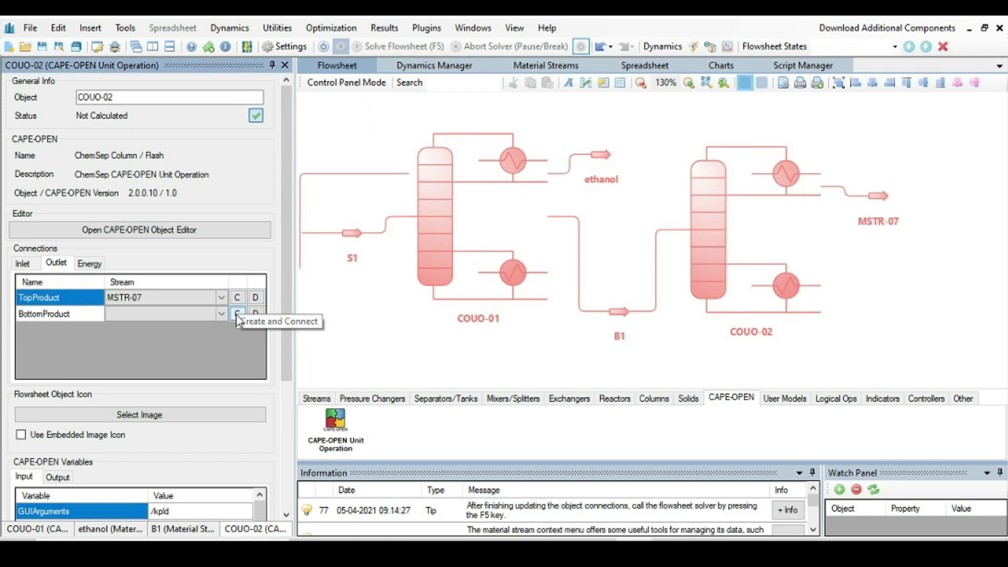
click(237, 314)
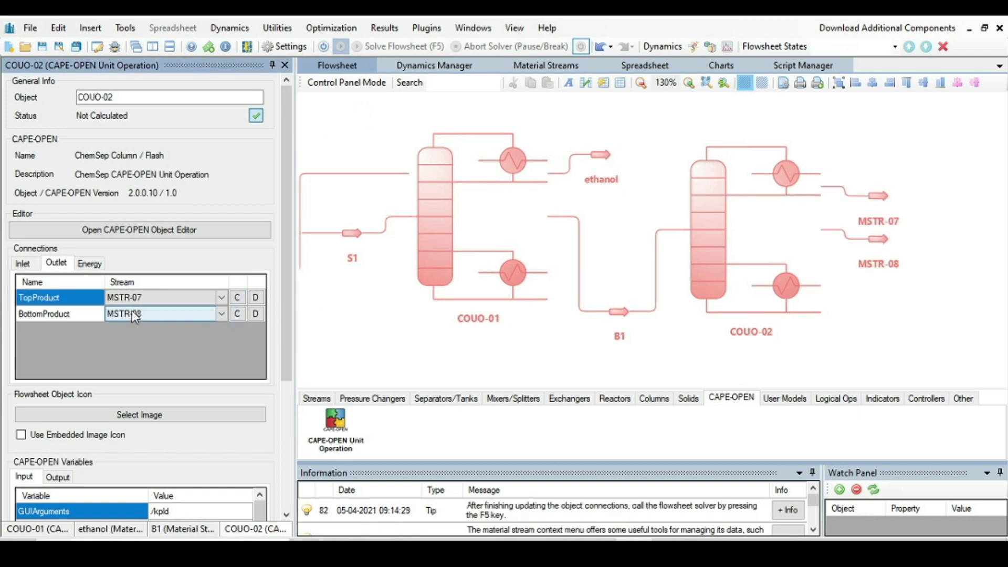
drag(869, 195, 870, 150)
drag(878, 242, 891, 320)
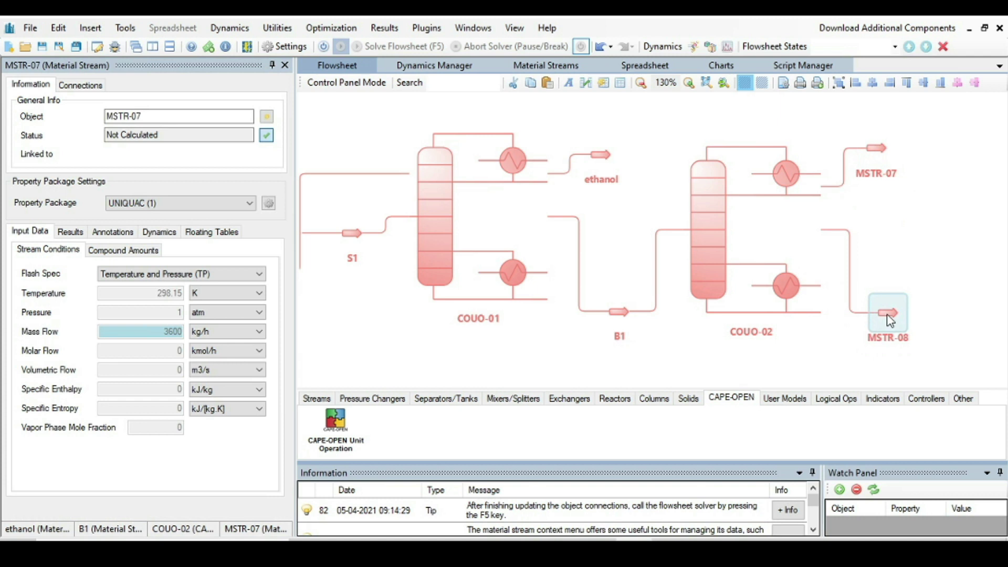
Try to rename the top product stream of COUO-02 as Benzene.
click(876, 151)
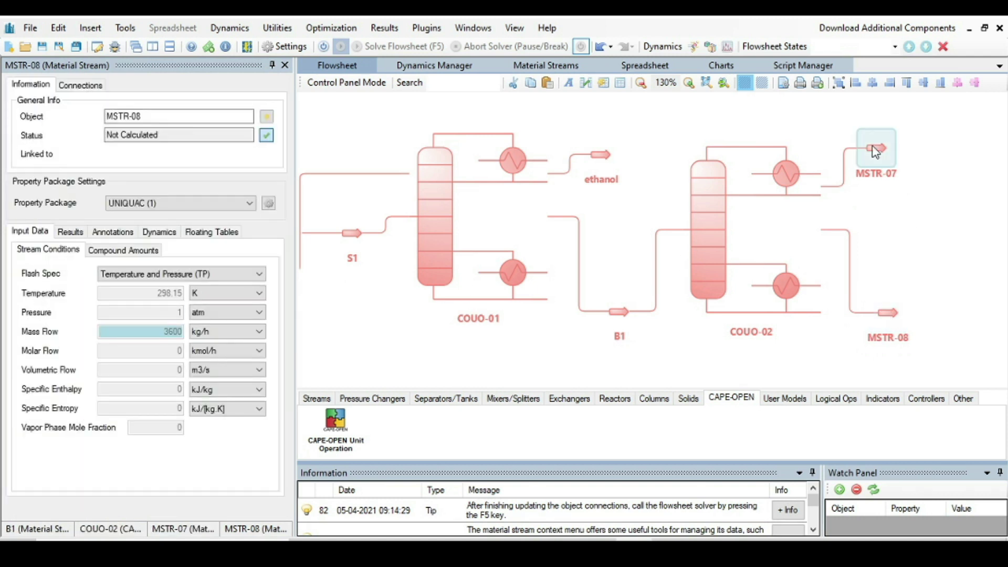
click(86, 103)
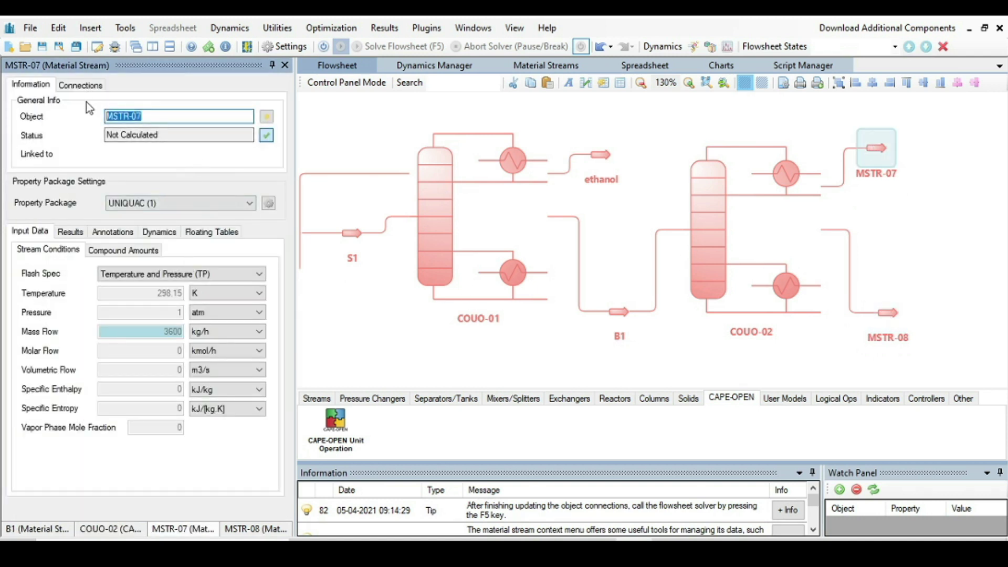
text(B)
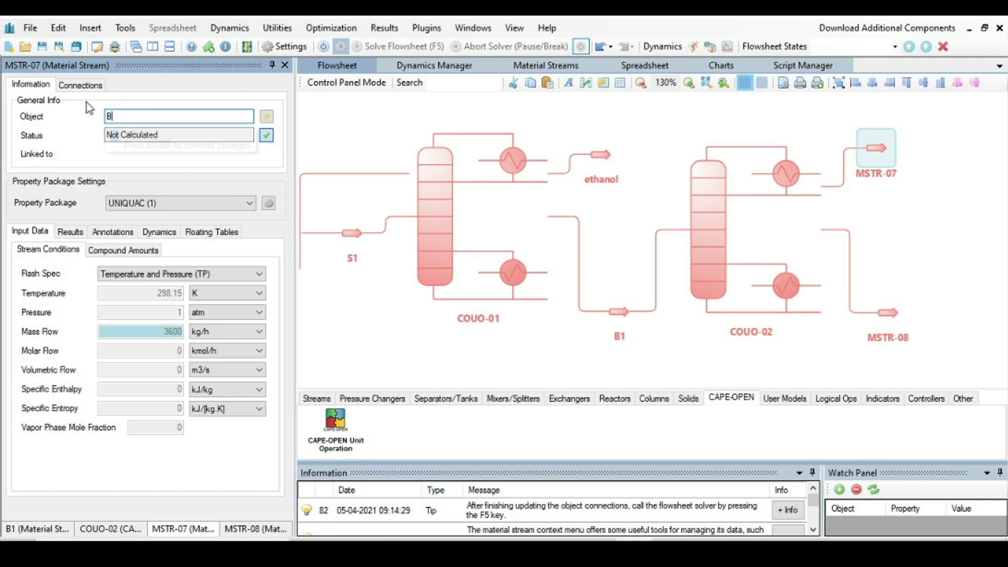
text(enze)
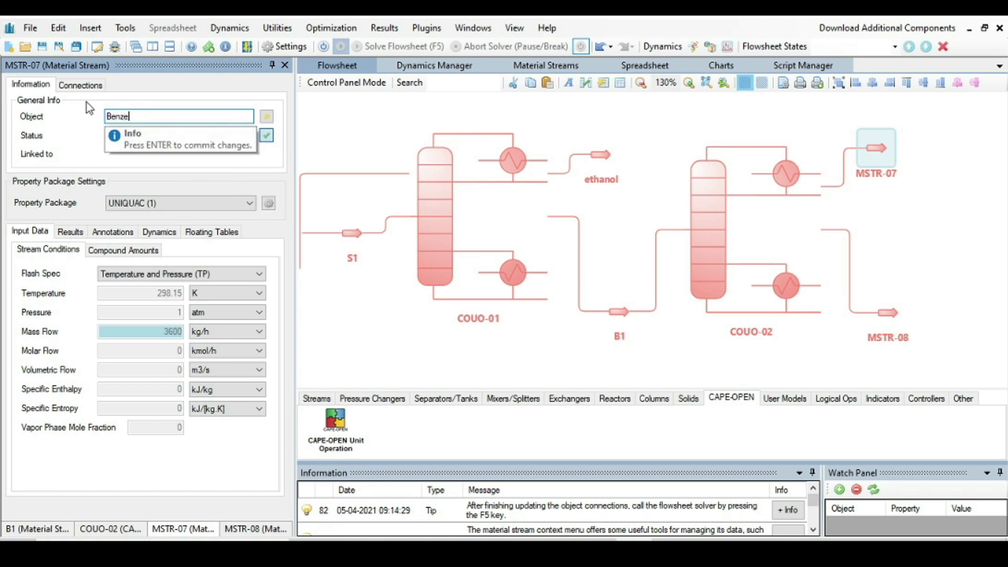
text(ne)
key(Return)
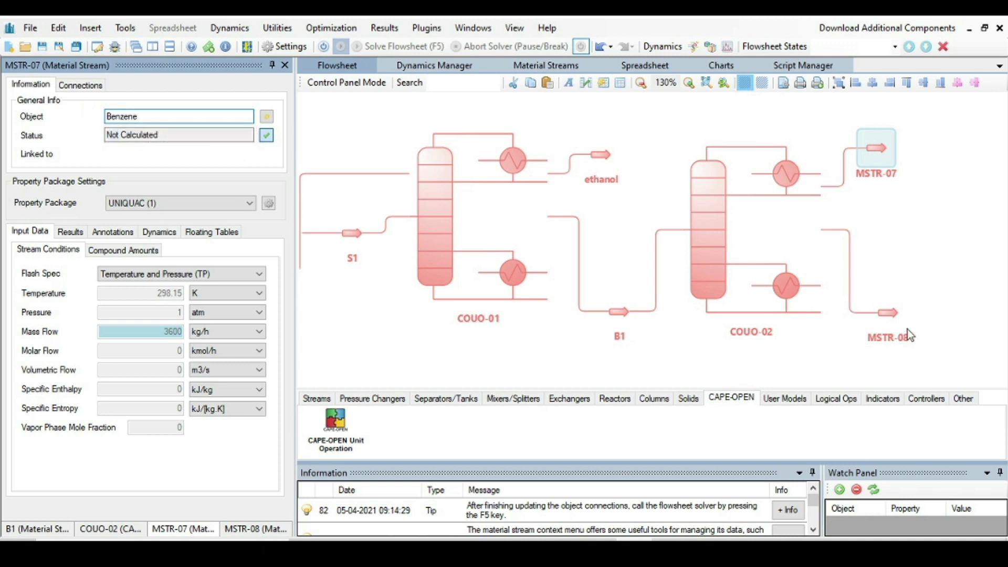
click(891, 314)
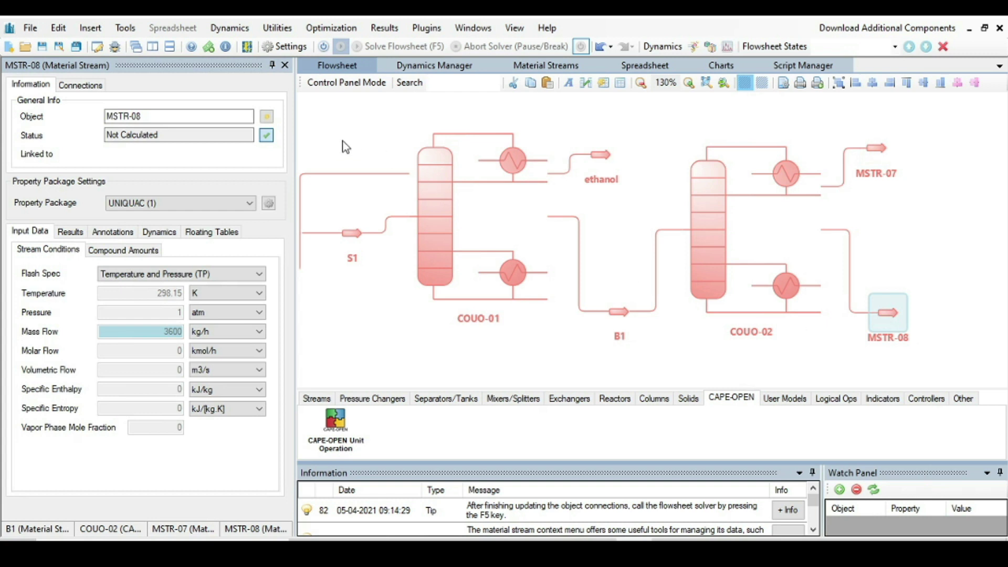
Rename COUO-02's top product stream MSTR-07 as Benzene and commit the new name.
click(875, 149)
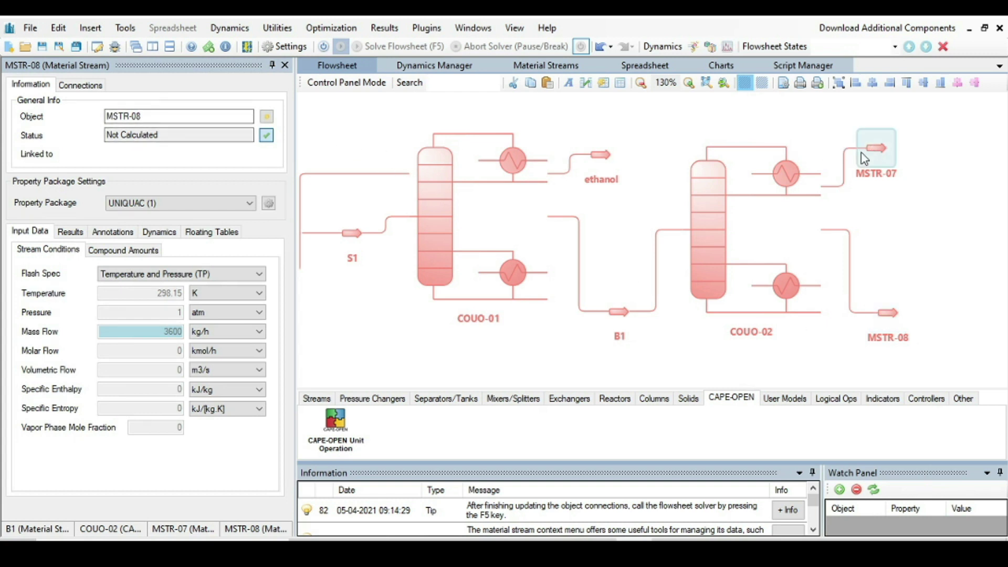
drag(151, 116, 81, 121)
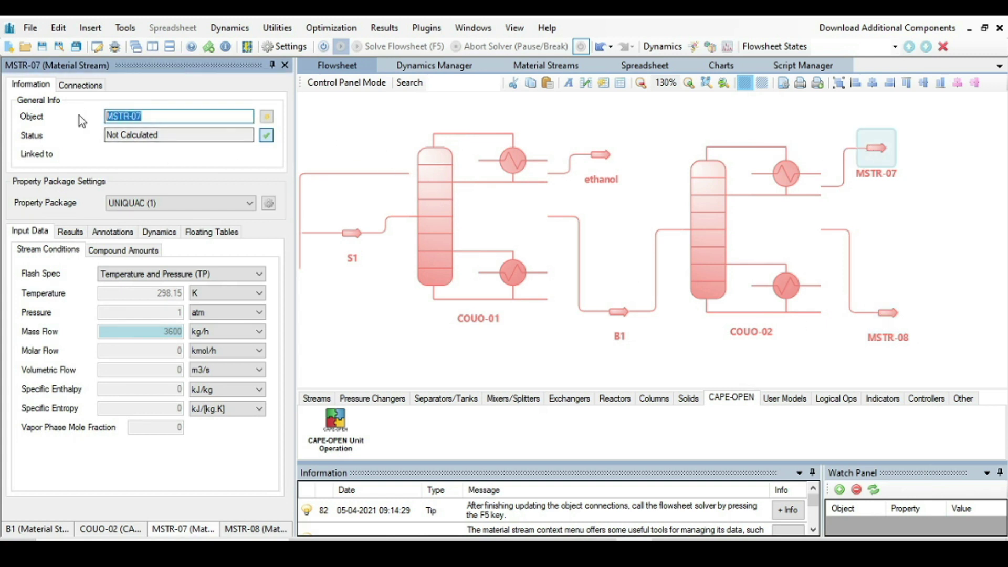
text(Benz)
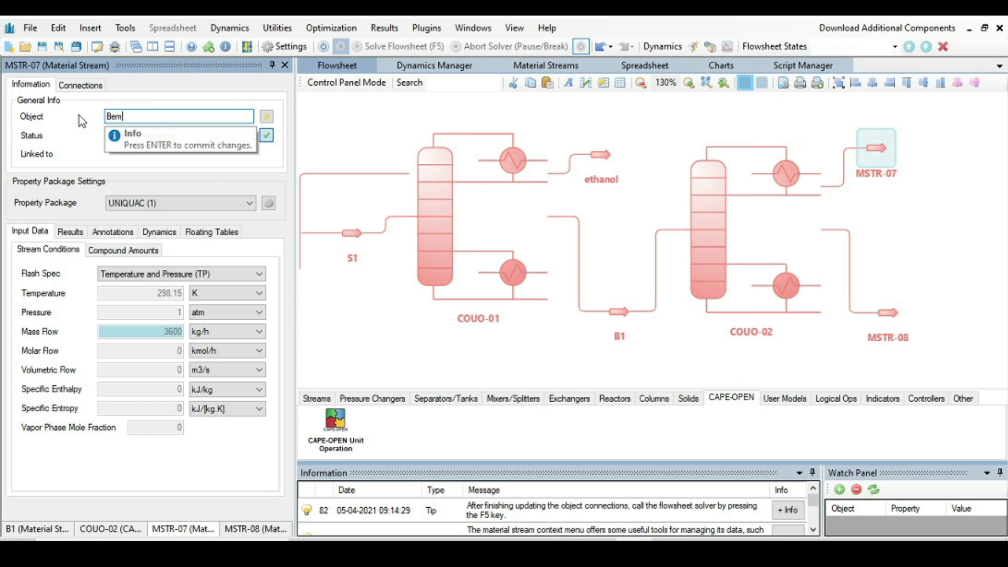
key(BackSpace)
key(BackSpace)
text(nzene)
key(Return)
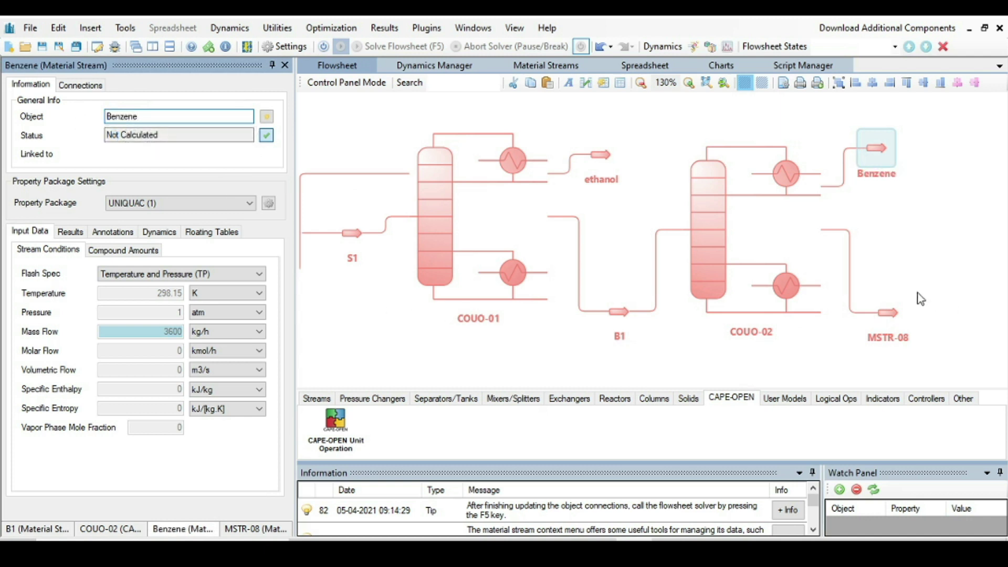
Rename COUO-02's bottom product stream MSTR-08 as p-xylene.
click(889, 314)
click(149, 117)
double_click(150, 118)
text(p)
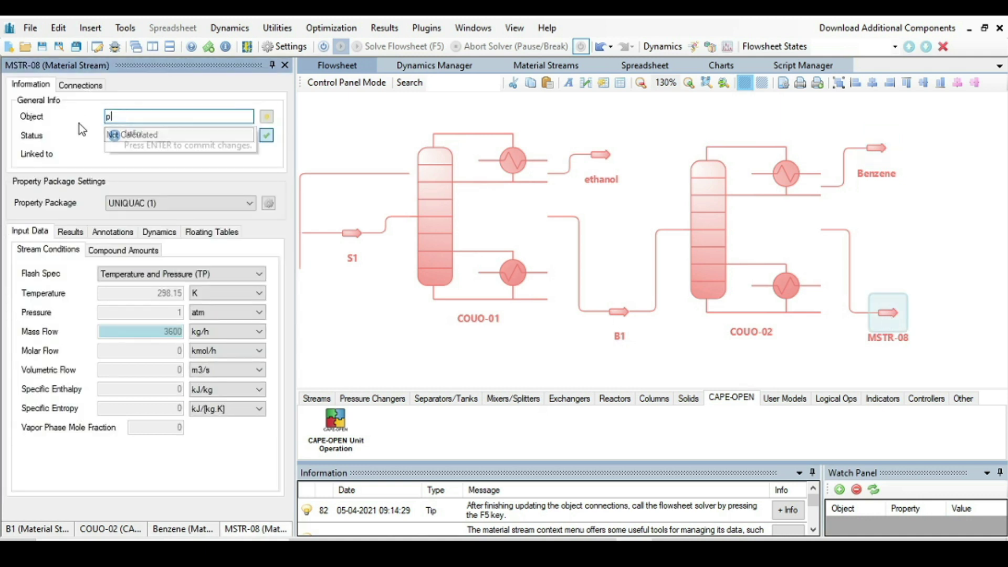
text(-xylene)
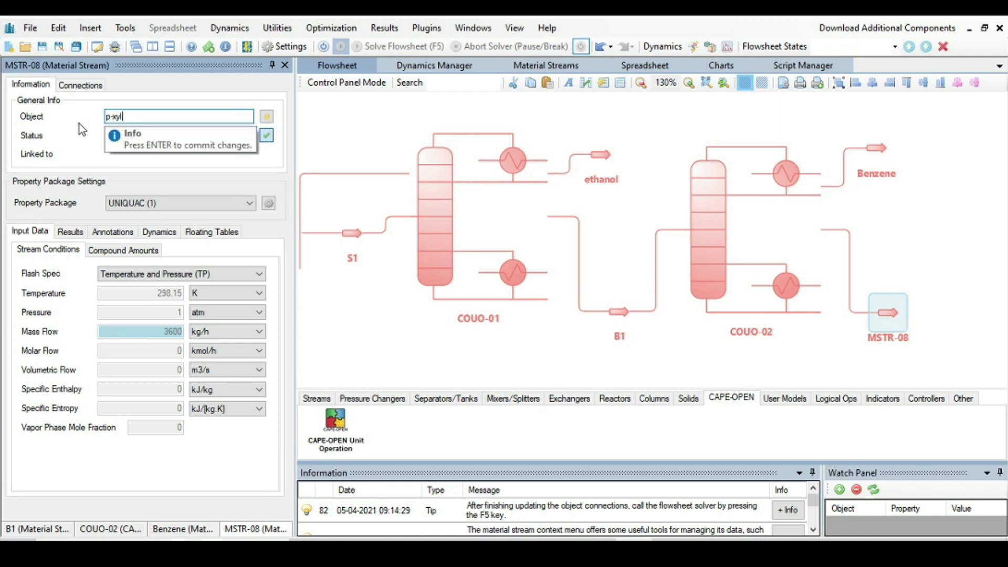
key(Return)
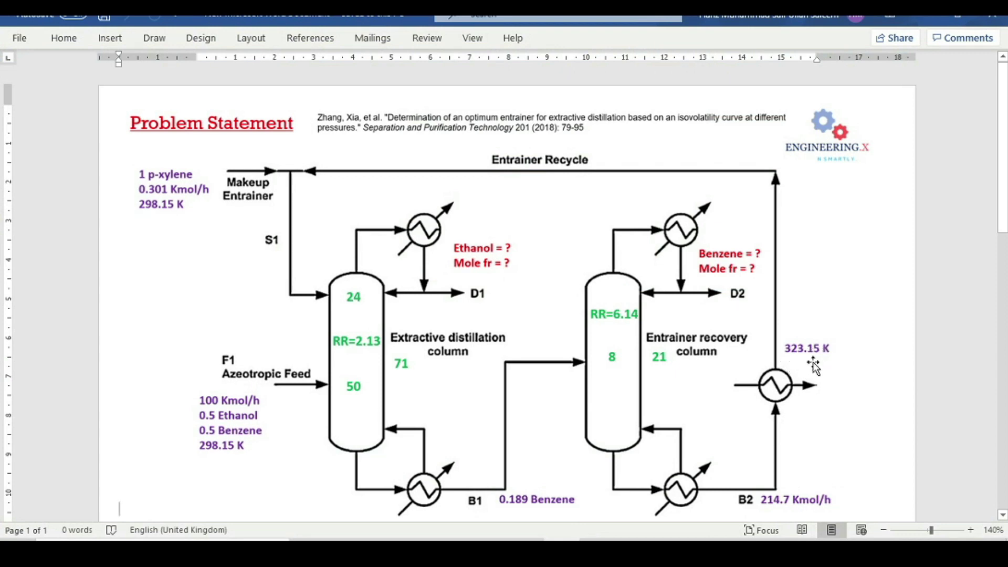
In COUO-02's ChemSep editor, set the reboiler to Total (Liquid product) and the feed stage to 8.
click(655, 540)
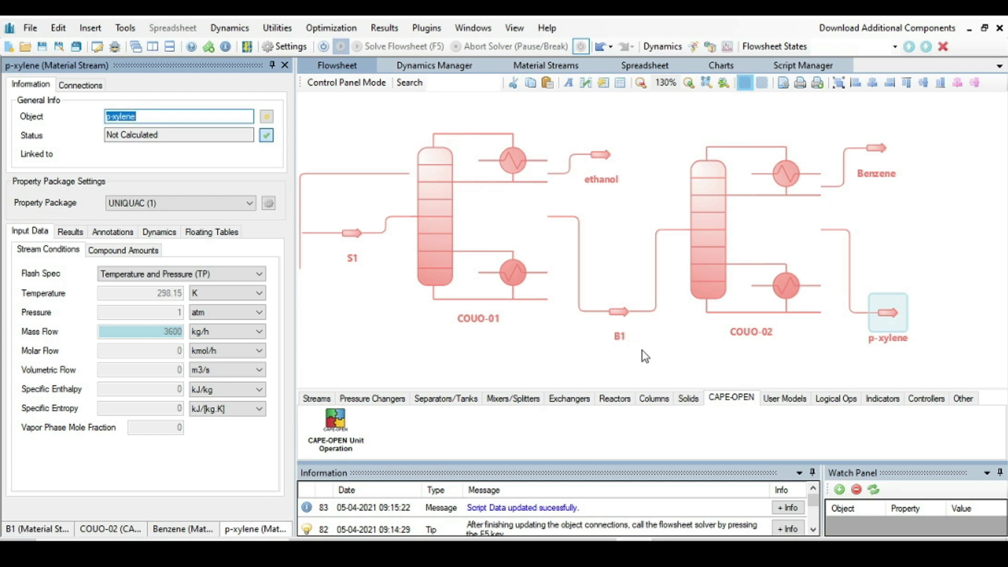
drag(534, 341, 445, 337)
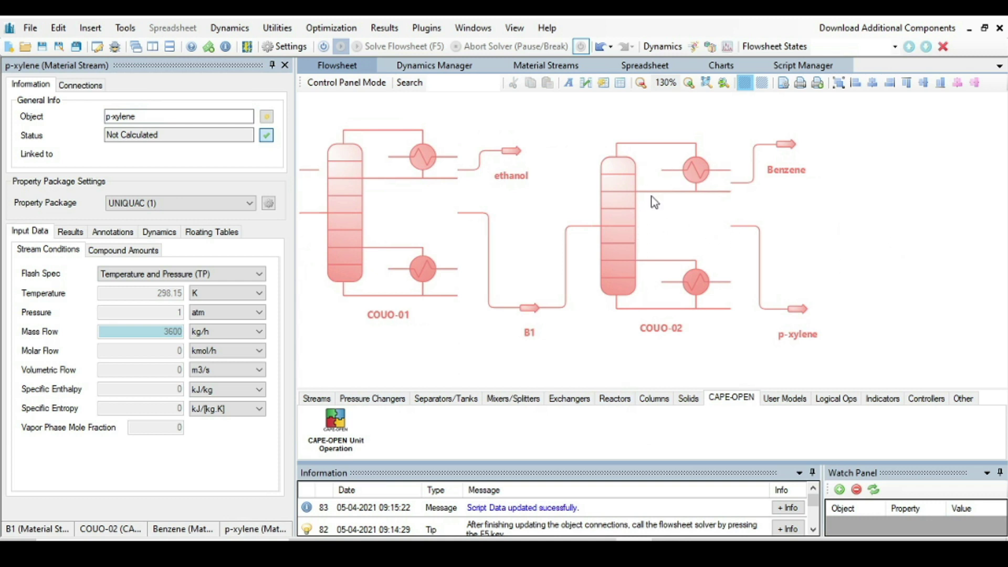
click(622, 208)
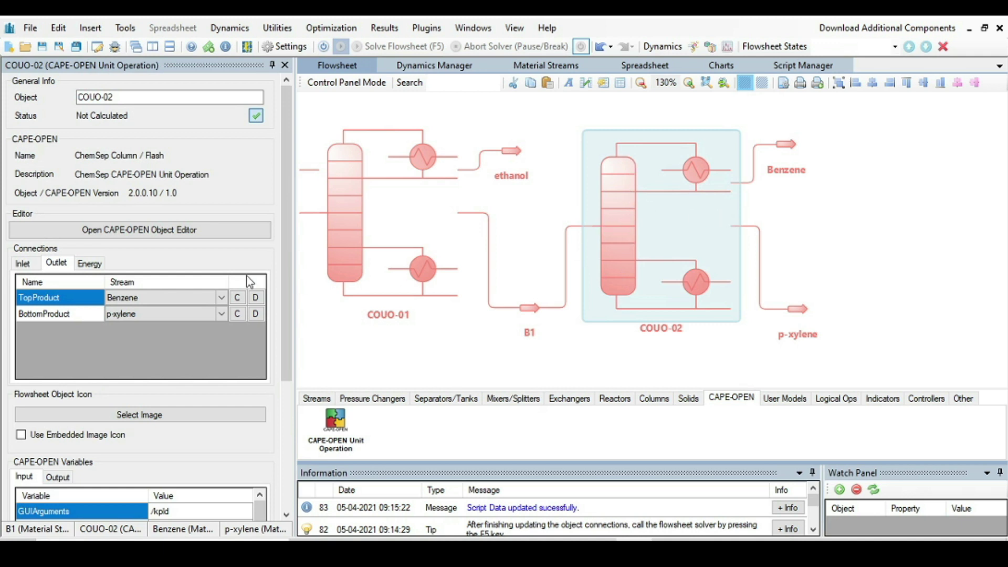
click(124, 231)
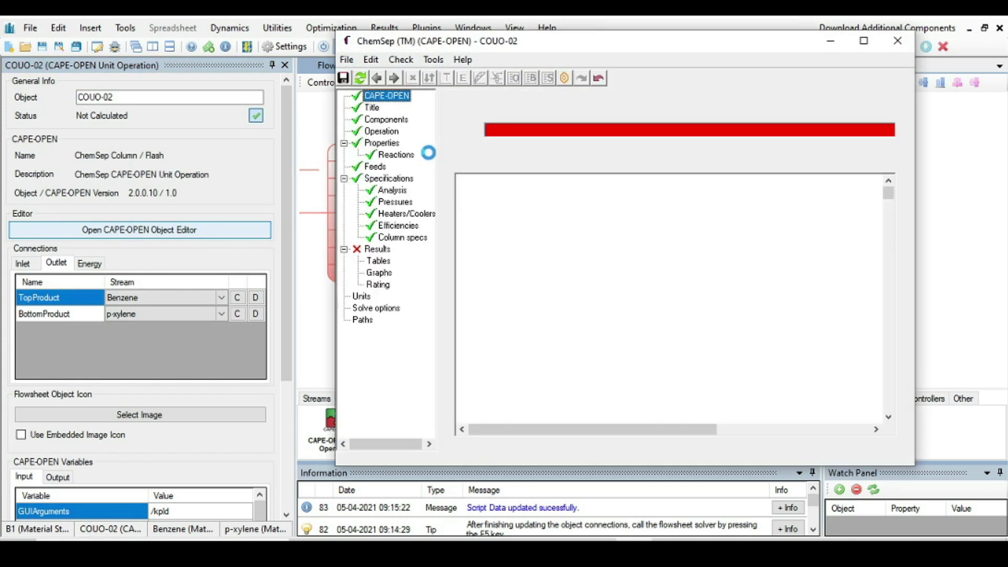
click(387, 133)
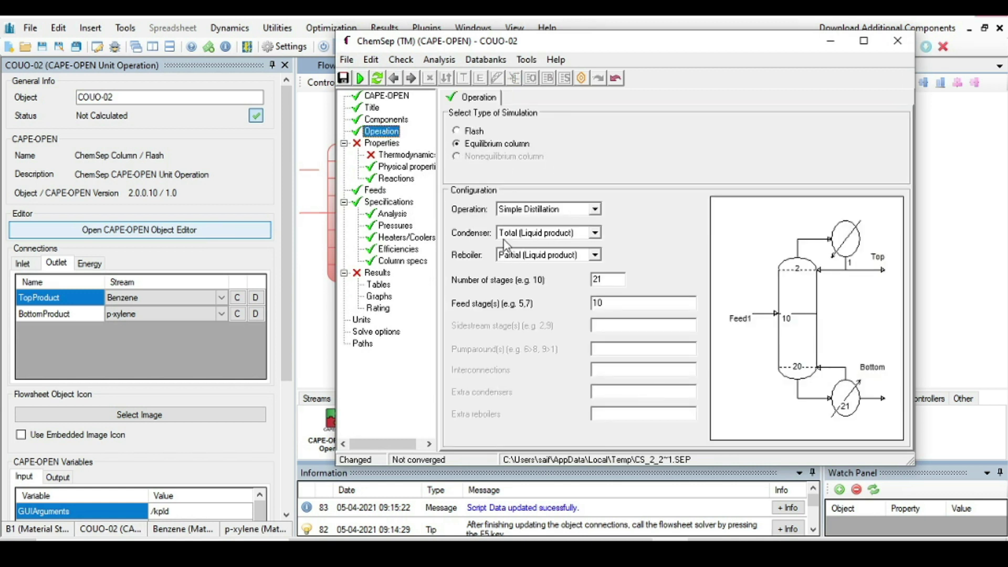
click(595, 255)
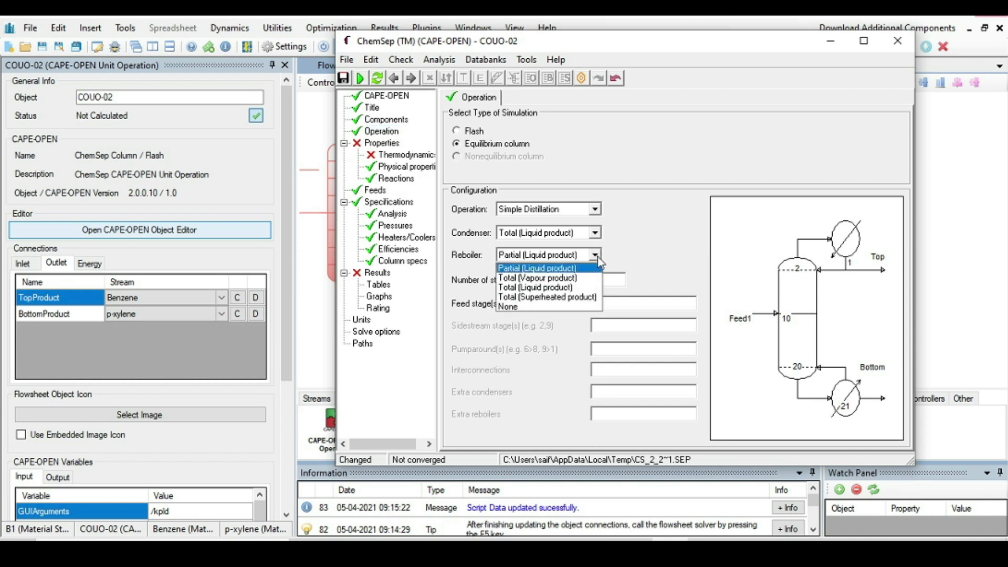
click(517, 296)
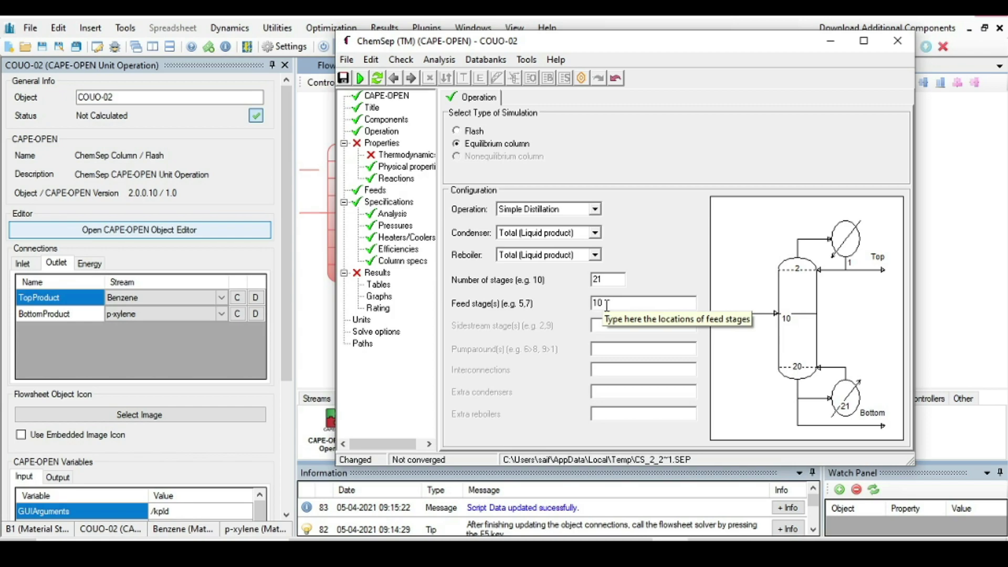
key(alt+Tab)
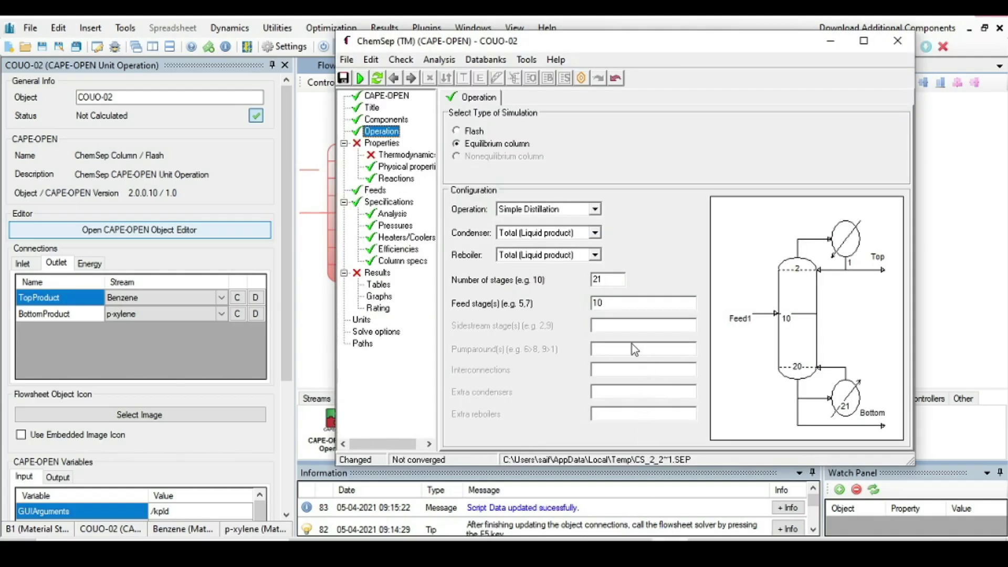
drag(608, 297, 587, 305)
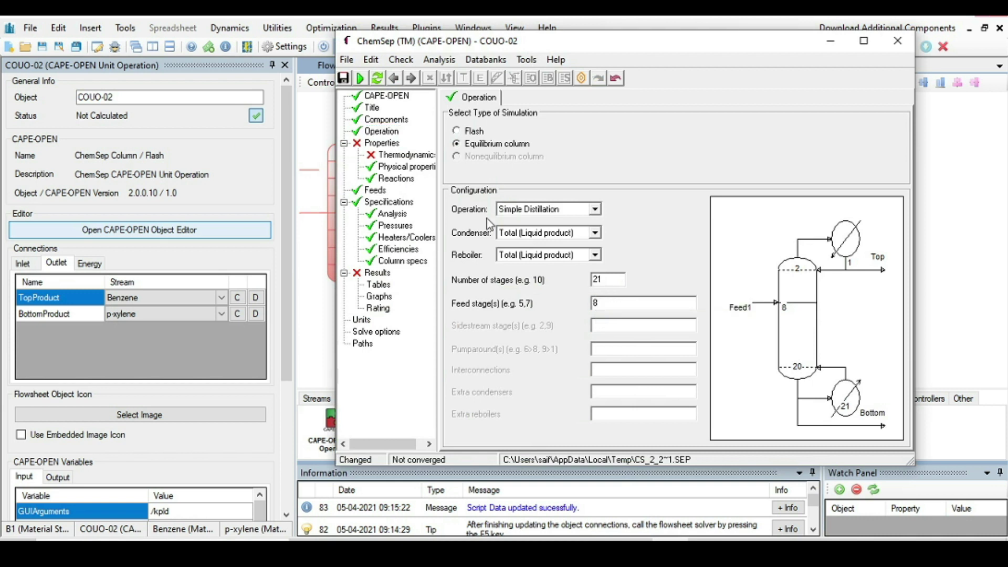
Set COUO-02's thermodynamic models to DECHEMA K-value, UNIQUAC activity coefficient, Antoine vapour pressure and None for enthalpy.
click(400, 155)
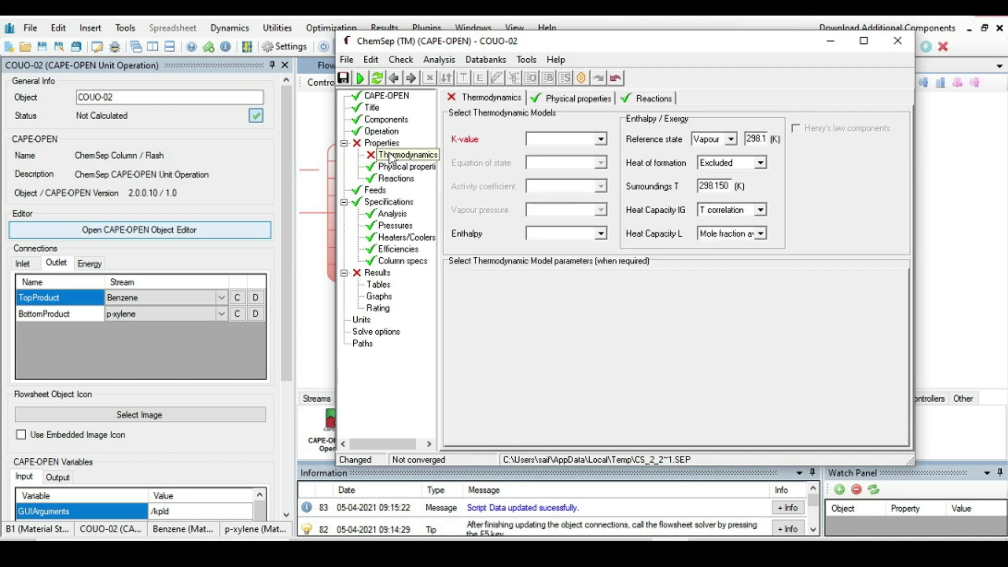
click(601, 140)
click(588, 185)
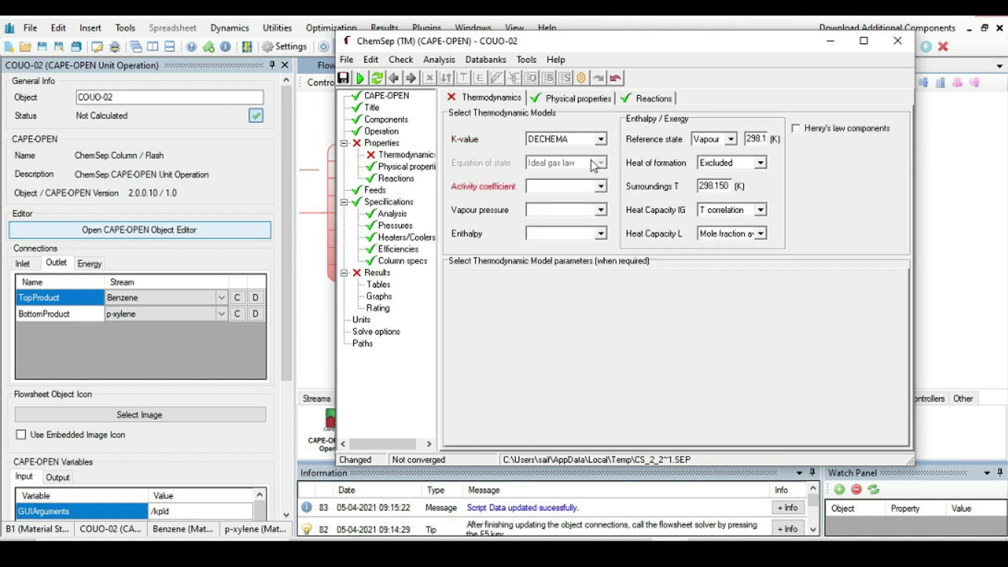
click(603, 186)
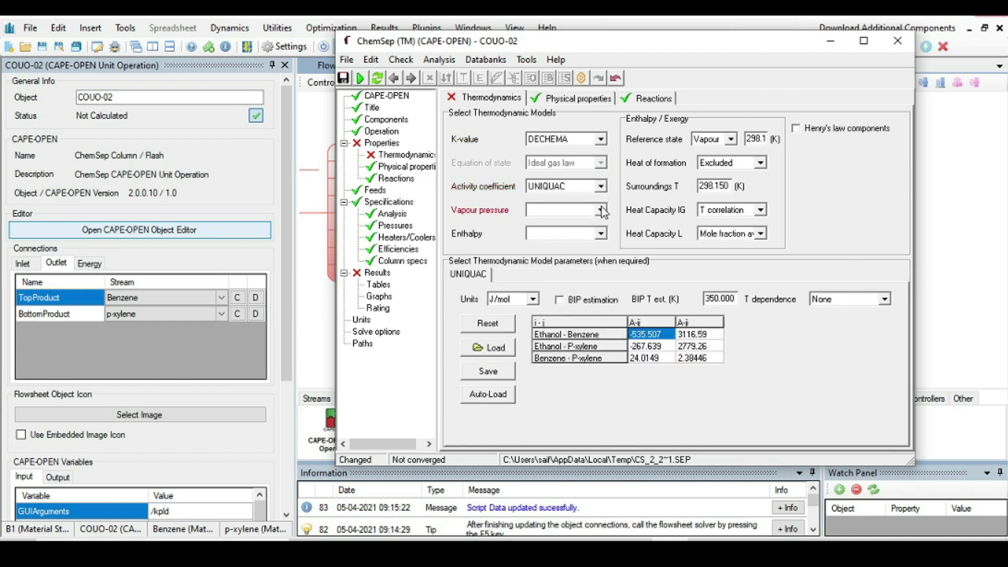
click(600, 210)
click(585, 223)
click(601, 234)
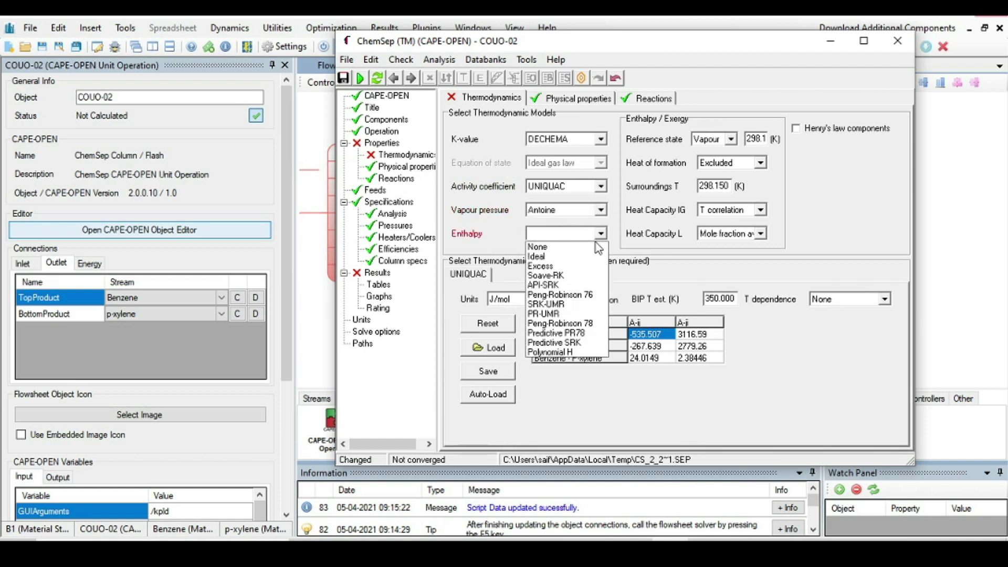
click(540, 247)
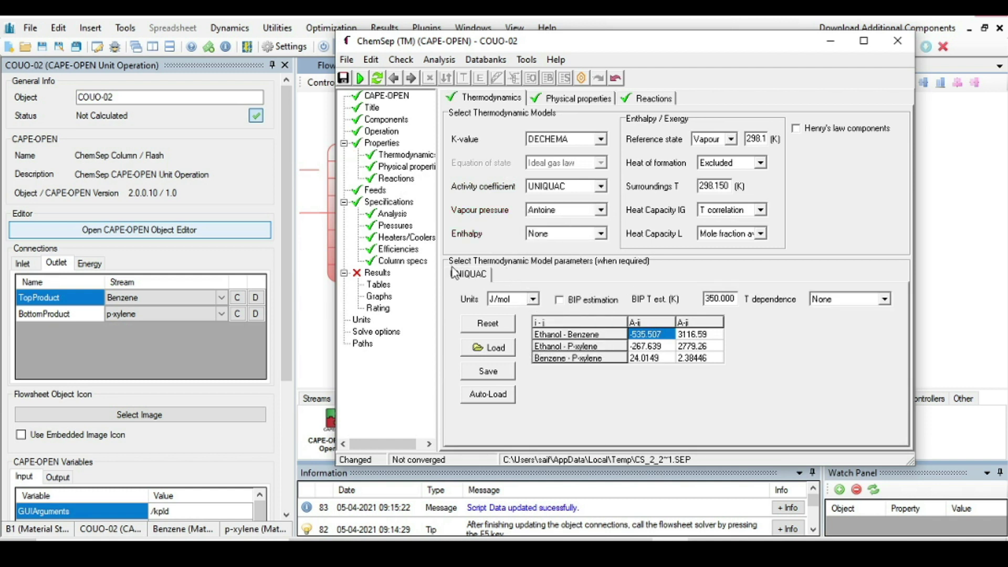
Set COUO-02's top specification to a reflux ratio of 6.14, as given in the Word problem statement.
click(395, 261)
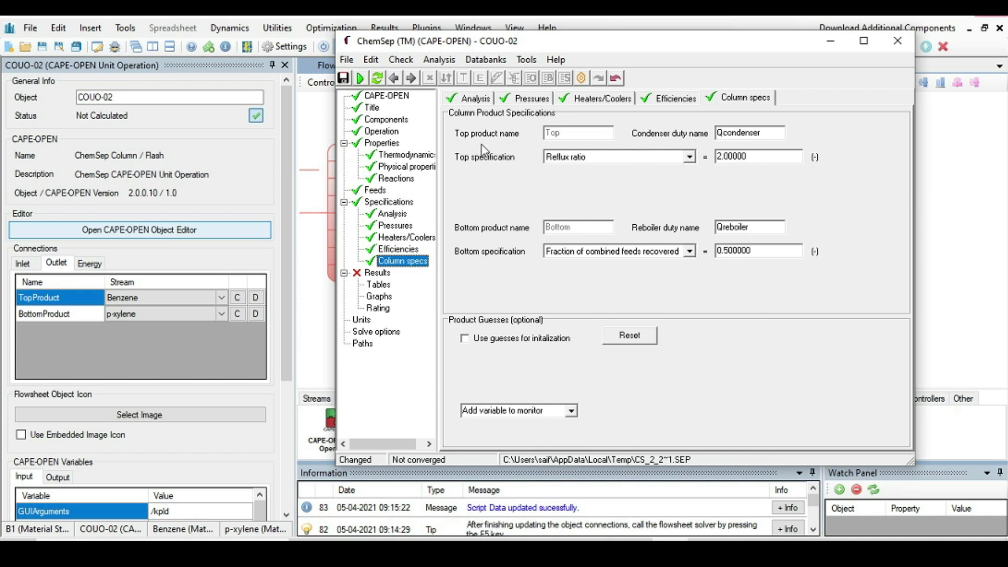
click(762, 162)
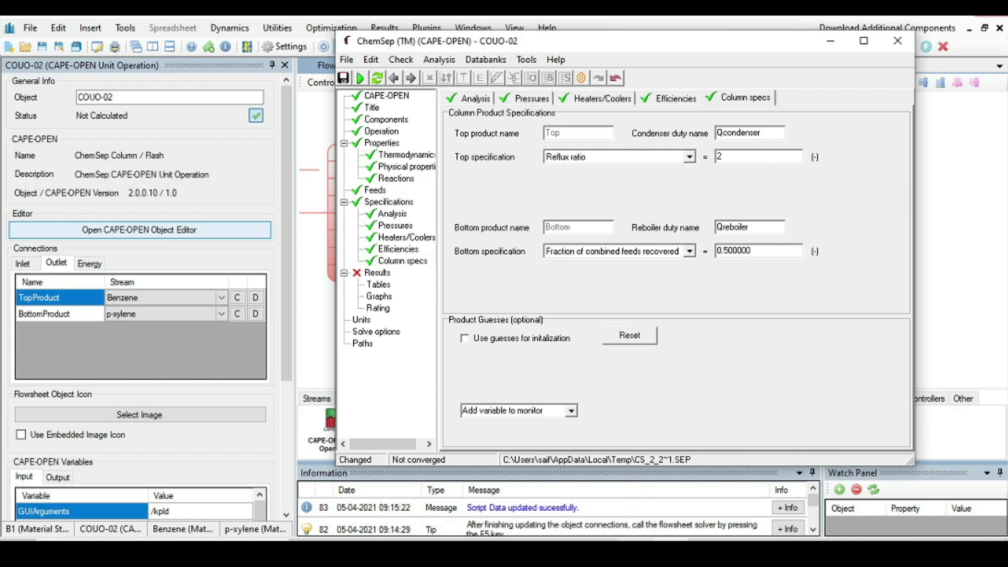
key(alt+Tab)
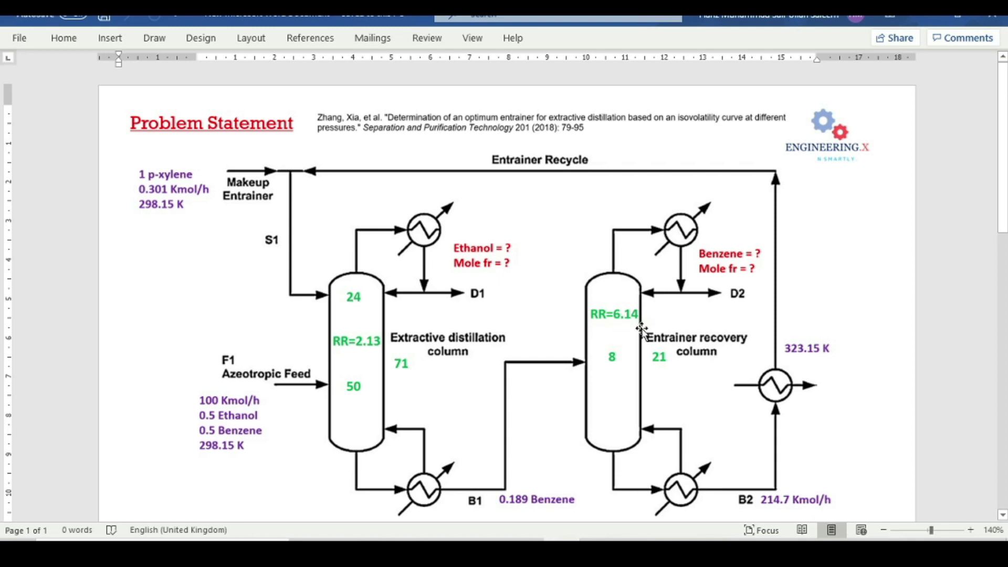
key(alt+Tab)
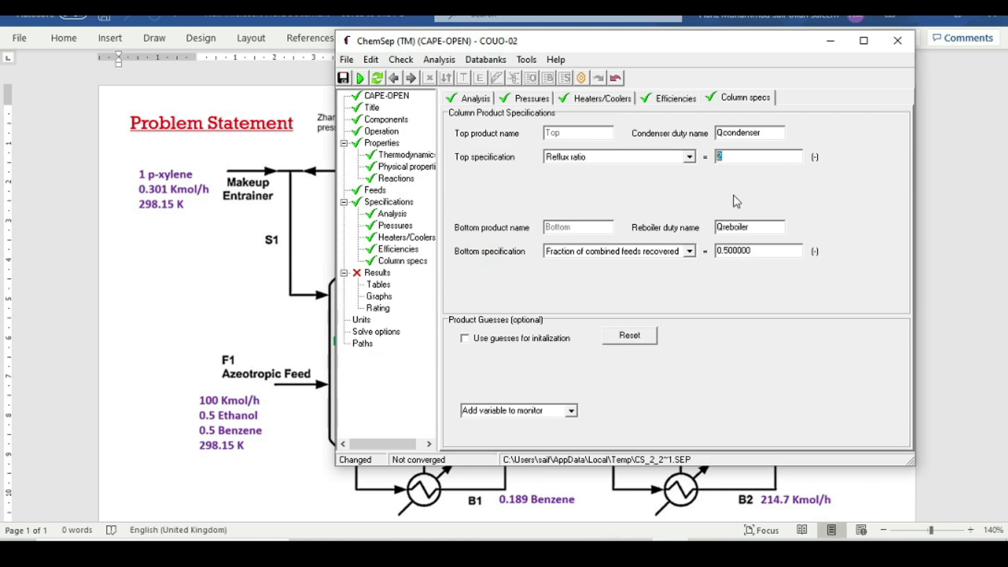
text(6.)
key(Return)
Specify COUO-02's bottom product flow rate as 0.059638 kmol/s, and close the ChemSep editor saving the input.
click(691, 255)
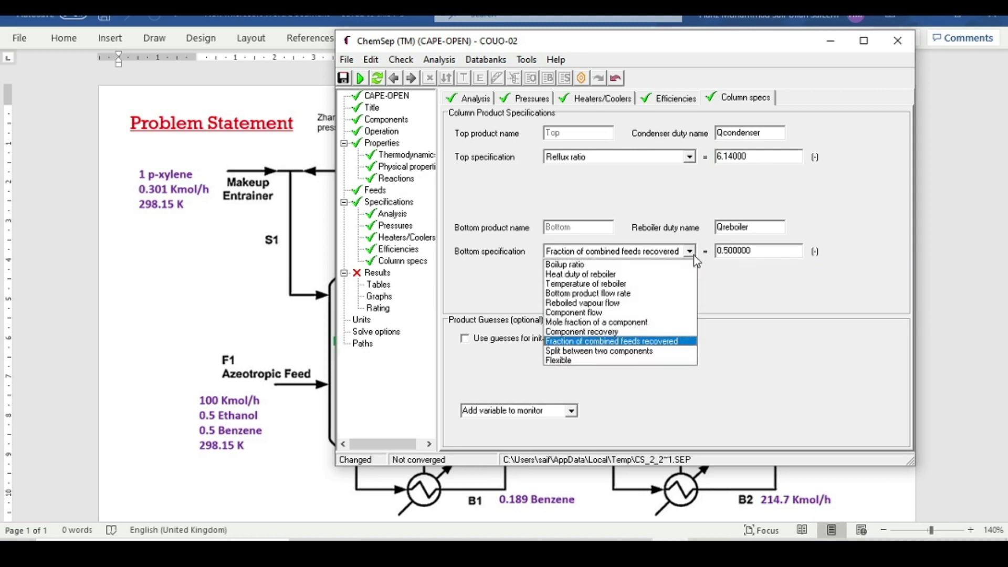
click(644, 295)
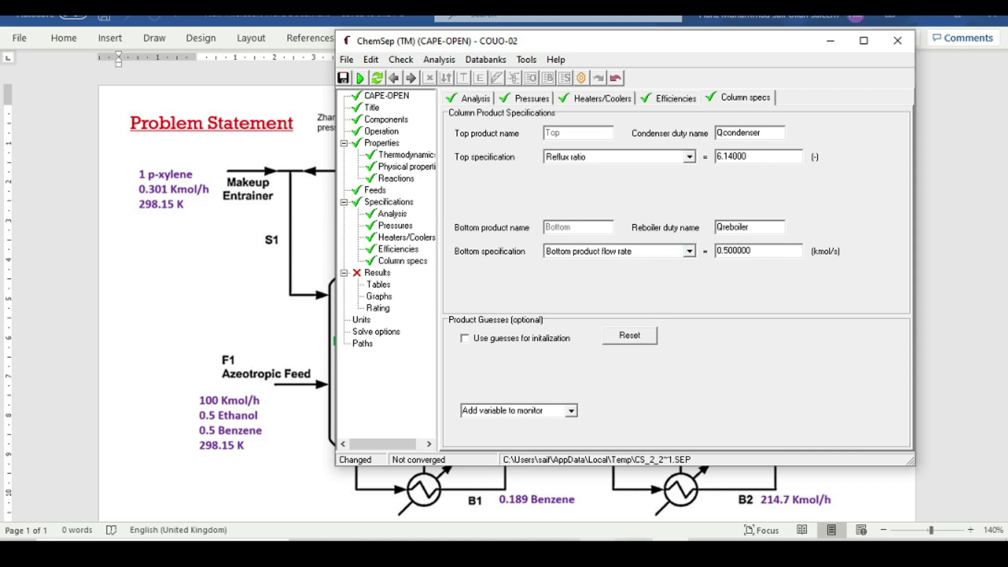
click(562, 549)
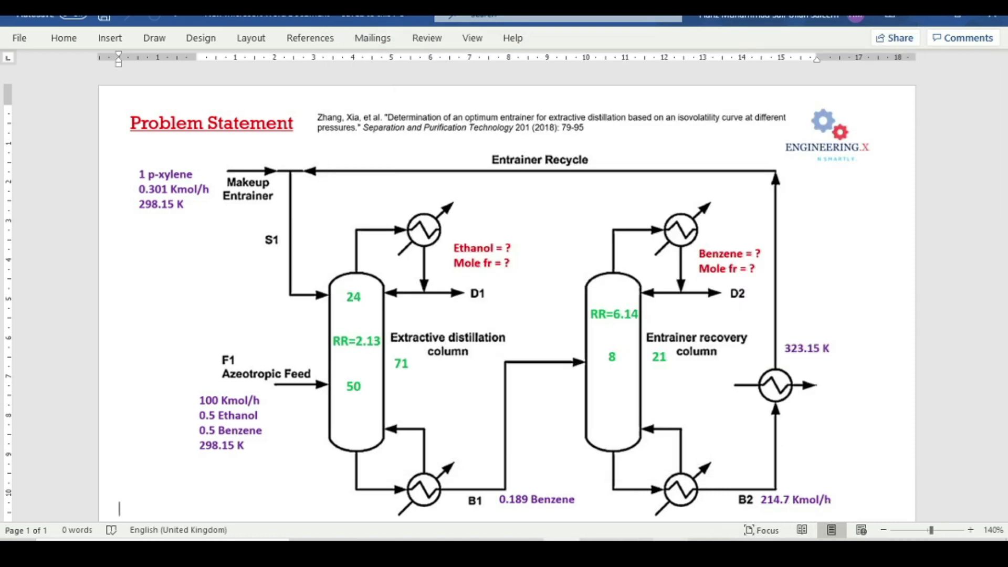
click(637, 549)
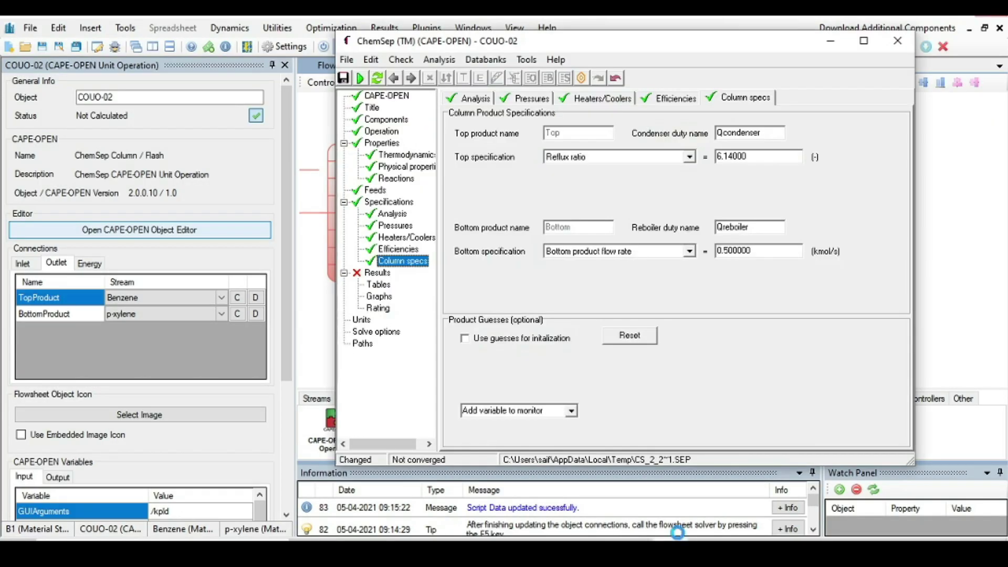
double_click(757, 255)
text(0.5)
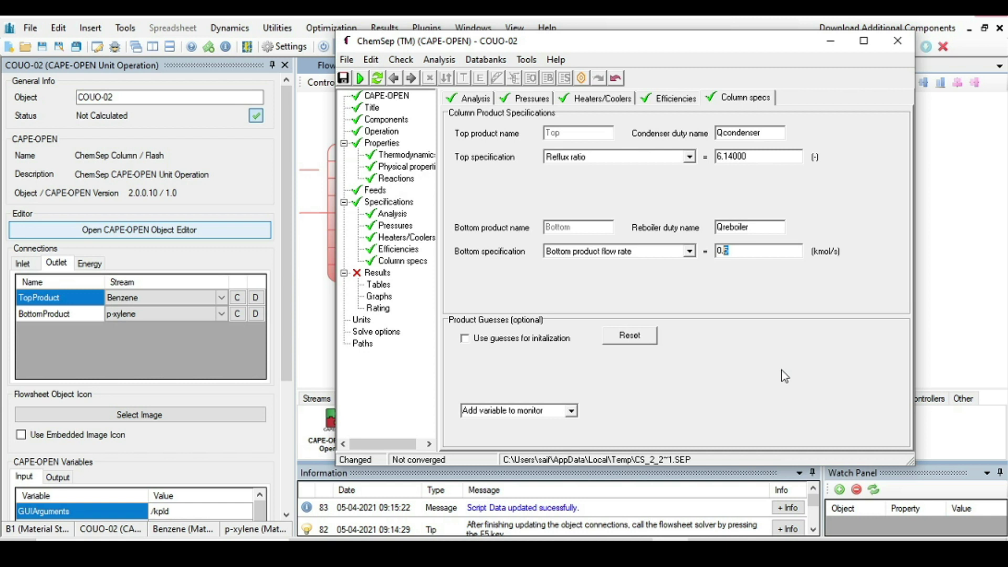
text(059638)
click(782, 371)
click(906, 48)
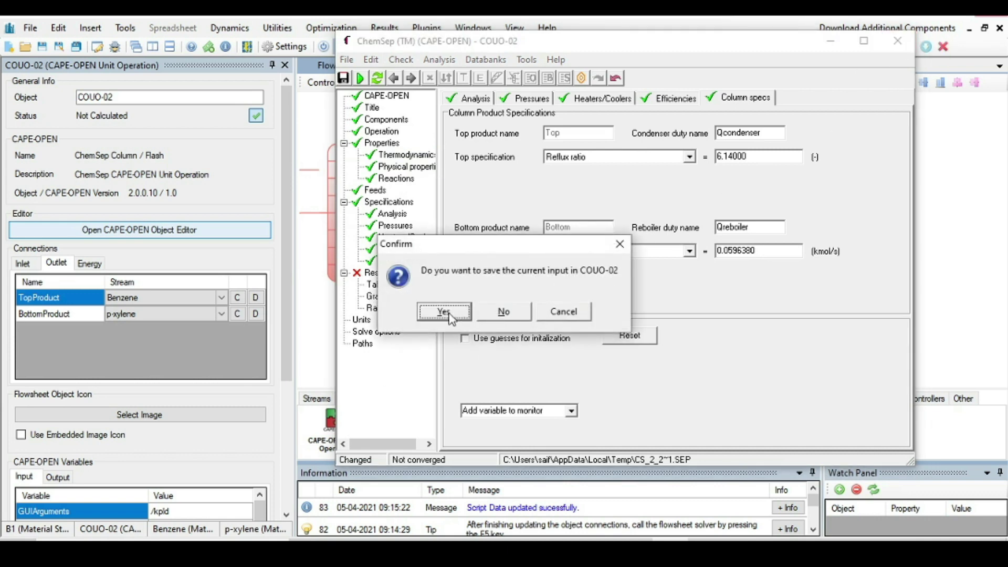
click(444, 313)
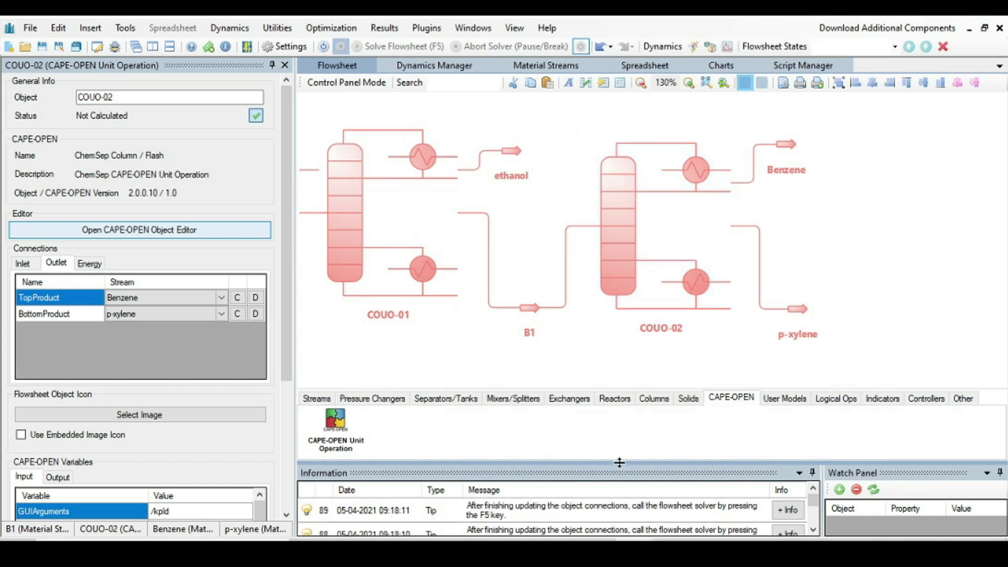
Add a cooler beyond COUO-02 with p-xylene as its inlet, and create new outlet and energy streams for it.
click(567, 401)
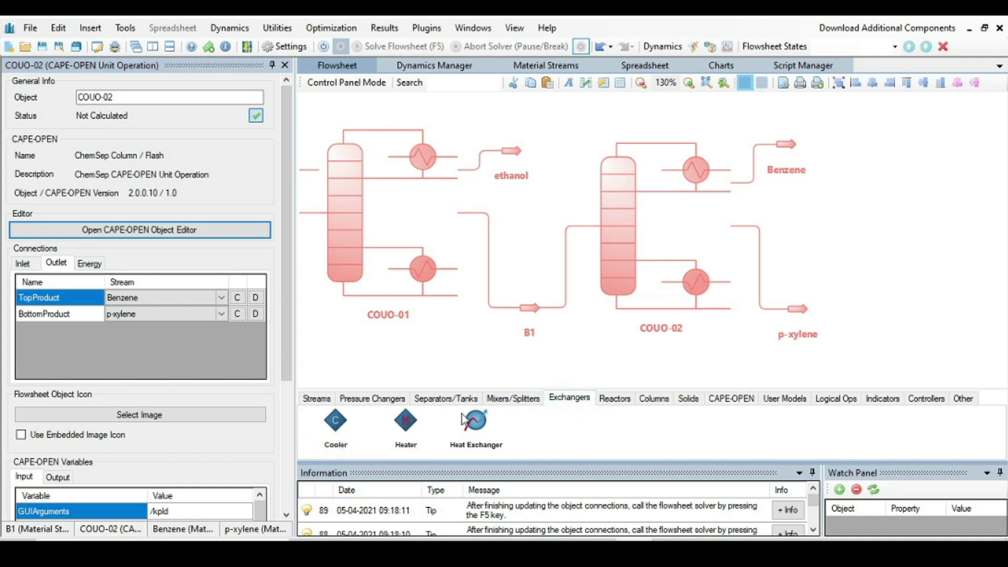
drag(335, 420, 837, 244)
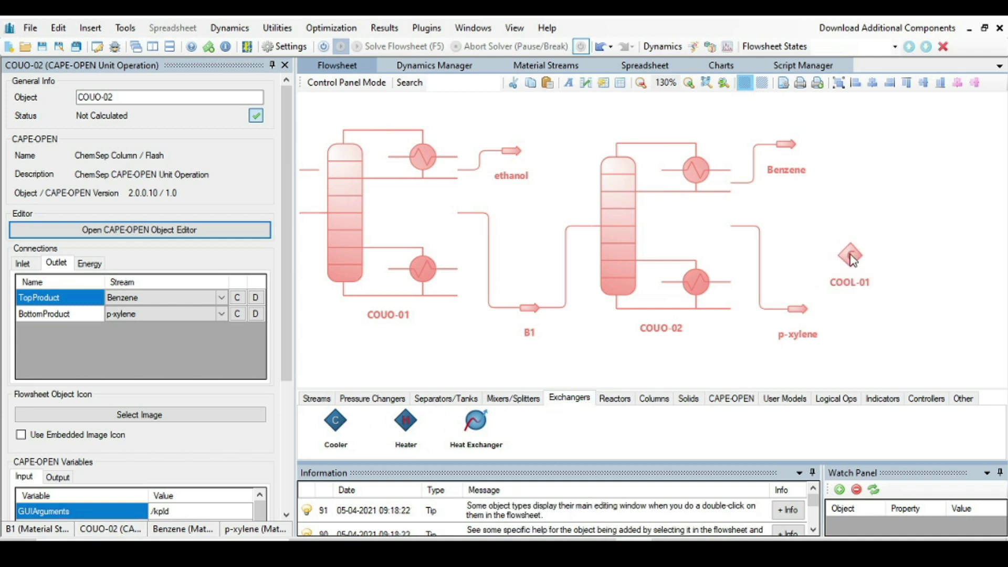
click(852, 259)
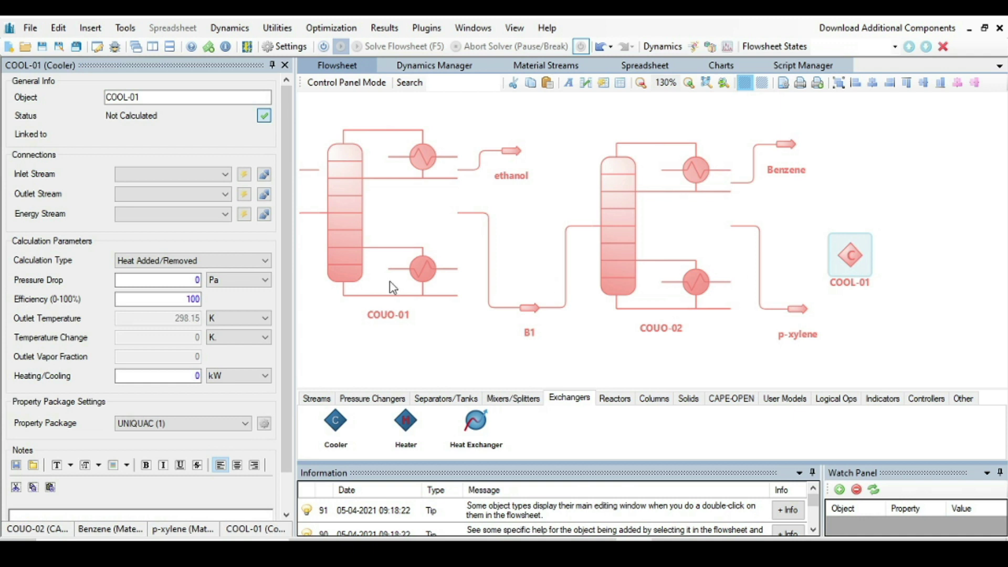
click(226, 175)
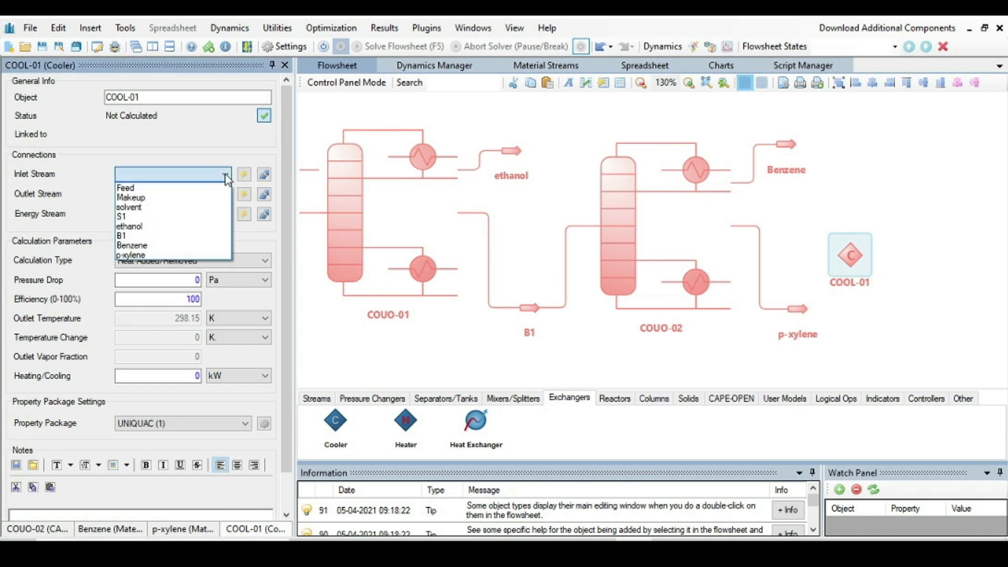
click(169, 257)
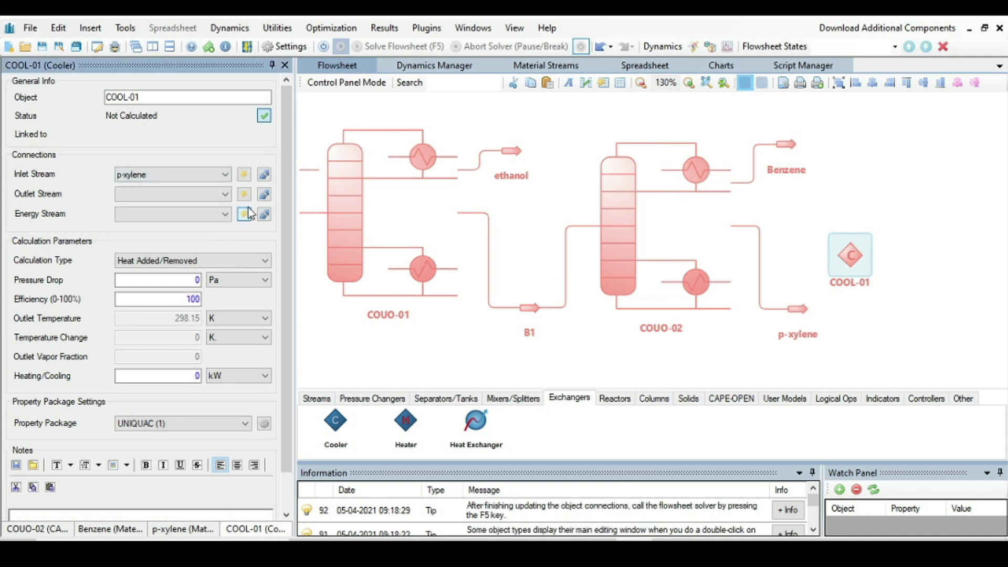
click(244, 193)
click(245, 216)
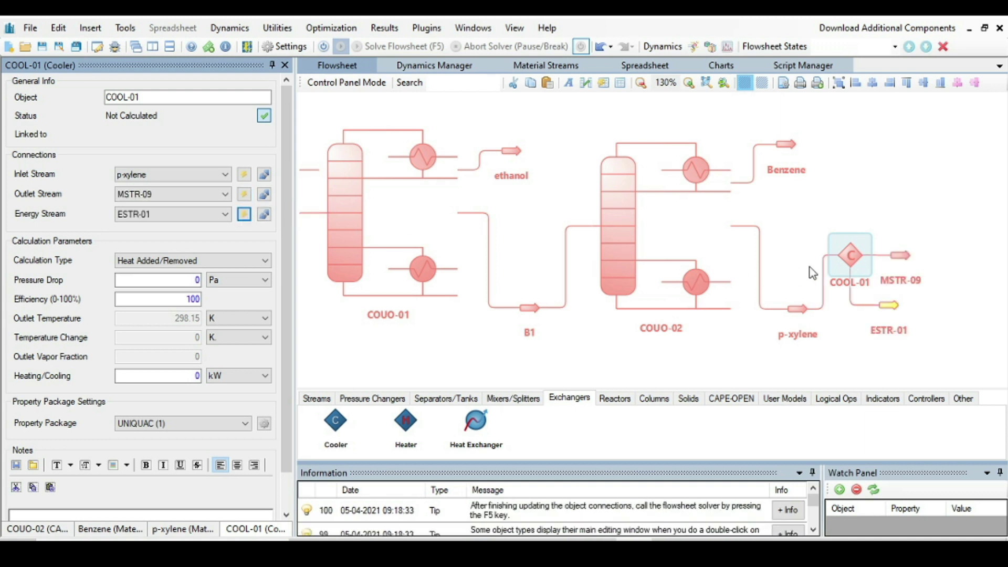
Move the cooler's outlet stream MSTR-09 above the Benzene stream and flip it horizontally.
drag(901, 256, 865, 113)
right_click(866, 120)
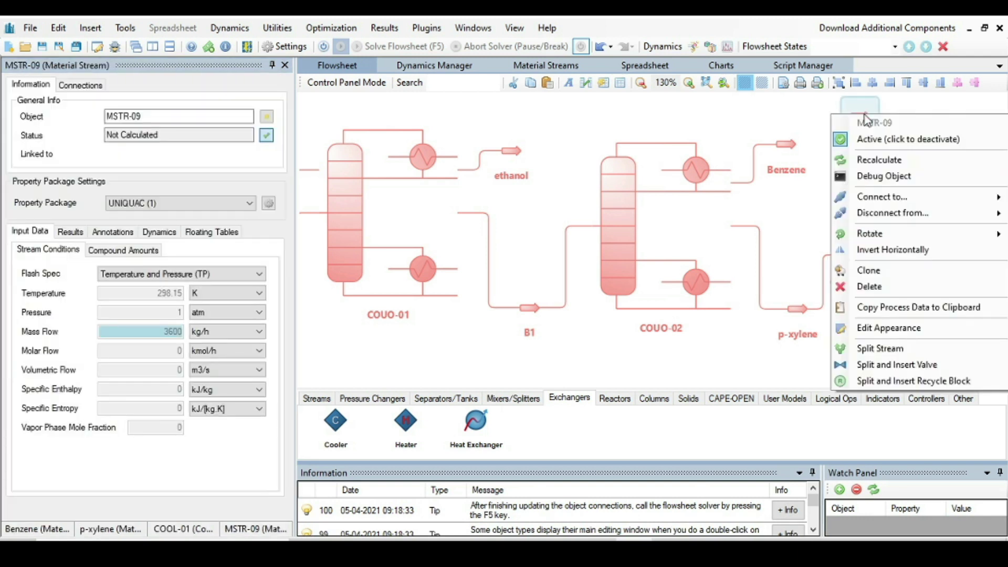
click(859, 252)
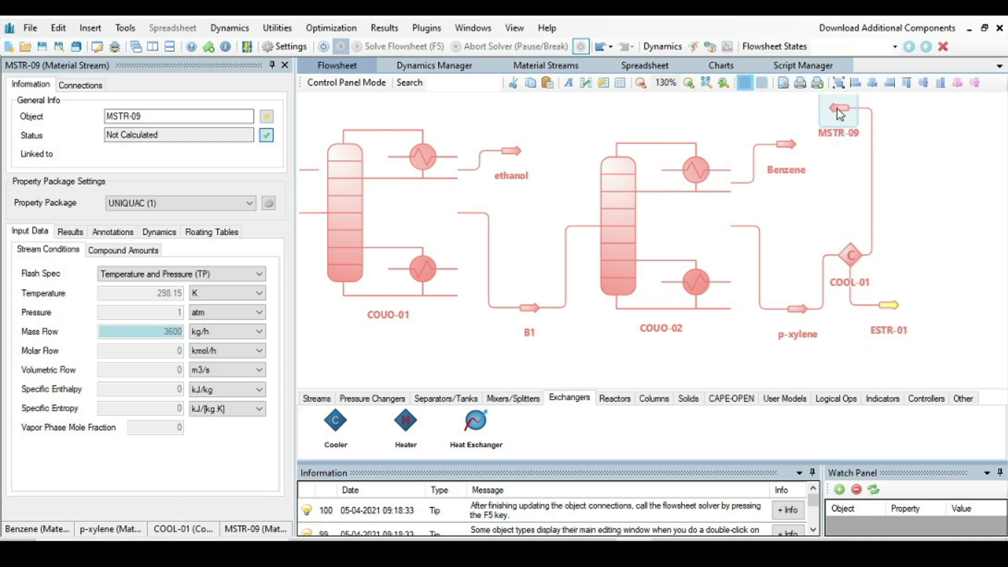
Set COOL-01's calculation type to Outlet Temperature with an outlet temperature of 323.15 K, as given in the Word problem statement.
click(852, 257)
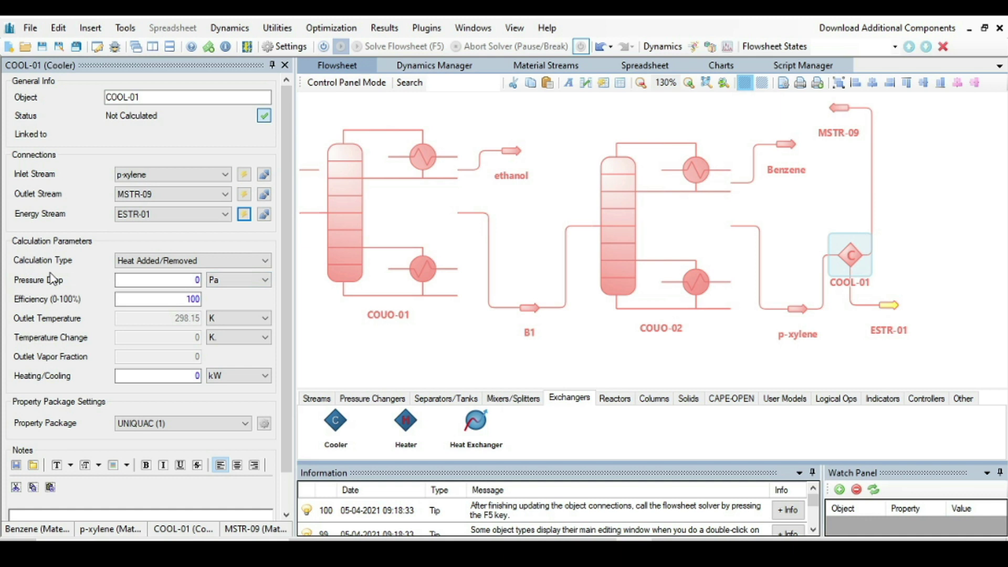
click(263, 262)
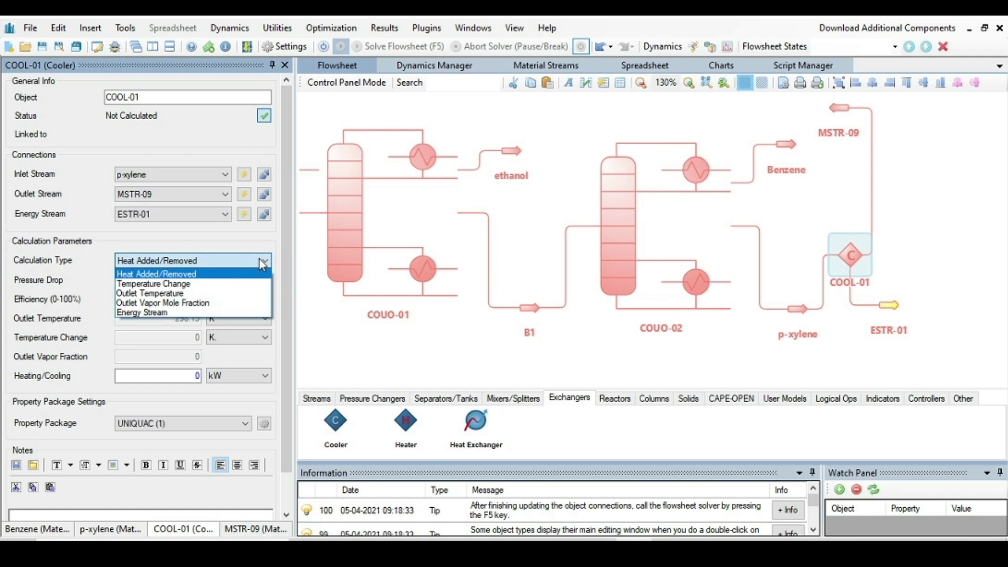
click(164, 298)
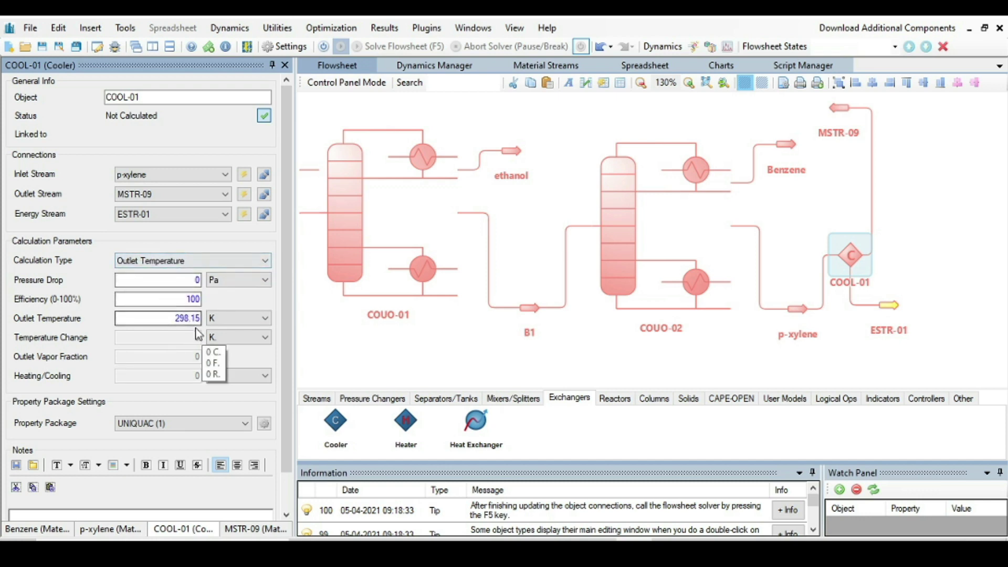
key(alt+Tab)
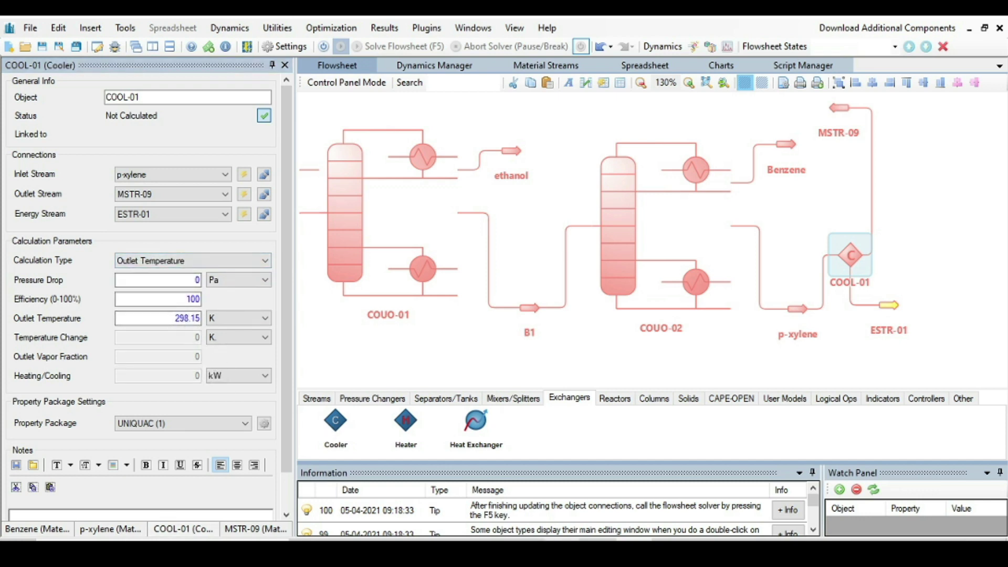
key(alt+Tab)
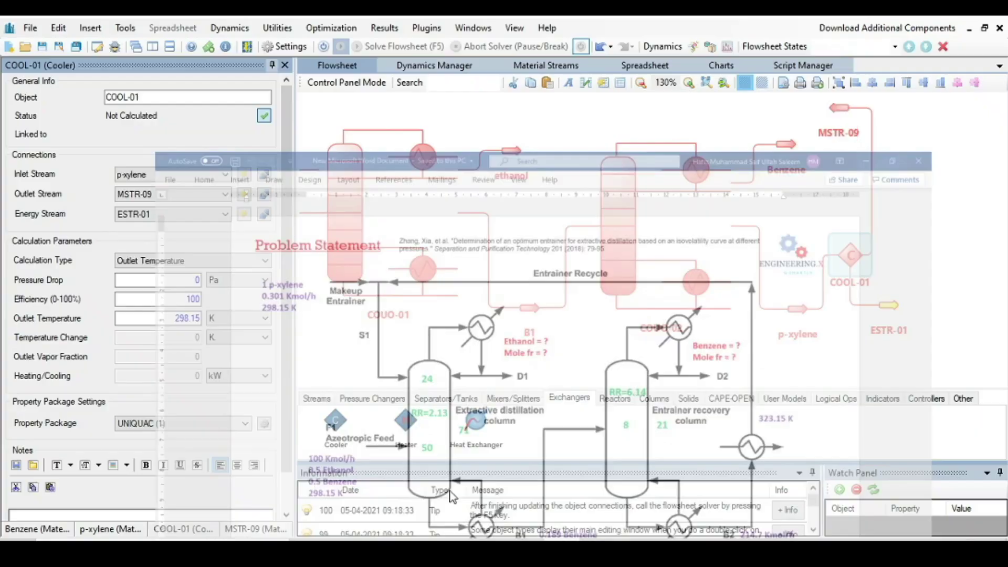
click(185, 318)
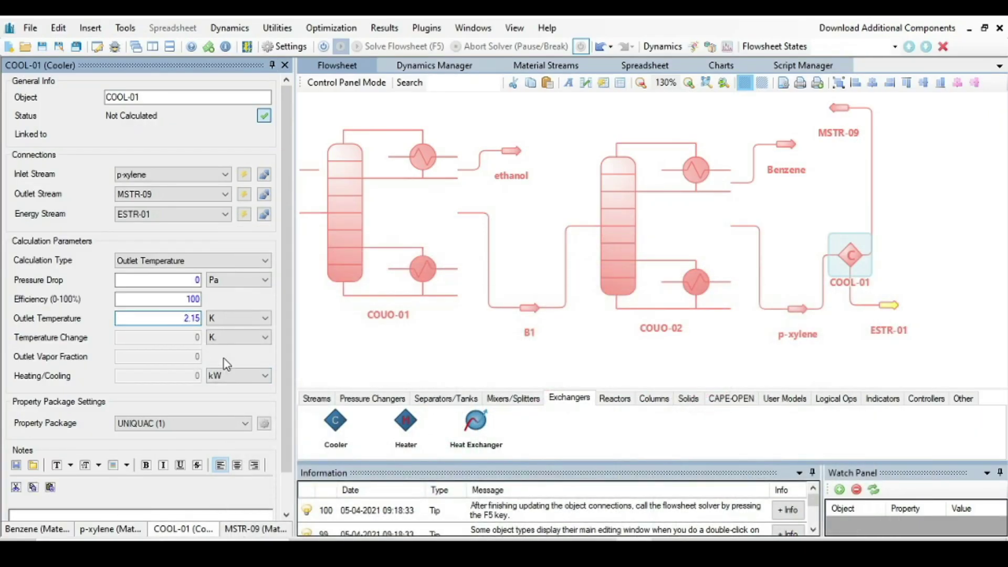
text(323)
key(Return)
click(392, 348)
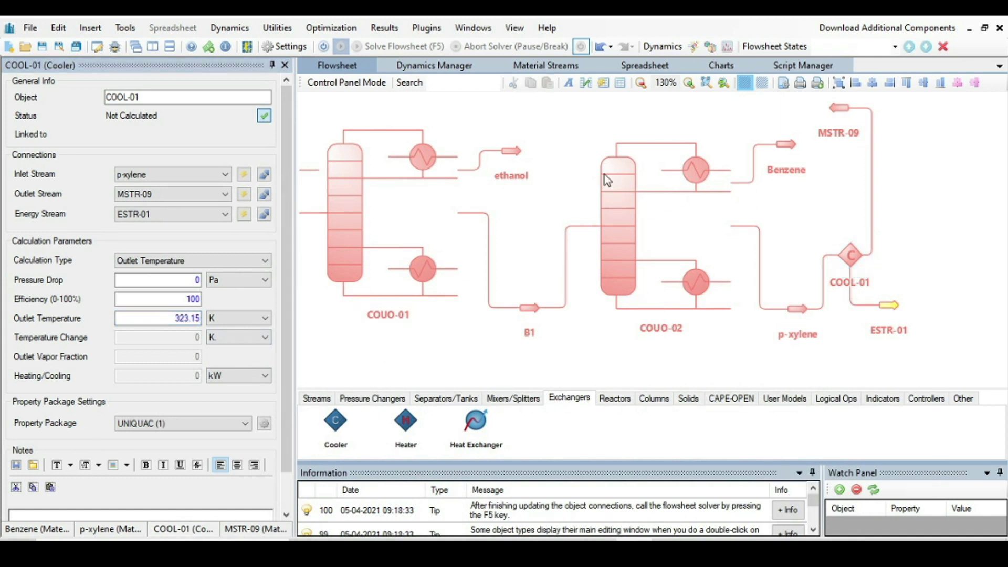
Add a recycle block above the columns with MSTR-09 as its inlet stream and solvent as its outlet stream.
drag(575, 175, 586, 205)
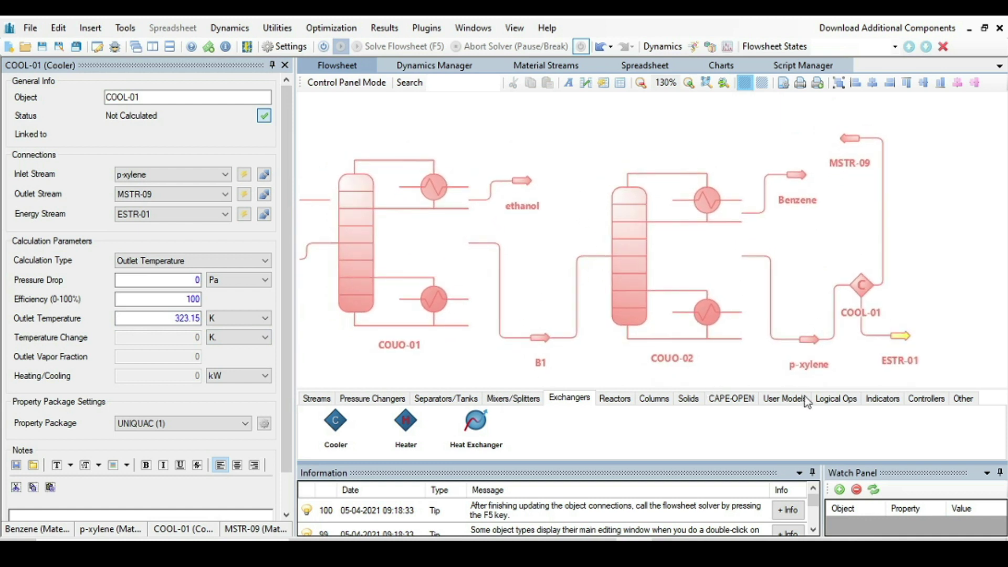
click(837, 399)
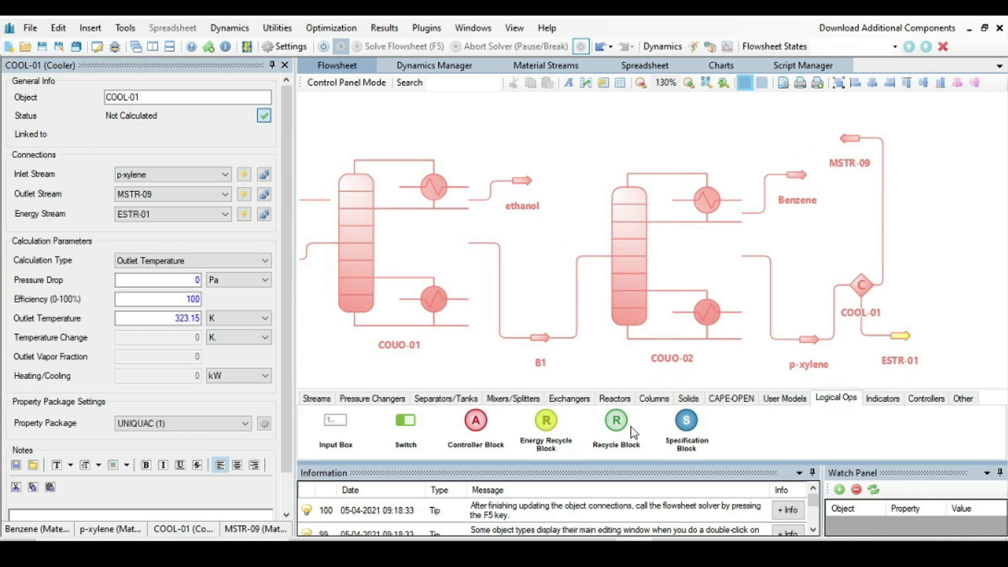
drag(617, 435, 534, 107)
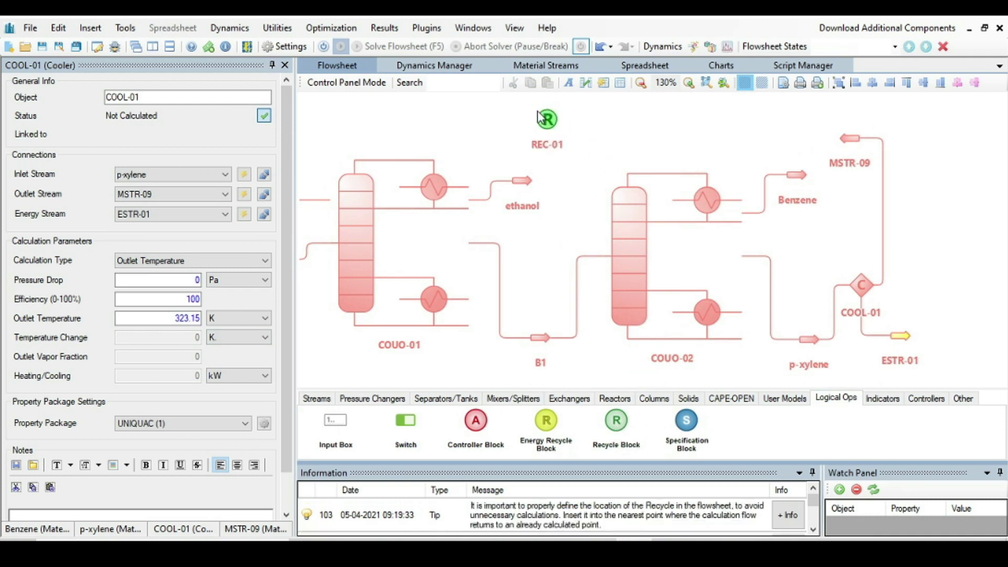
click(548, 123)
click(238, 176)
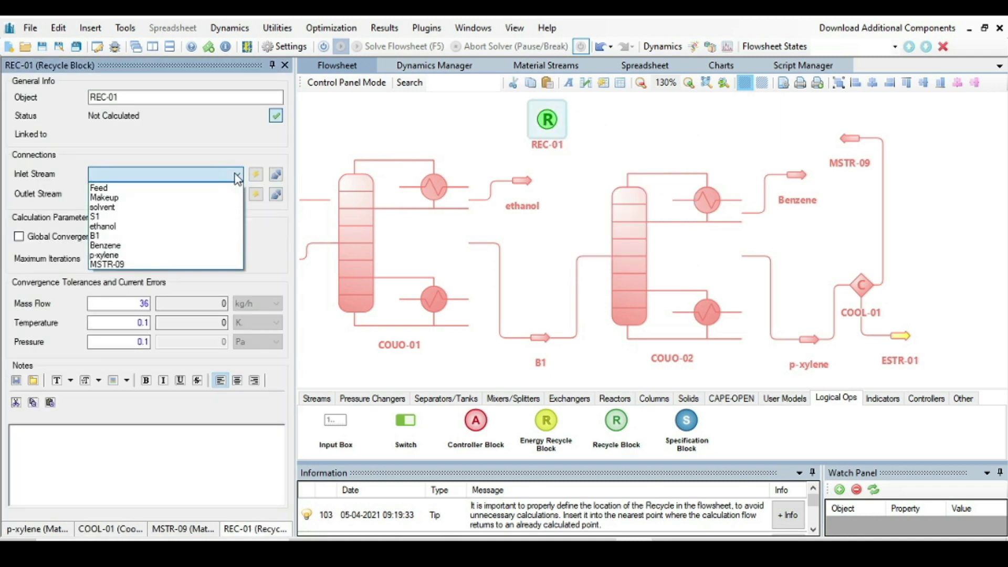
click(151, 265)
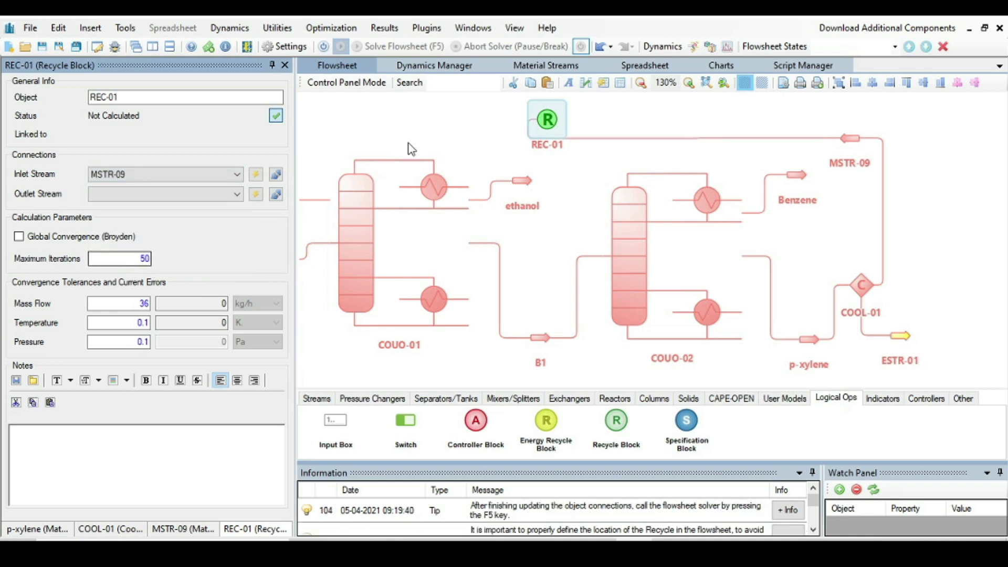
click(234, 194)
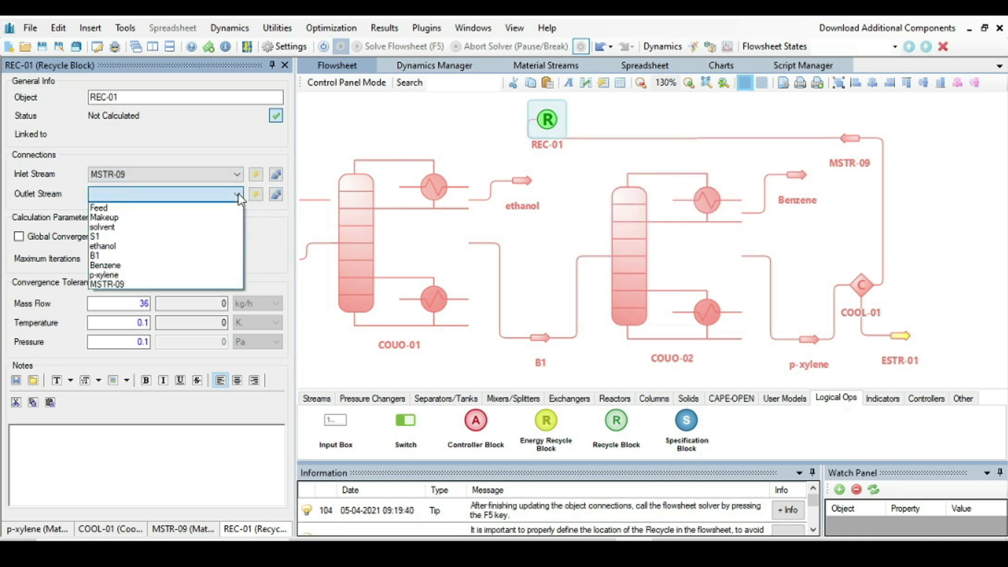
click(187, 227)
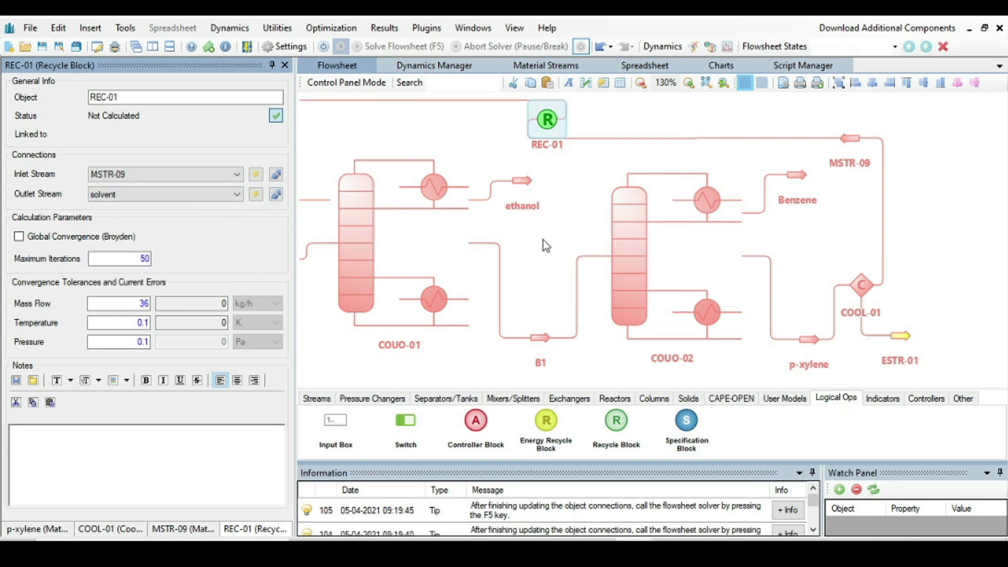
Flip the recycle block REC-01 horizontally and move it above COUO-01, between the solvent and ethanol streams.
drag(543, 240, 631, 240)
scroll(633, 246, down, 3)
mouse_move(653, 138)
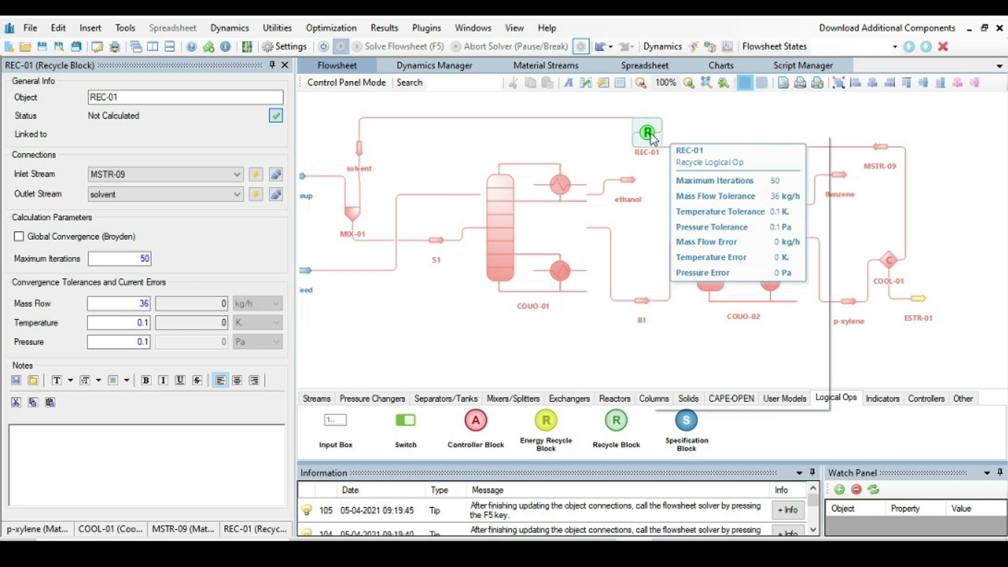
right_click(652, 136)
click(690, 255)
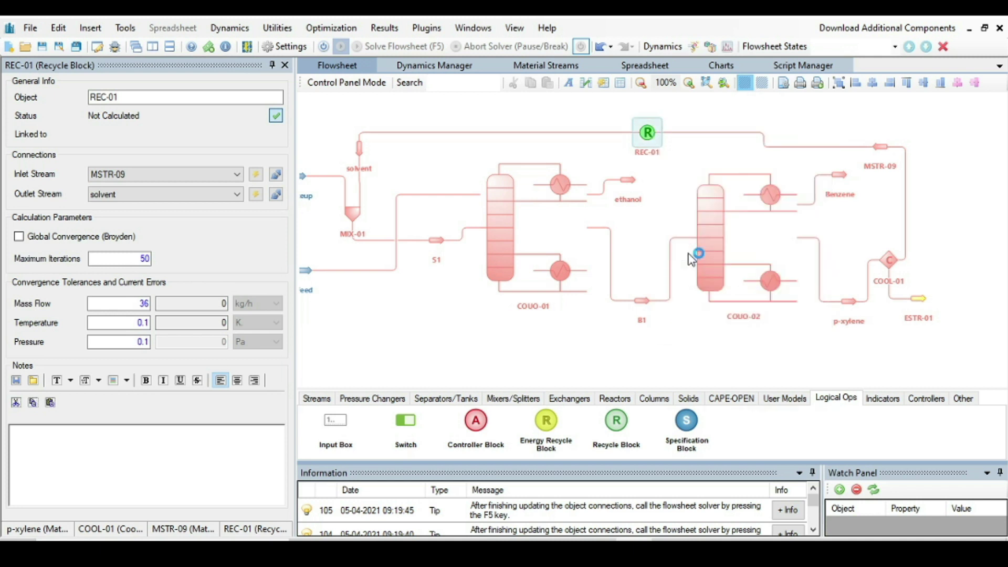
drag(649, 150, 480, 131)
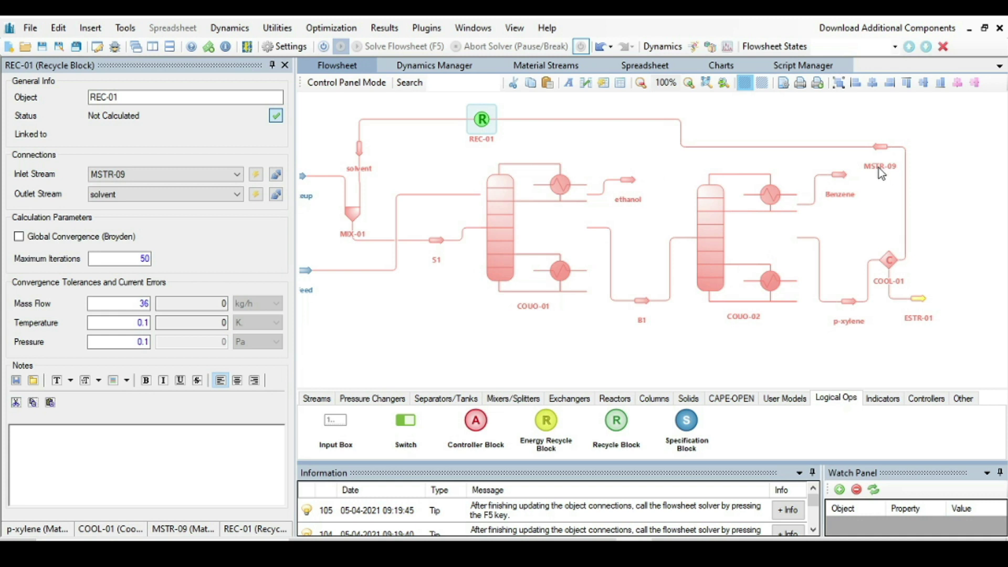
Set the Feed stream's molar flow to 100 kmol/h and check its compound amounts.
drag(433, 334, 451, 322)
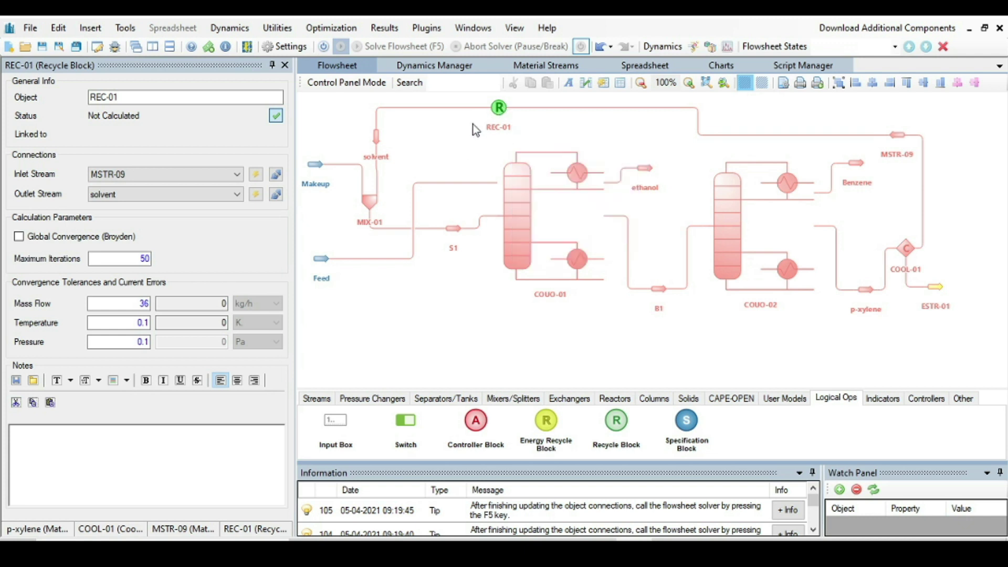
drag(431, 152, 491, 169)
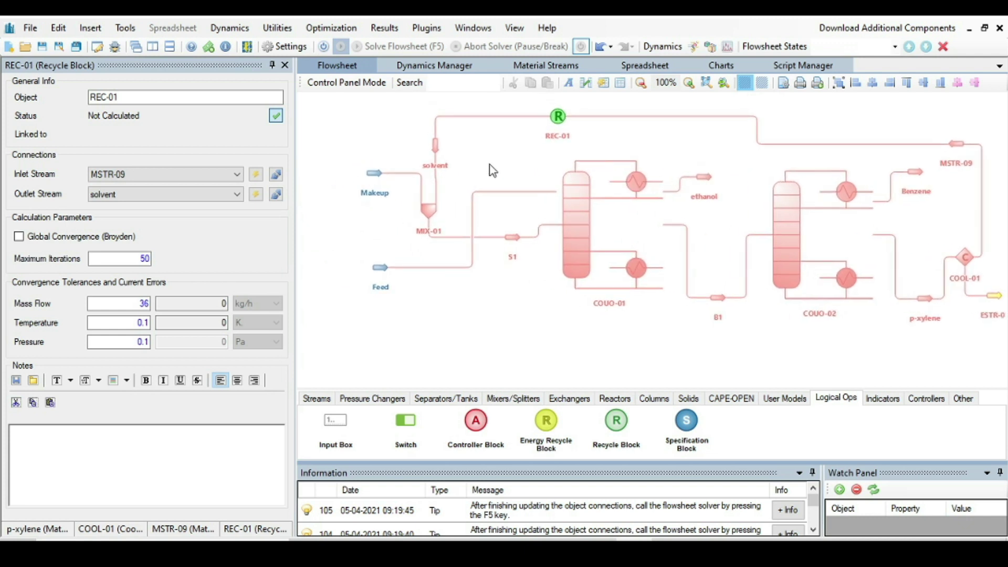
click(382, 271)
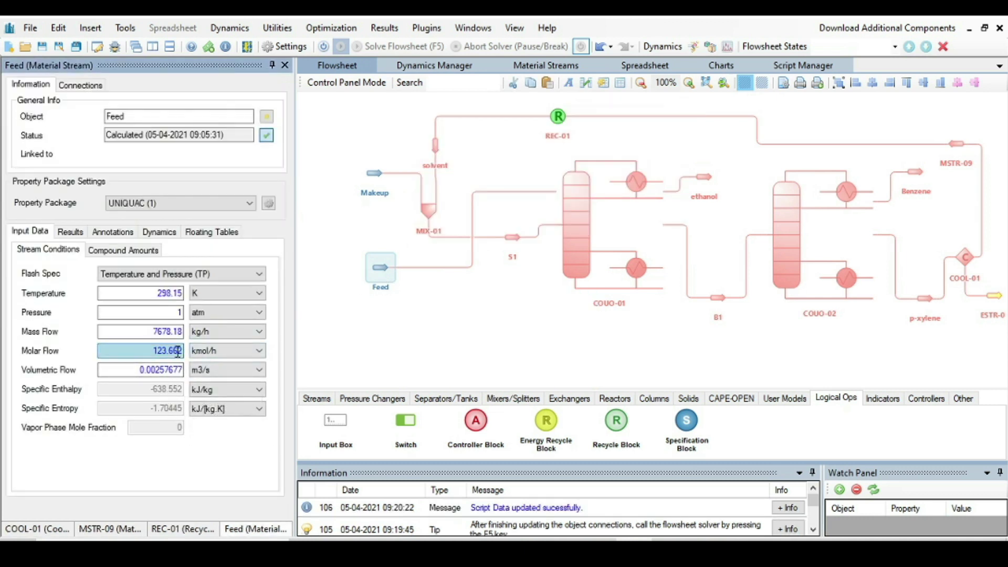
drag(182, 351, 150, 351)
text(1)
key(Return)
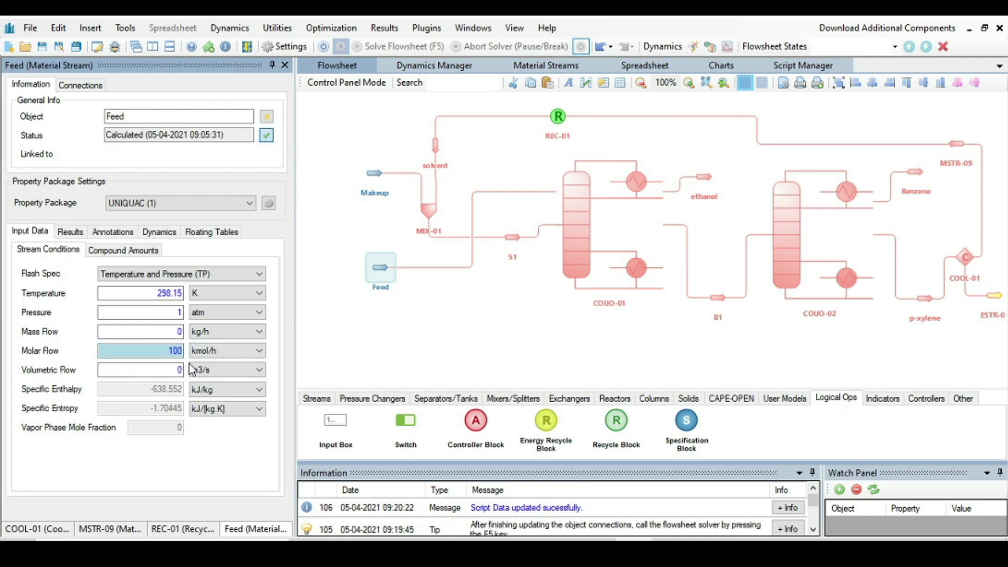
click(124, 250)
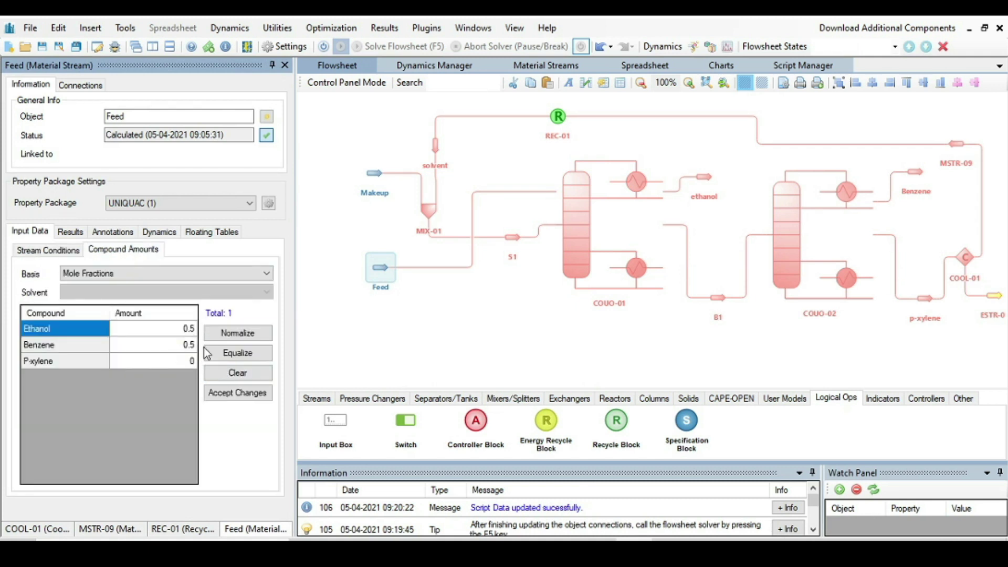
Set the Makeup stream's molar flow to 0.301 kmol/h.
click(378, 171)
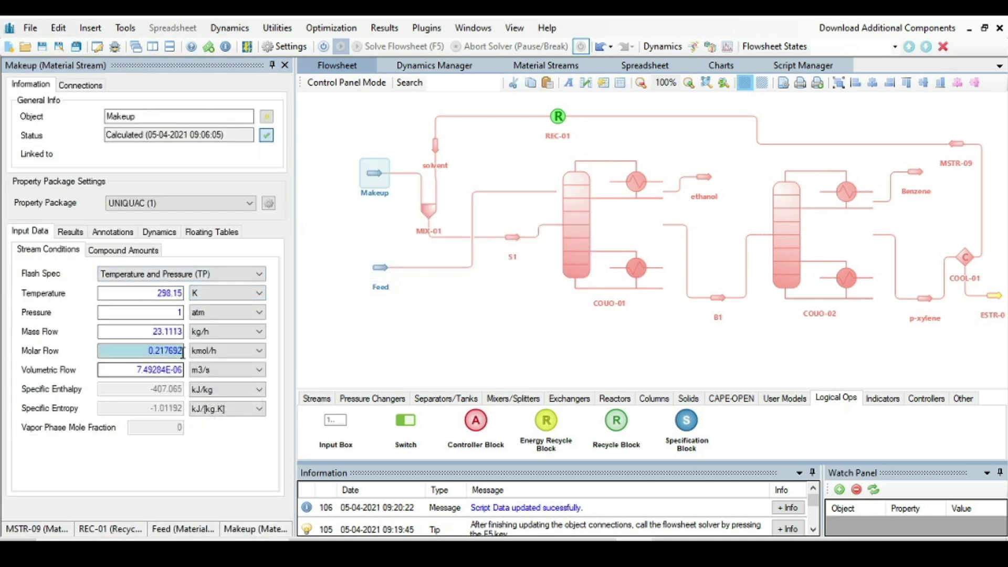
click(181, 351)
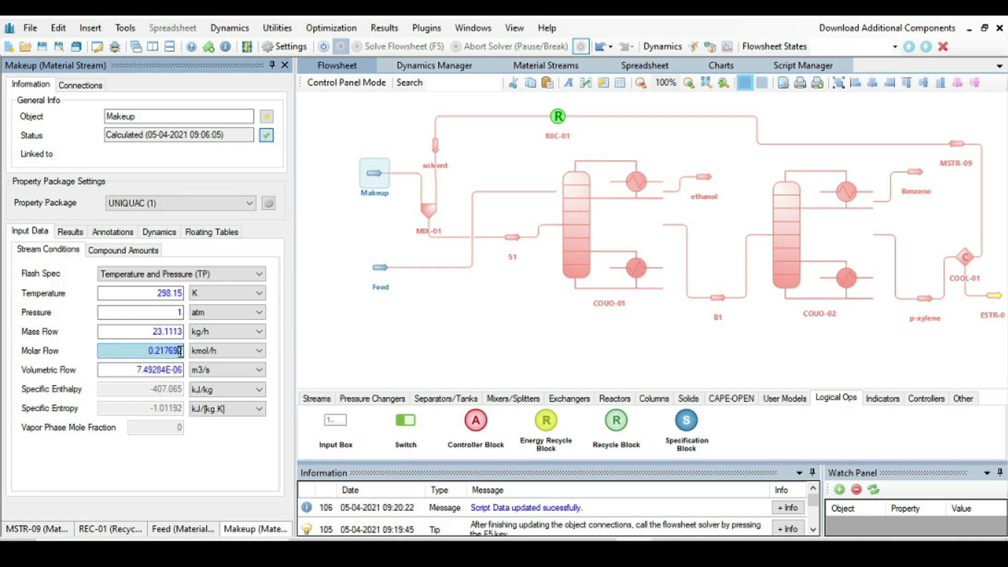
text(\)
key(ctrl+a)
key(BackSpace)
text(0.301)
key(Return)
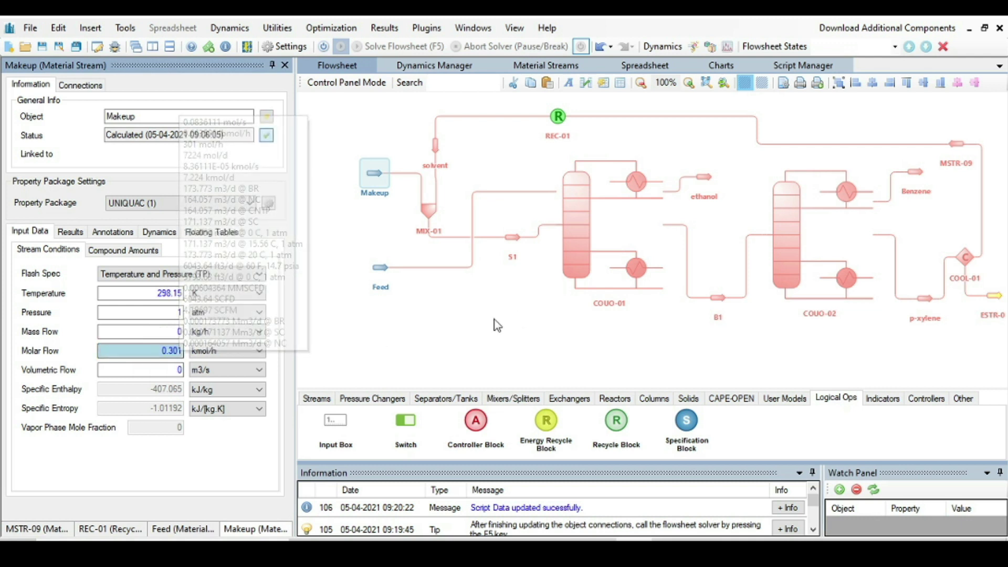
Set the solvent stream's mole fractions to 0 ethanol, 0 benzene and 1 p-xylene, accept them, and return to its stream conditions.
click(436, 152)
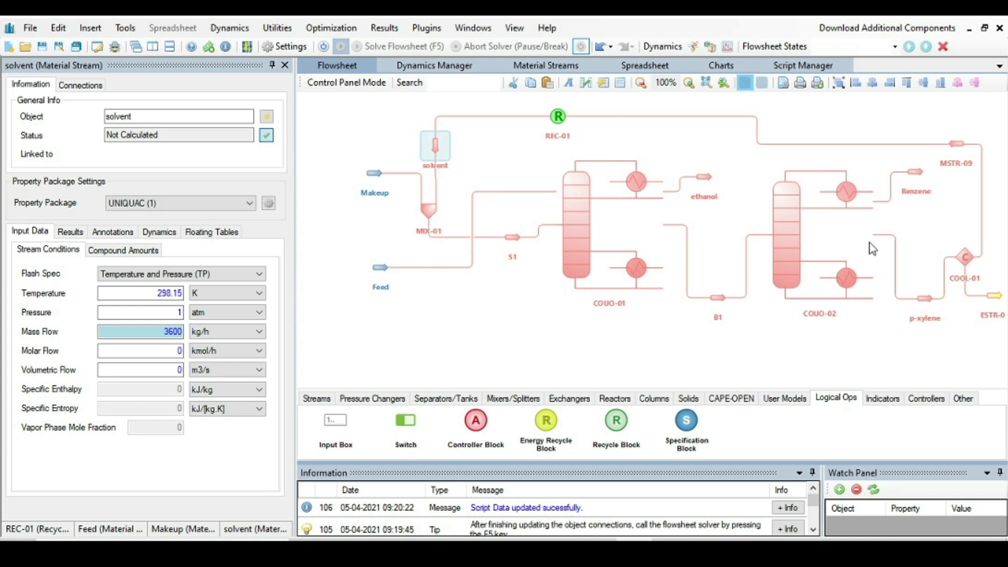
drag(856, 351, 828, 345)
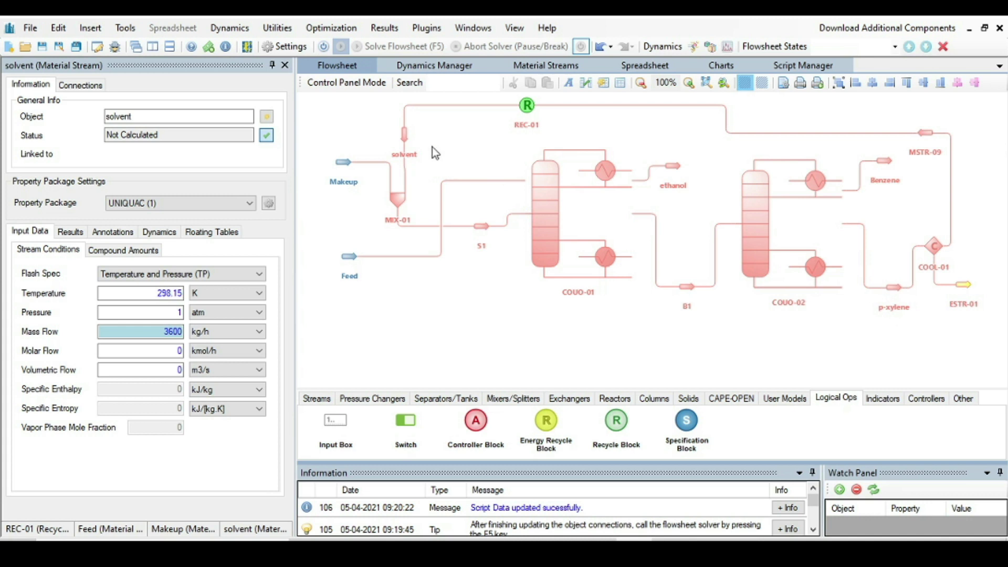
click(407, 136)
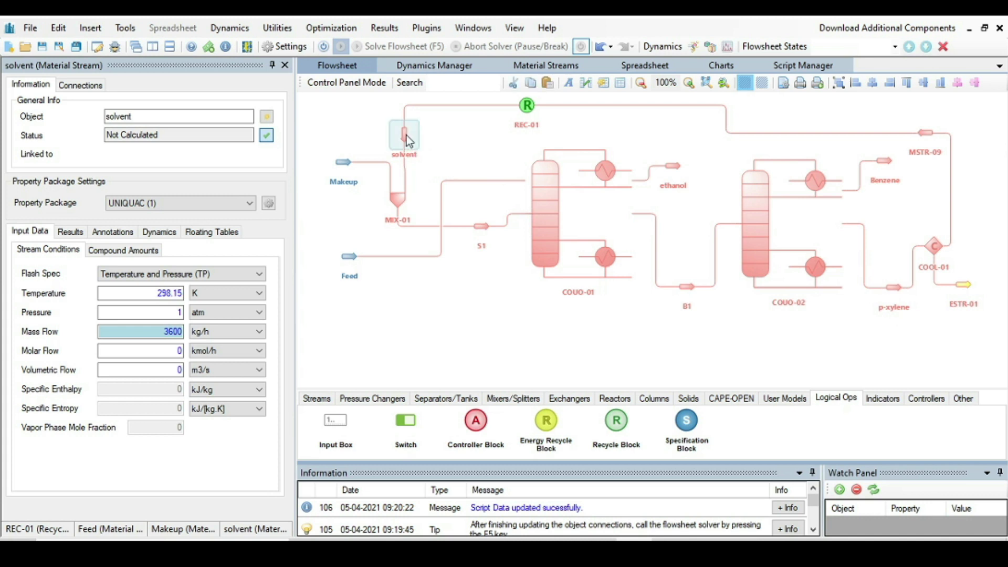
click(125, 250)
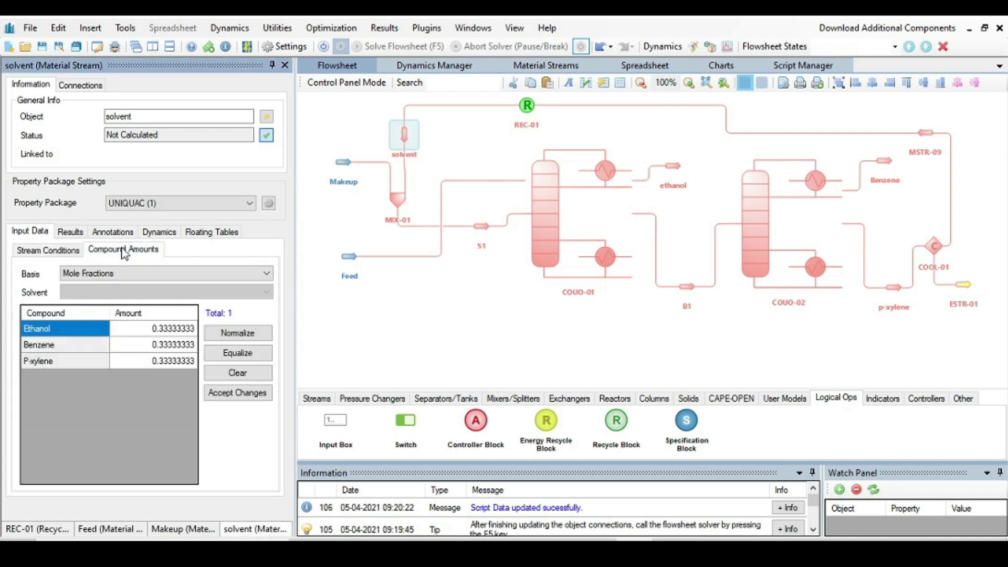
click(191, 329)
text(0)
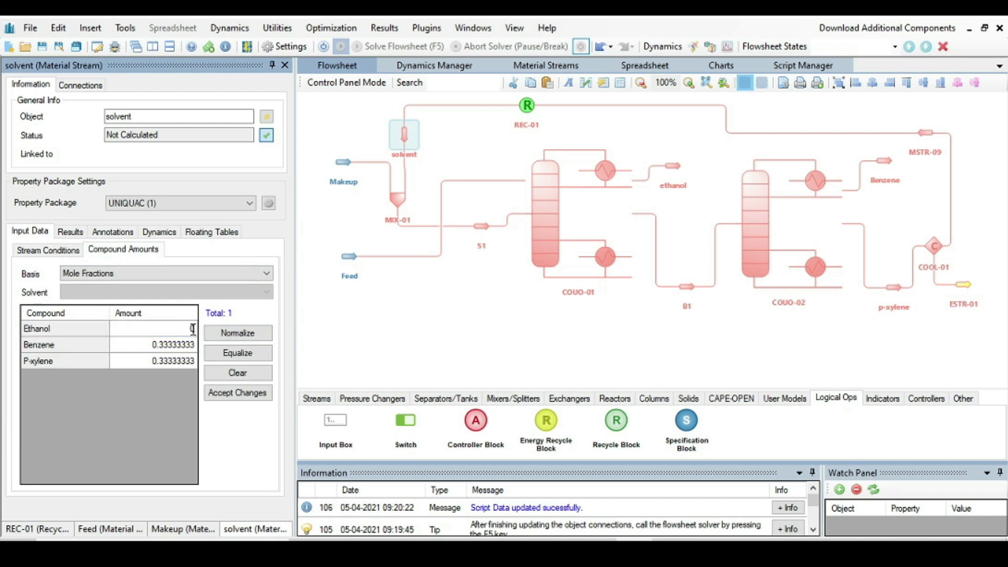
key(Return)
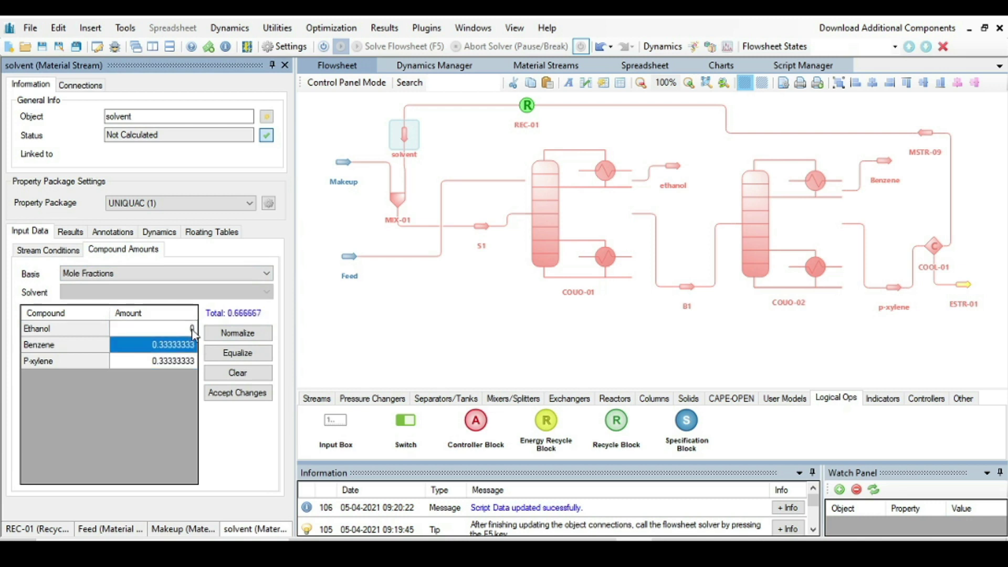
text(0)
key(Return)
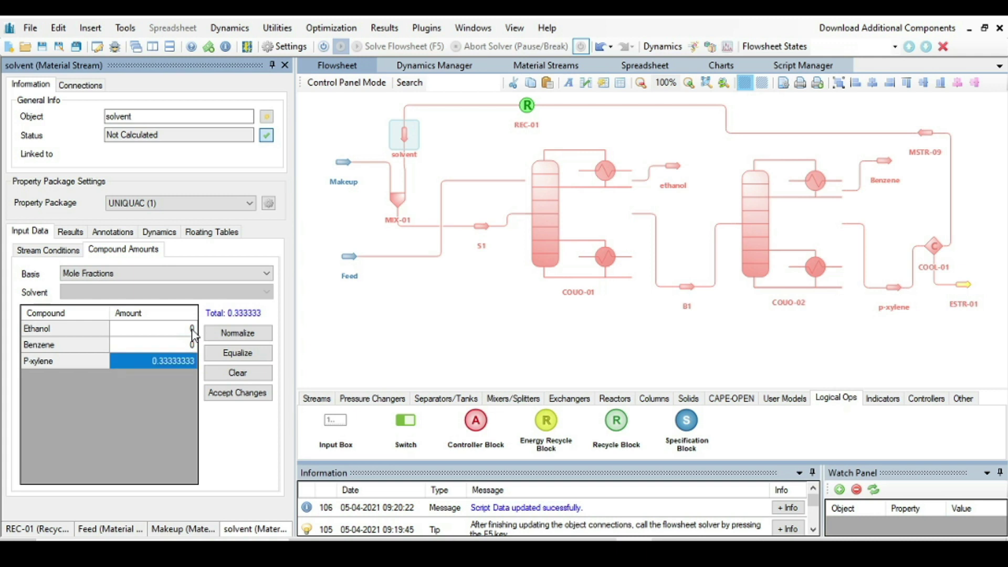
text(1)
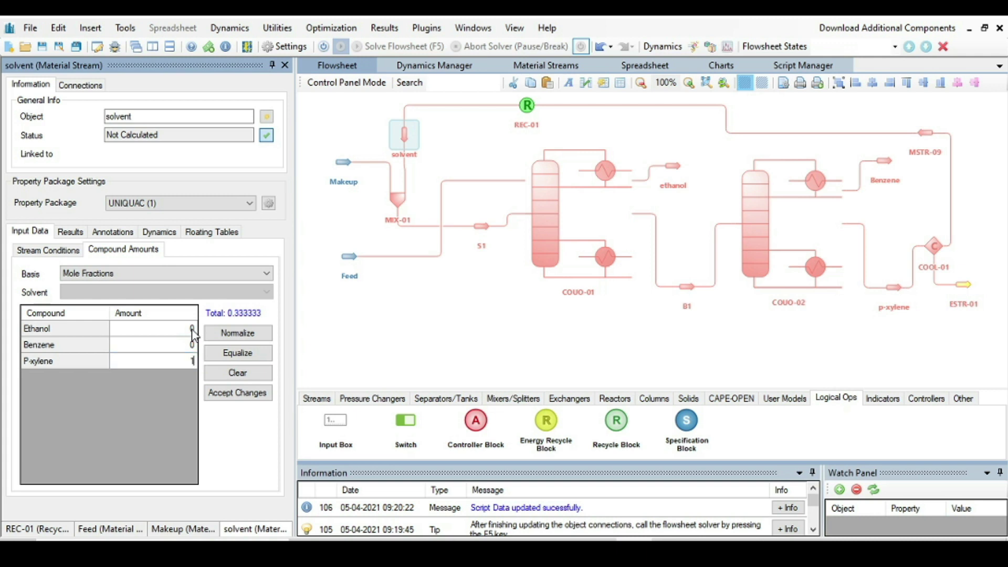
click(235, 394)
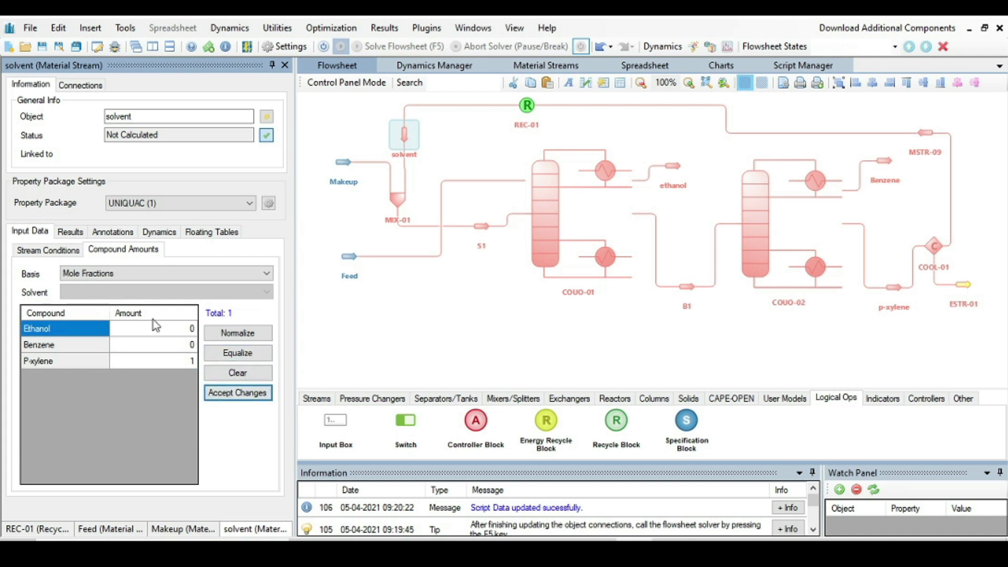
click(59, 251)
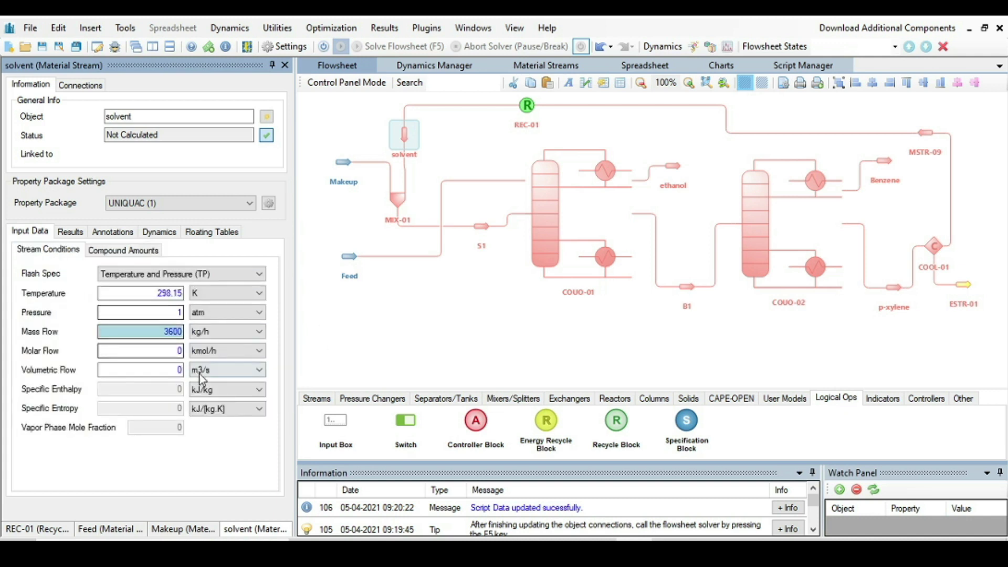
Set the solvent stream's molar flow to 200 kmol/h.
click(181, 351)
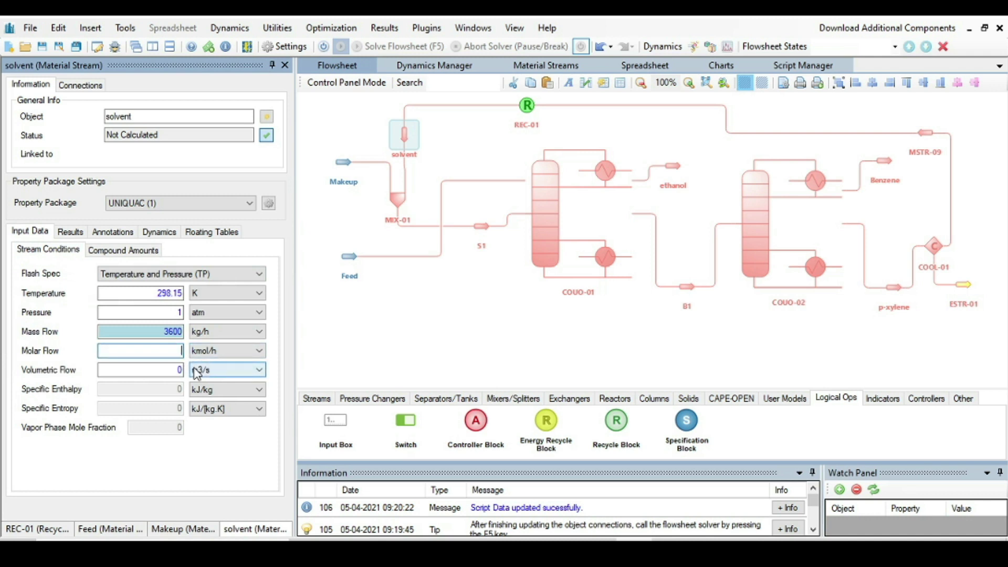
text(200)
key(Return)
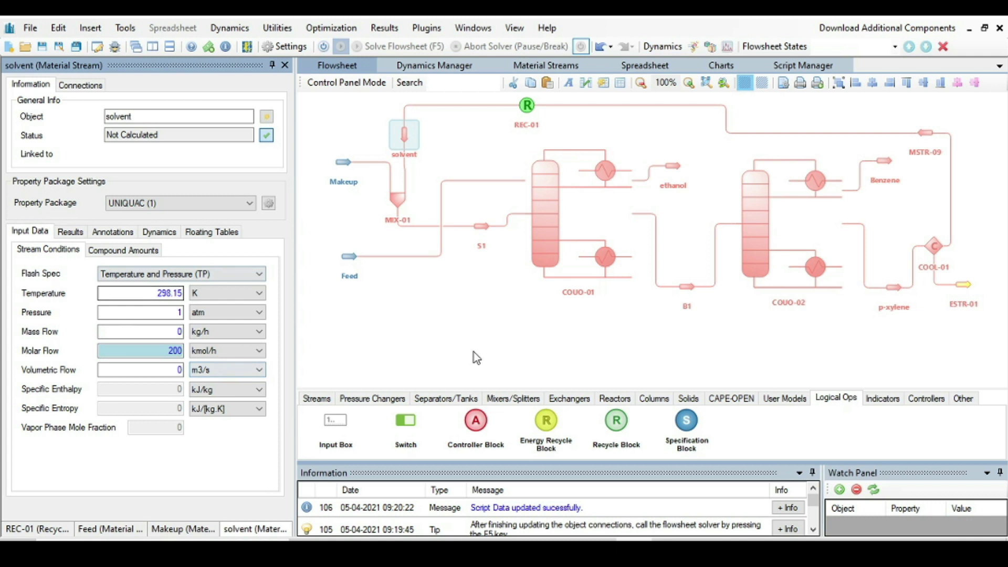
Activate the flowsheet calculator and solve the complete flowsheet.
drag(509, 331, 487, 344)
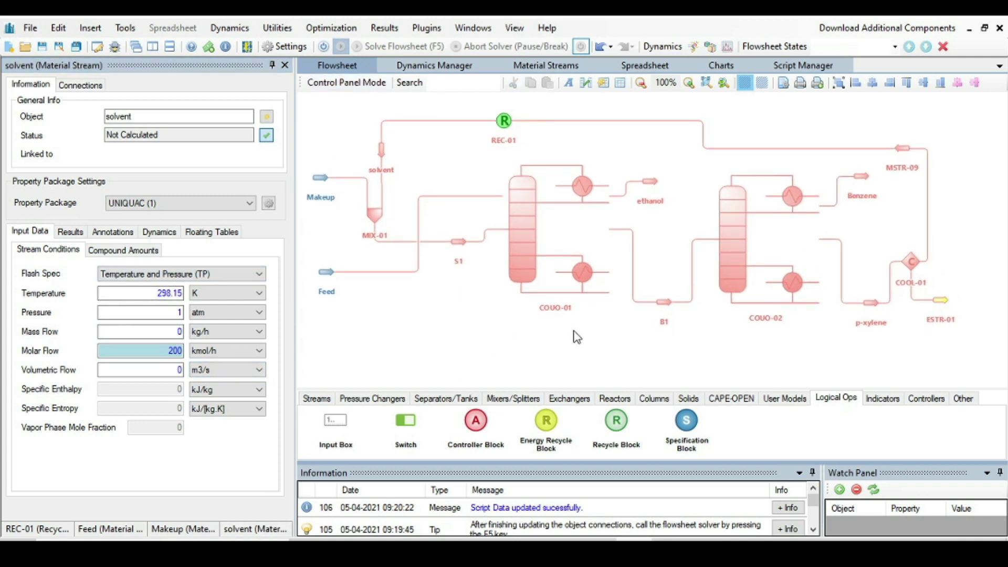
click(323, 49)
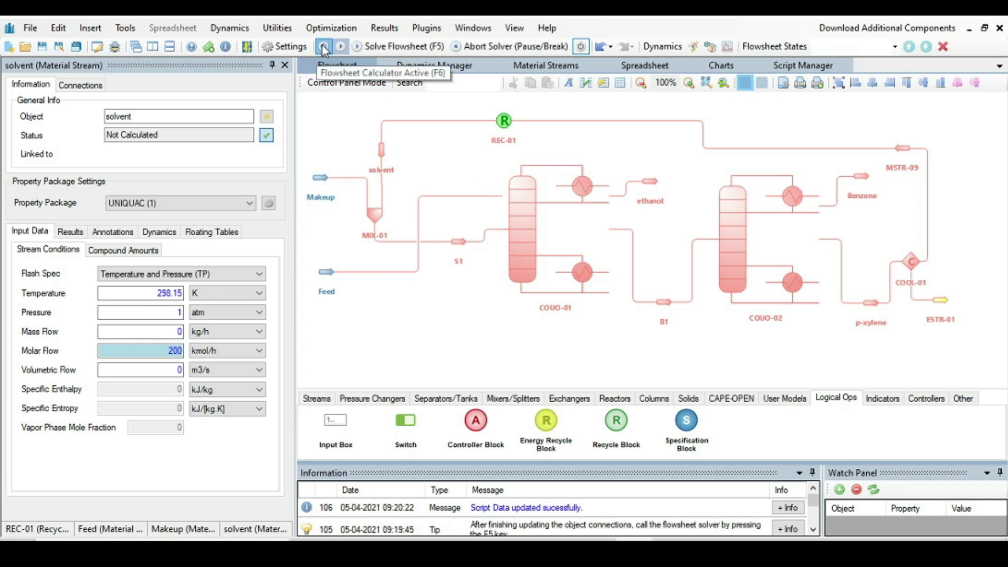
click(378, 47)
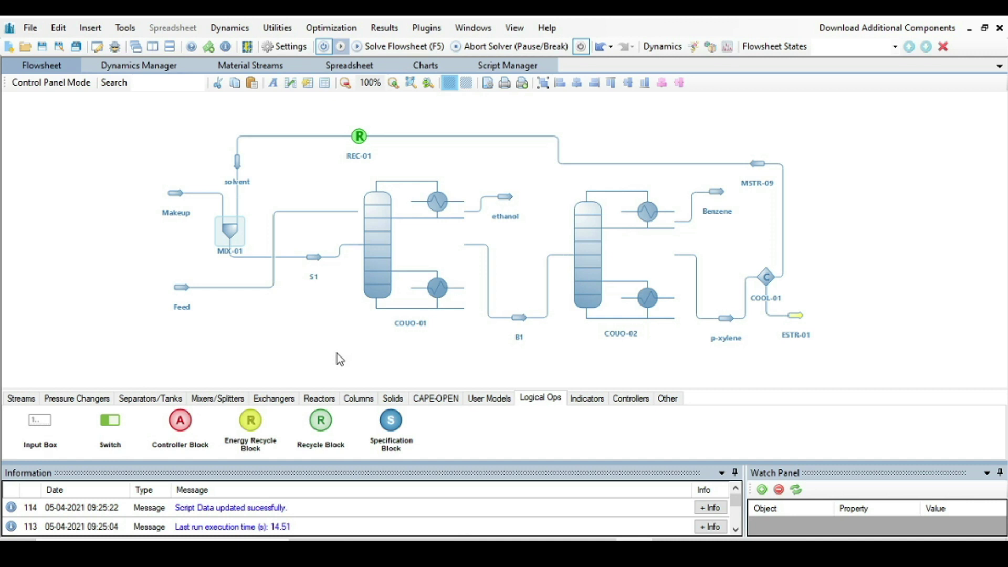
Insert a master property table and place it in the empty space below the Feed stream and column COUO-01.
click(327, 86)
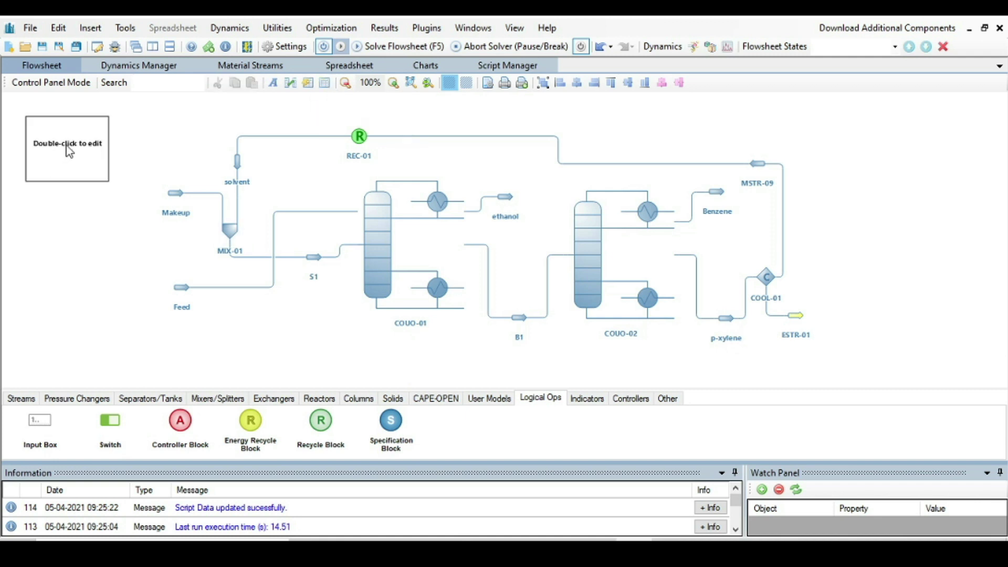
scroll(342, 365, down, 1)
drag(68, 131, 239, 363)
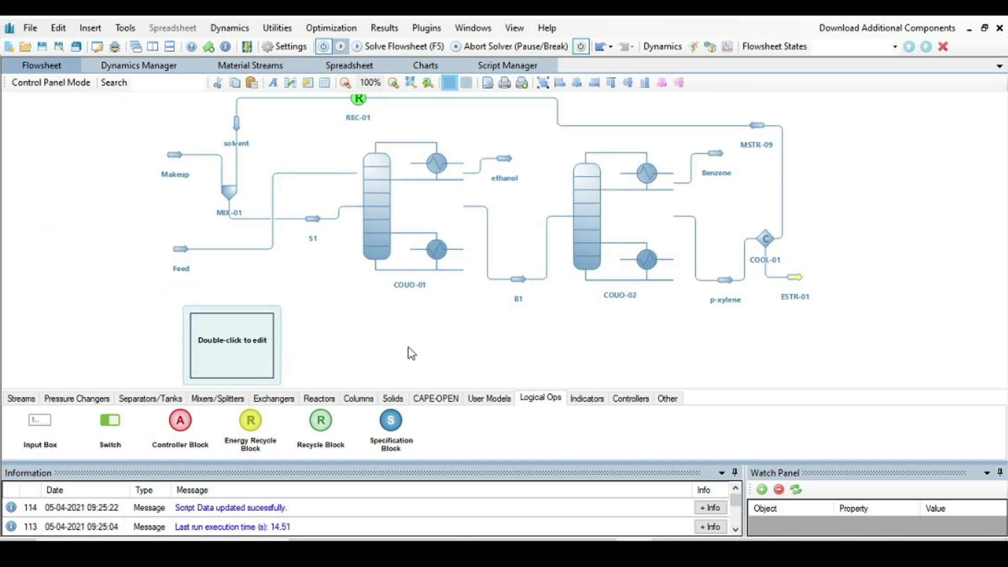
scroll(404, 321, down, 2)
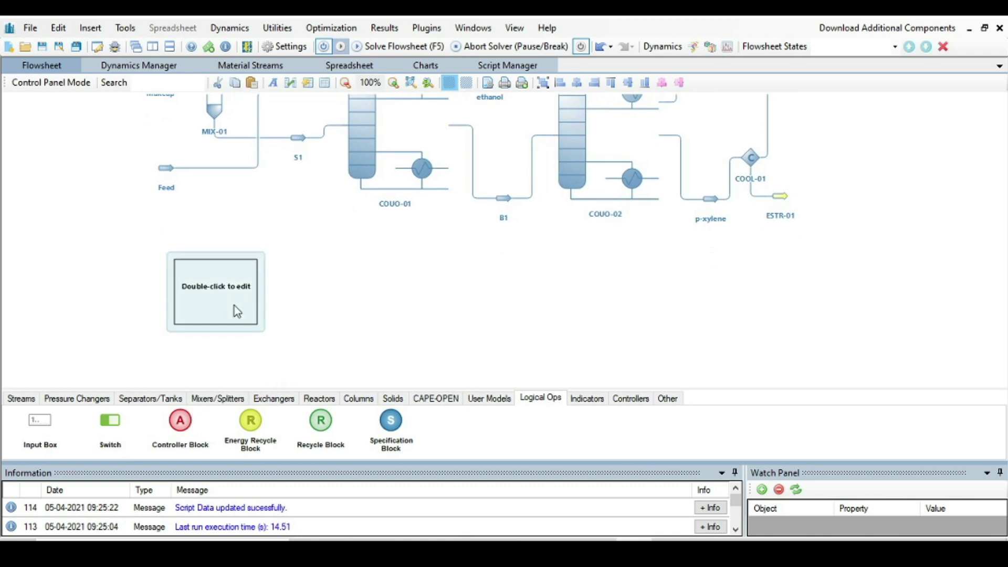
Configure the master property table to list the solvent, ethanol, Benzene and p-xylene material streams with their Molar Flow.
double_click(211, 282)
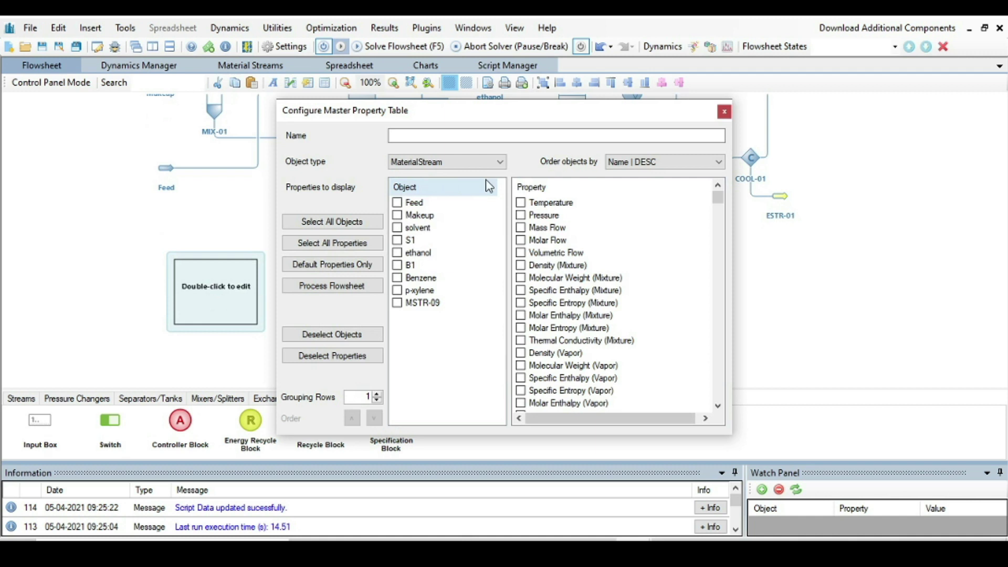
click(398, 215)
click(397, 228)
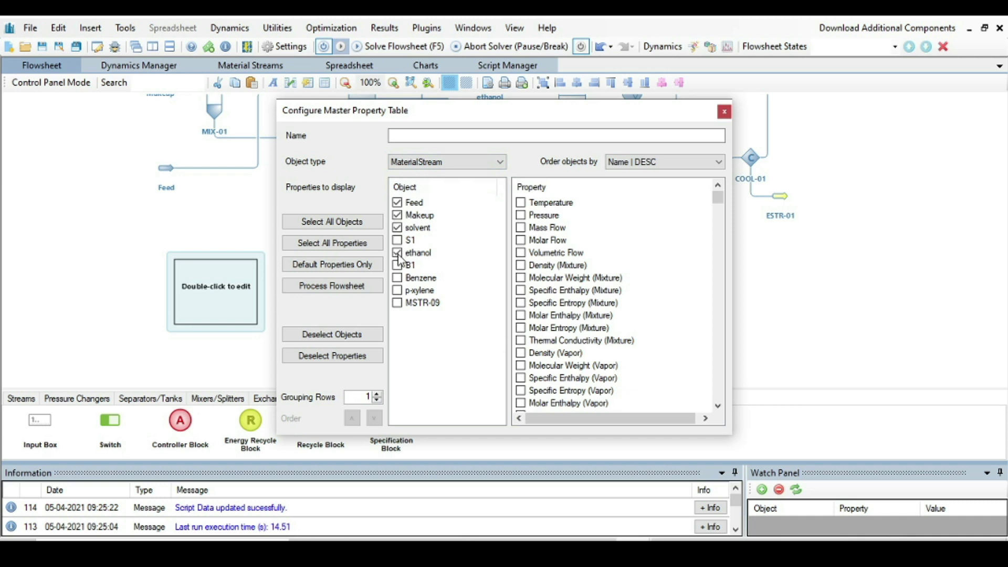
click(398, 278)
click(398, 216)
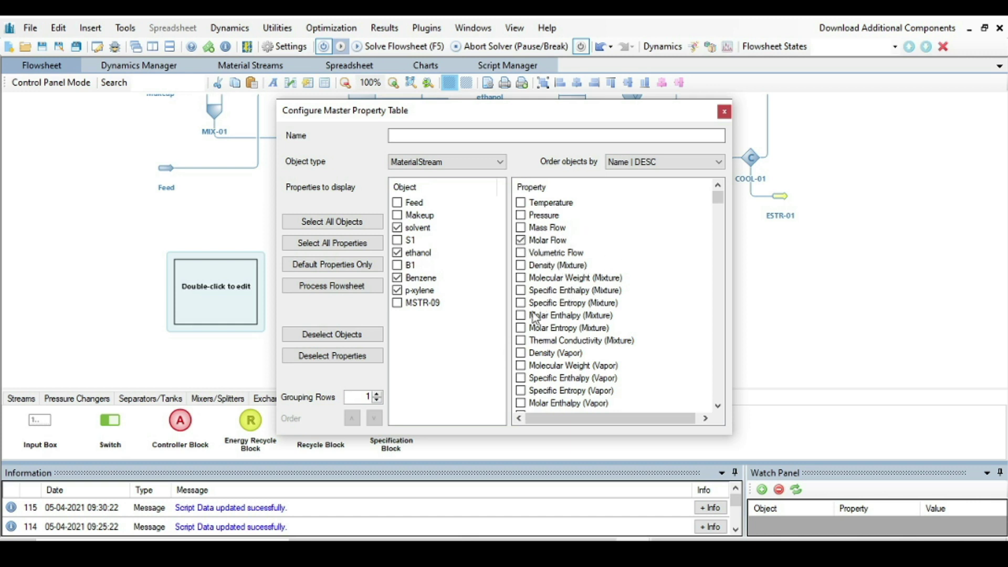
Add the Molar Fraction (Mixture) of Ethanol, Benzene and P-xylene to the master property table and close its configuration.
scroll(522, 321, down, 2)
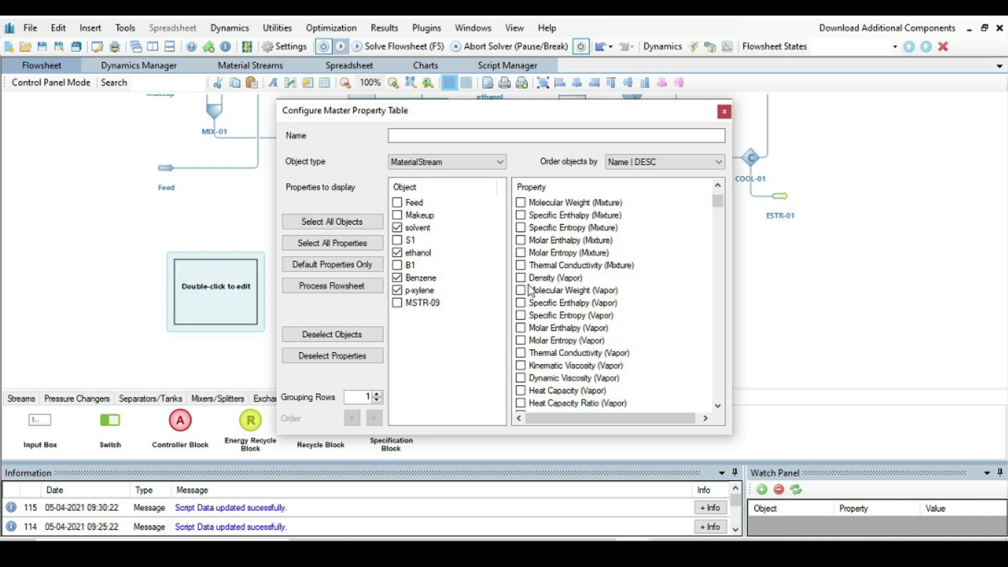
scroll(525, 273, down, 10)
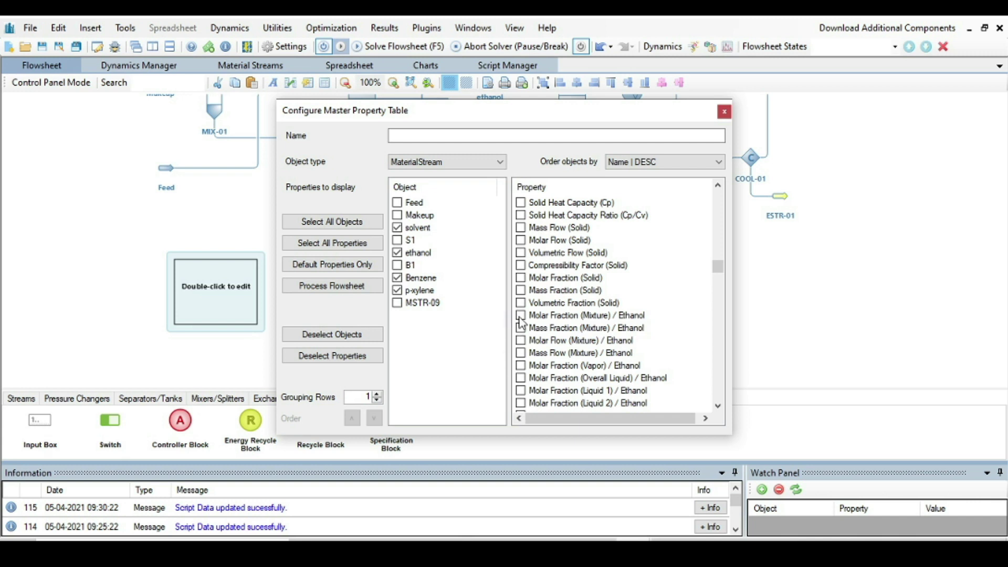
scroll(527, 342, down, 1)
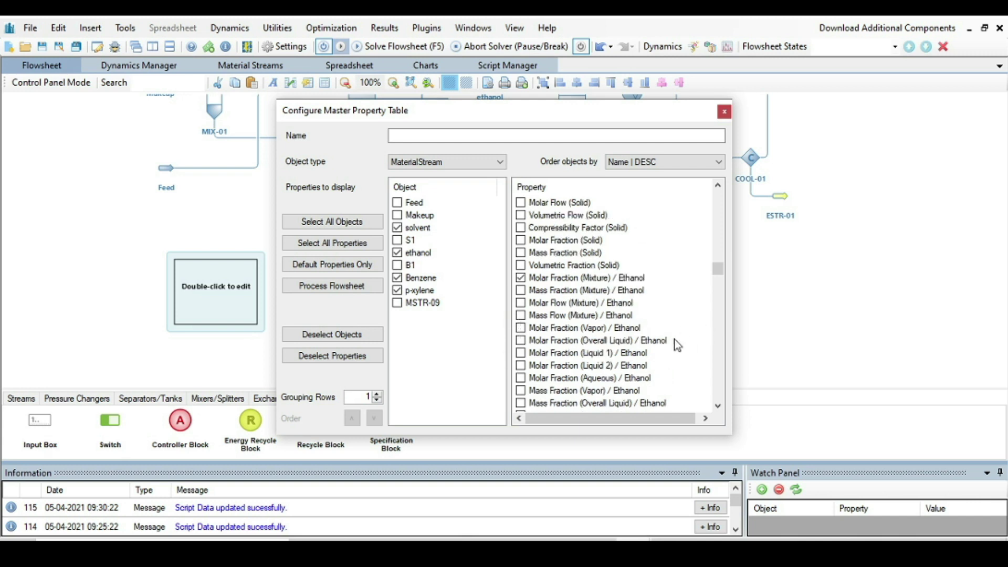
scroll(531, 337, down, 8)
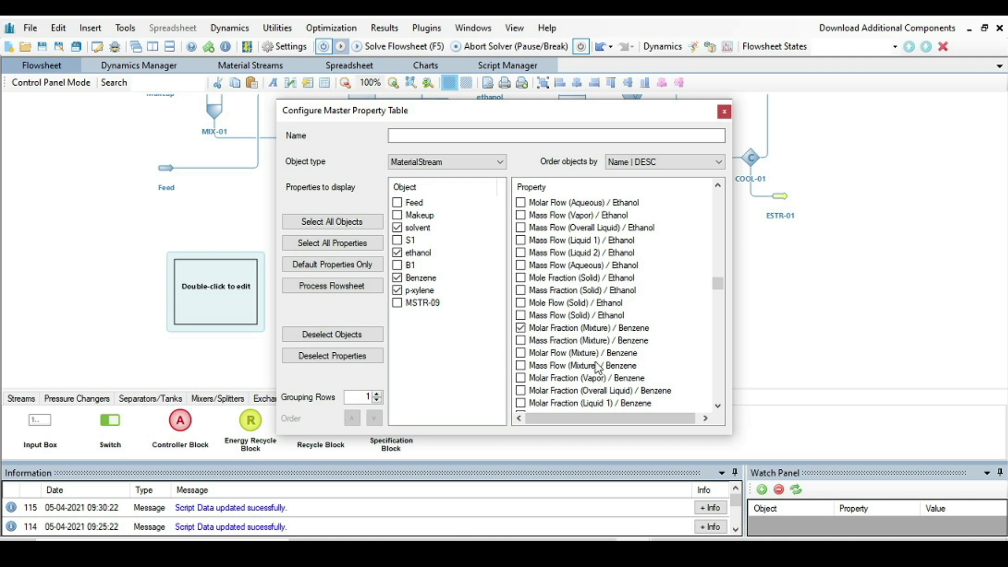
scroll(597, 367, down, 9)
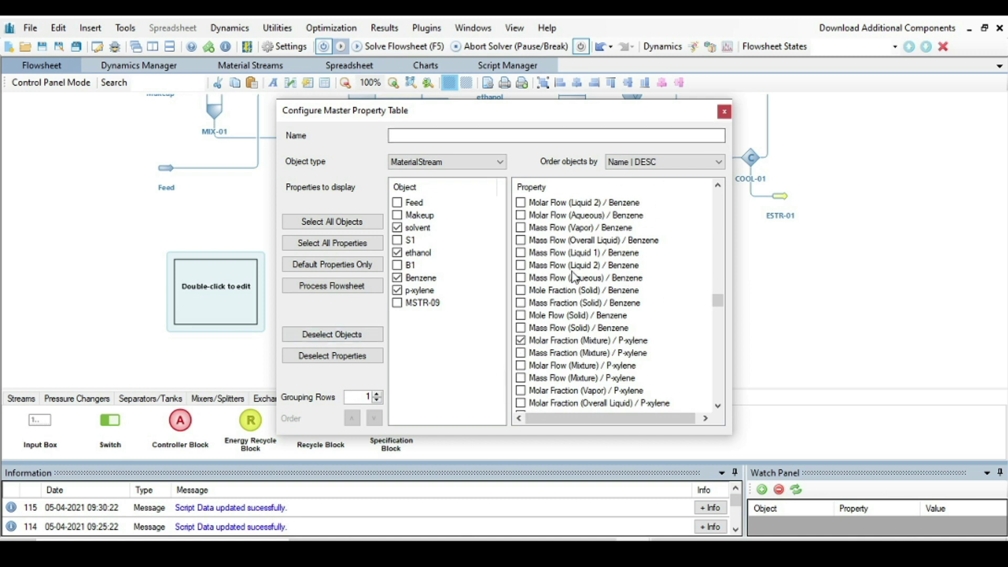
click(726, 112)
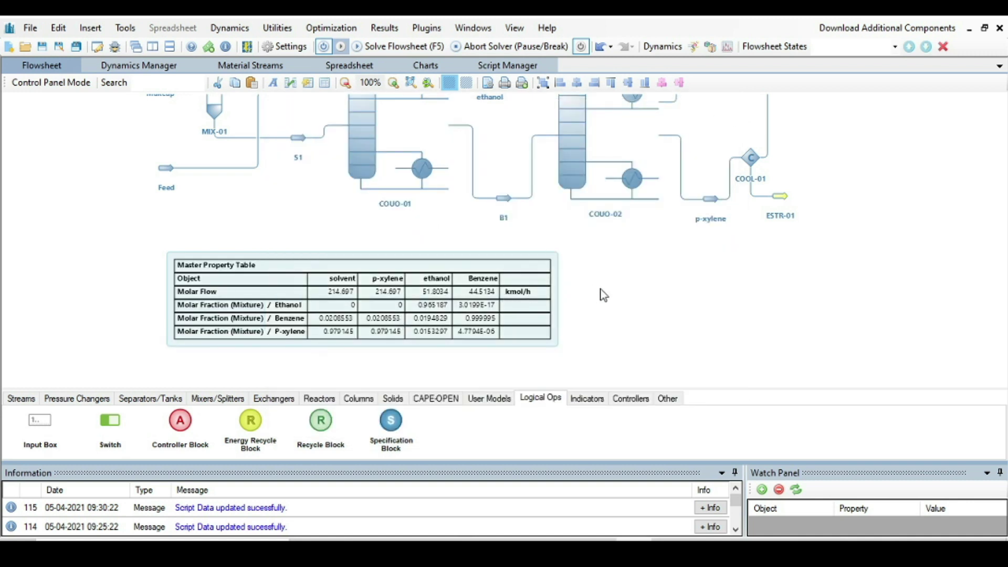
Examine the stream molar flows and mixture molar fractions in the master property table alongside the solved flowsheet.
scroll(596, 299, up, 6)
drag(435, 299, 414, 126)
scroll(297, 273, up, 2)
drag(252, 260, 119, 237)
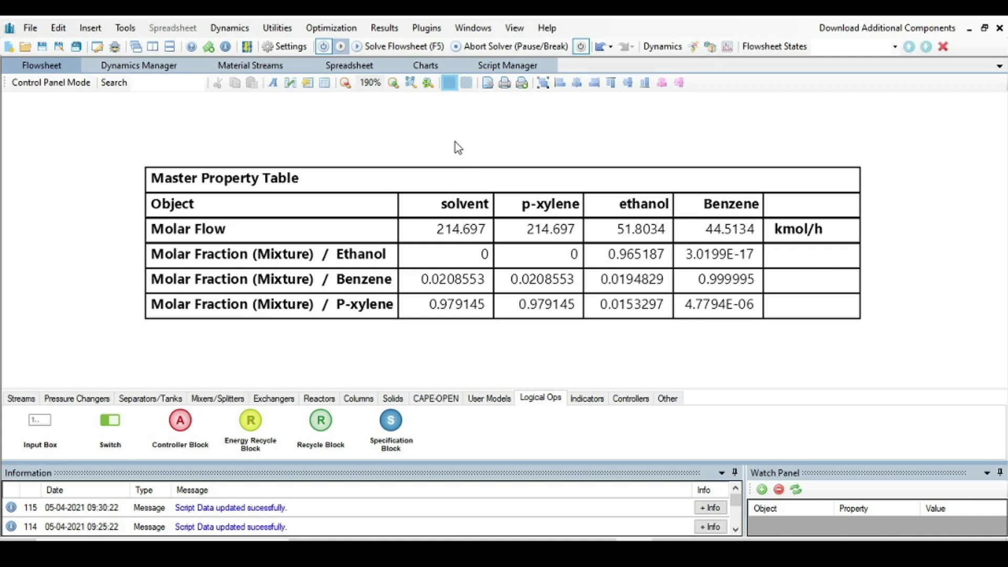
scroll(412, 289, down, 6)
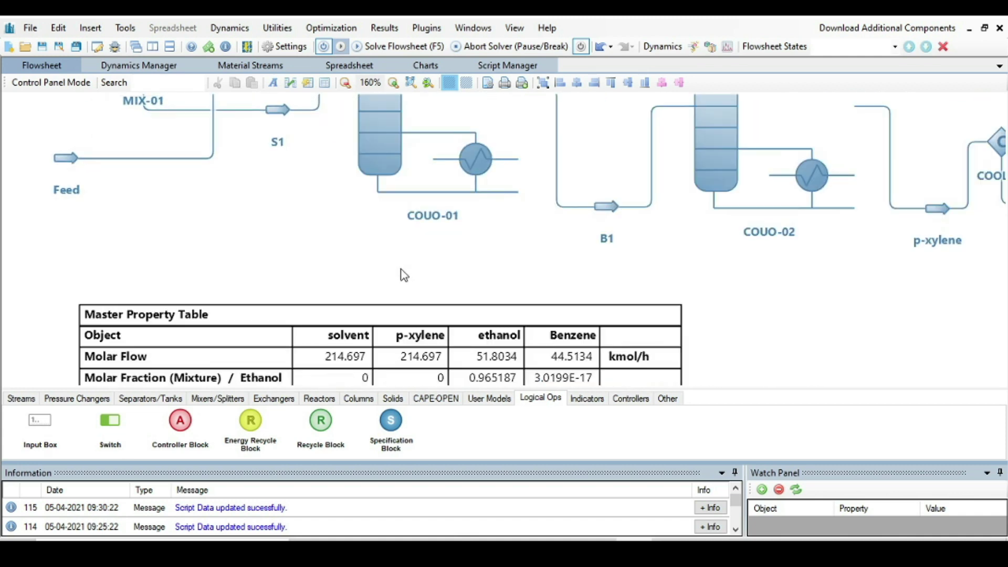
scroll(403, 275, down, 3)
scroll(418, 261, up, 1)
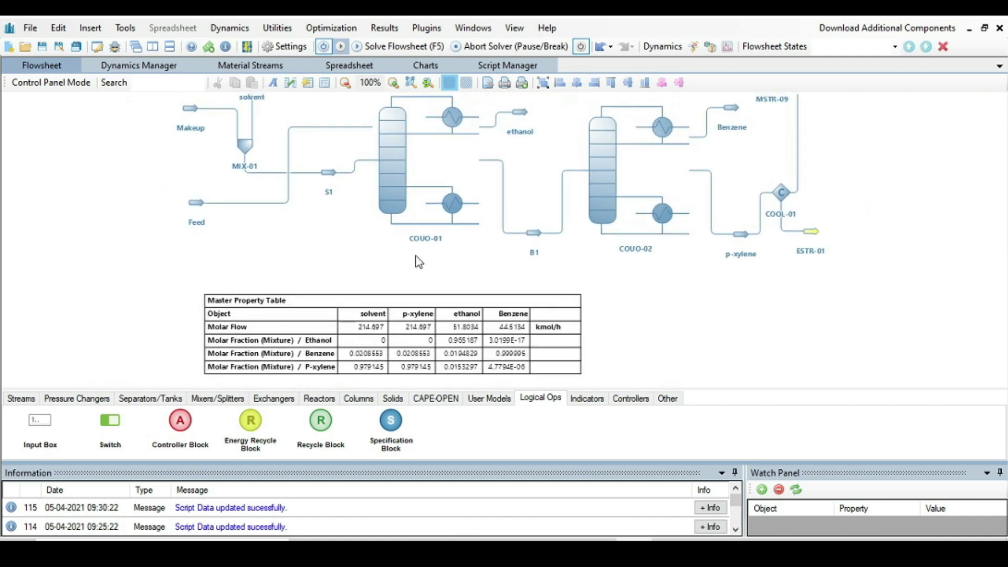
scroll(307, 234, down, 1)
scroll(269, 187, down, 2)
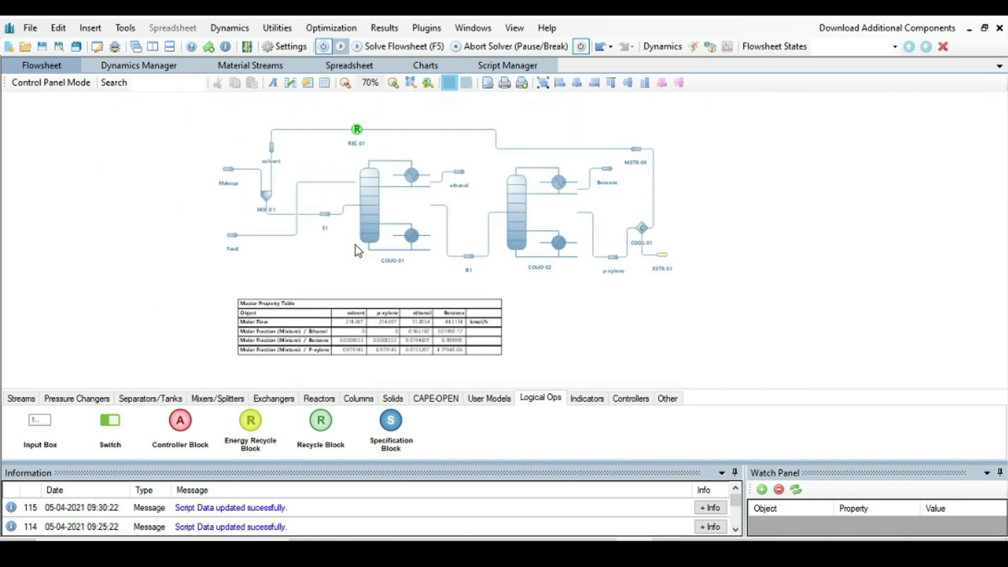
mouse_move(274, 150)
scroll(480, 326, up, 3)
scroll(450, 360, up, 3)
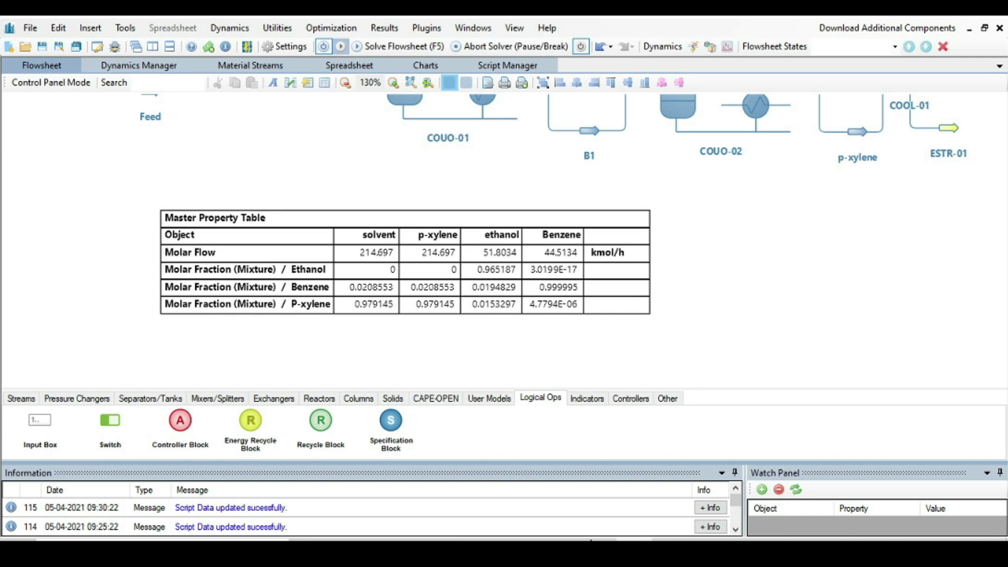
Check the problem statement in the Word document, switch back to DWSIM and review the property table with the whole flowsheet.
click(567, 489)
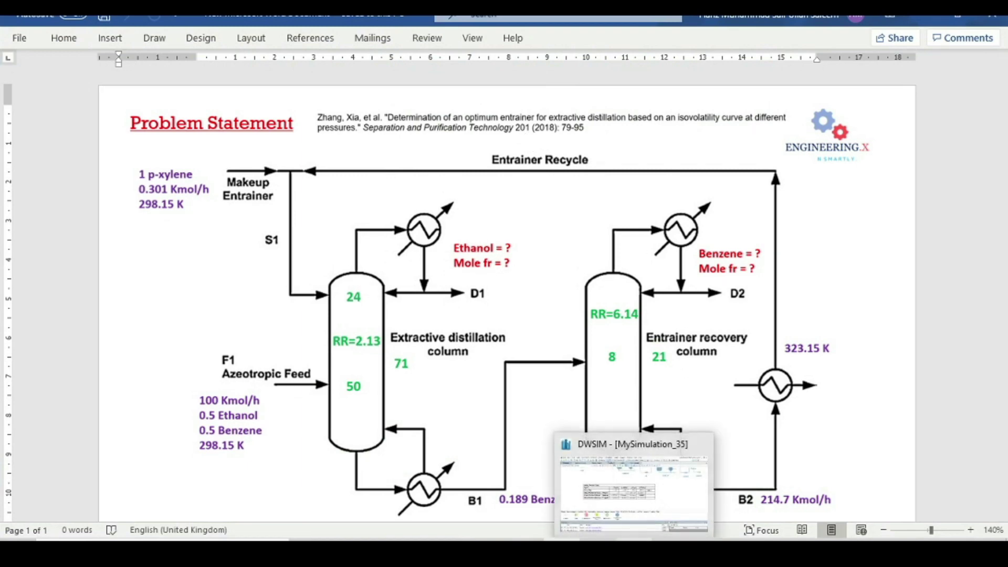
click(636, 486)
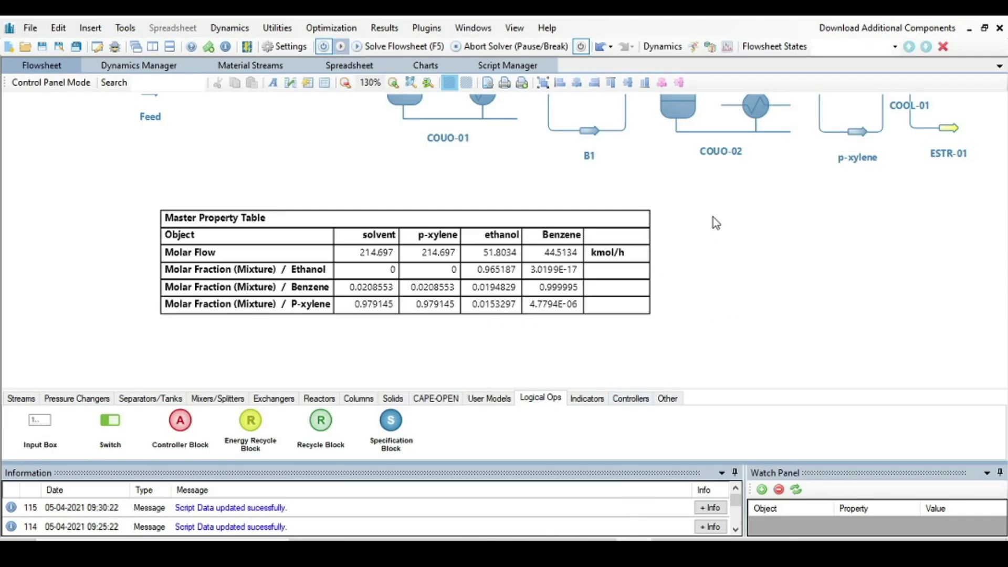
scroll(721, 248, down, 6)
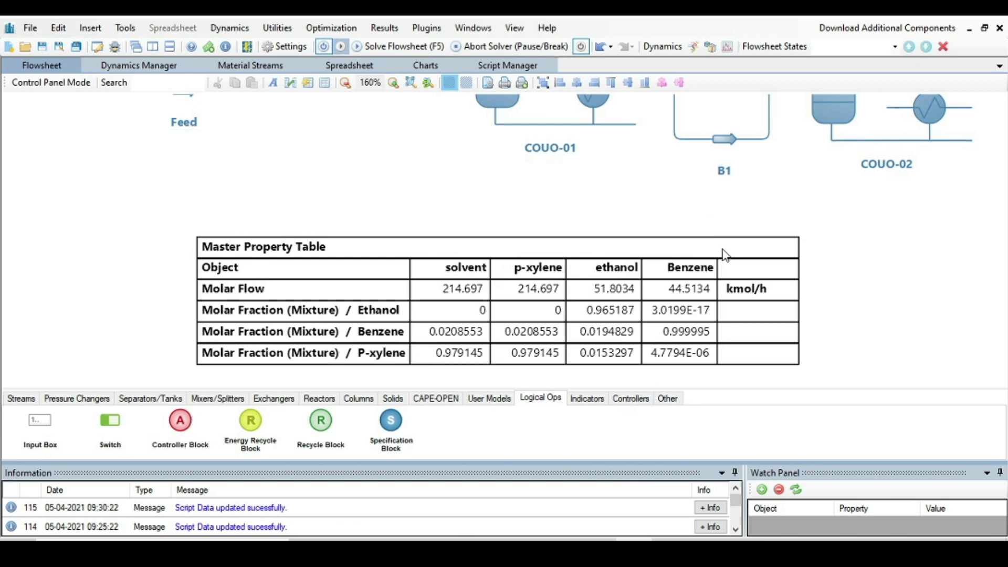
drag(583, 210, 695, 342)
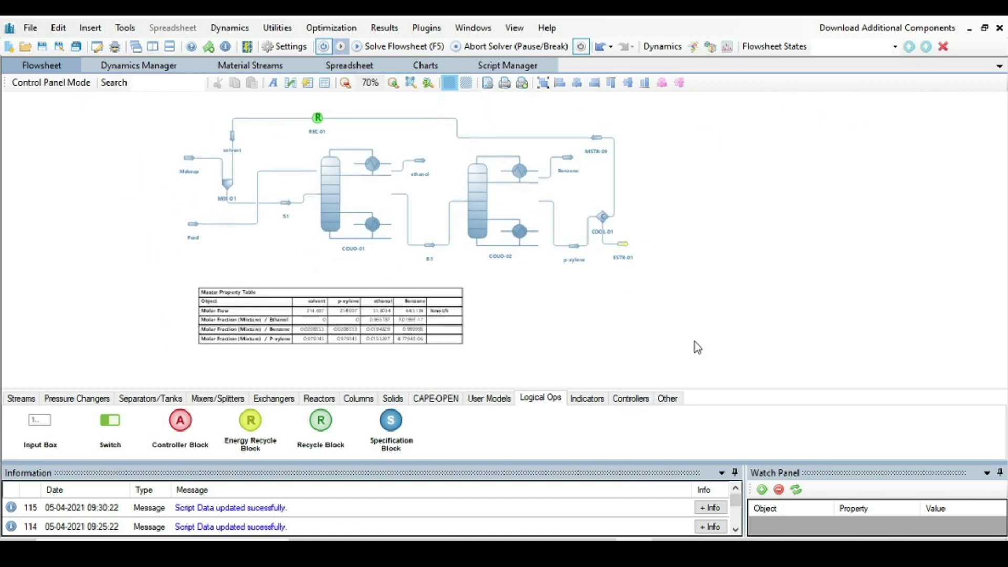